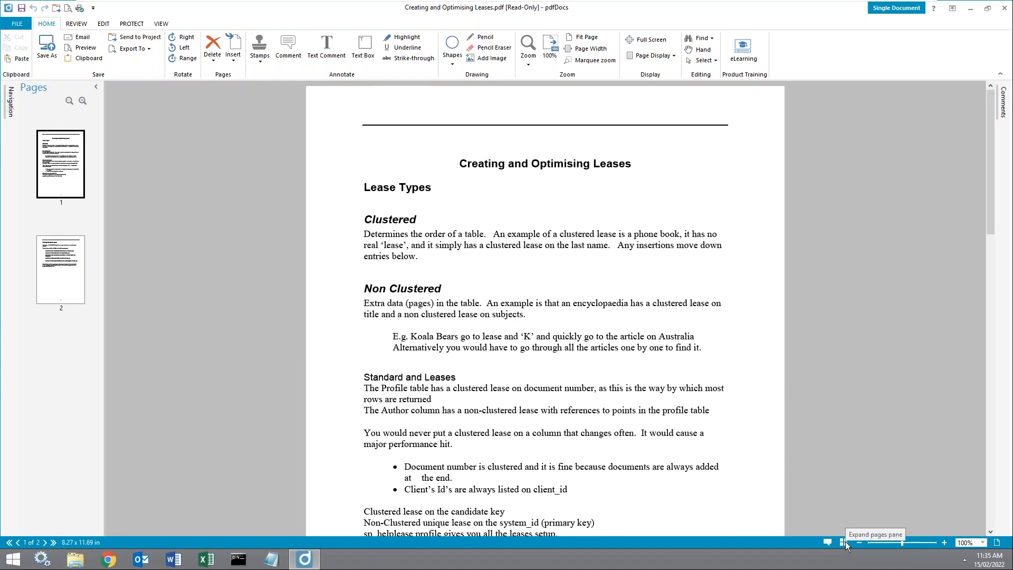
Step: Zoom the page to 150% and collapse the Pages thumbnail pane
click(844, 542)
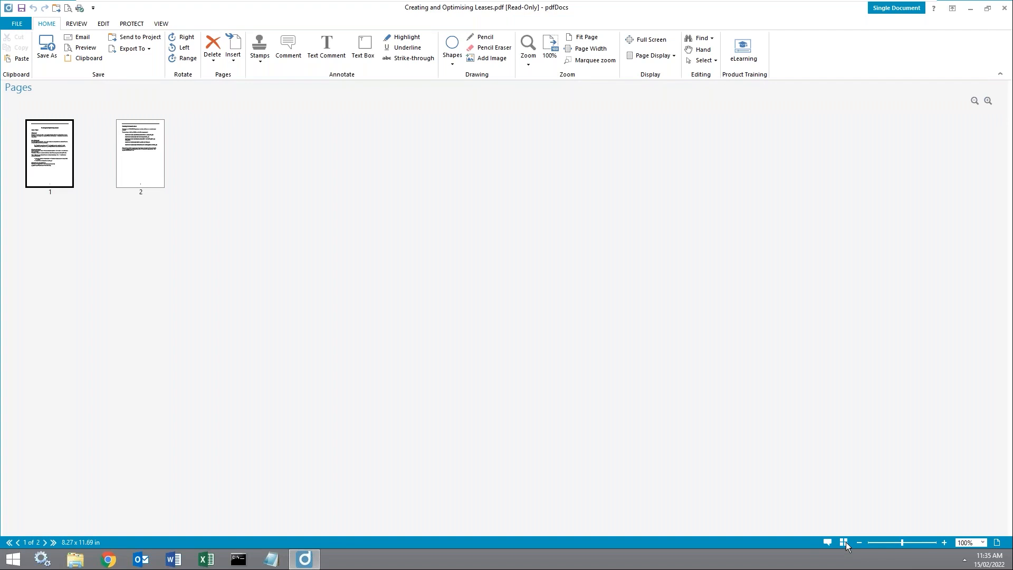
click(944, 543)
click(844, 543)
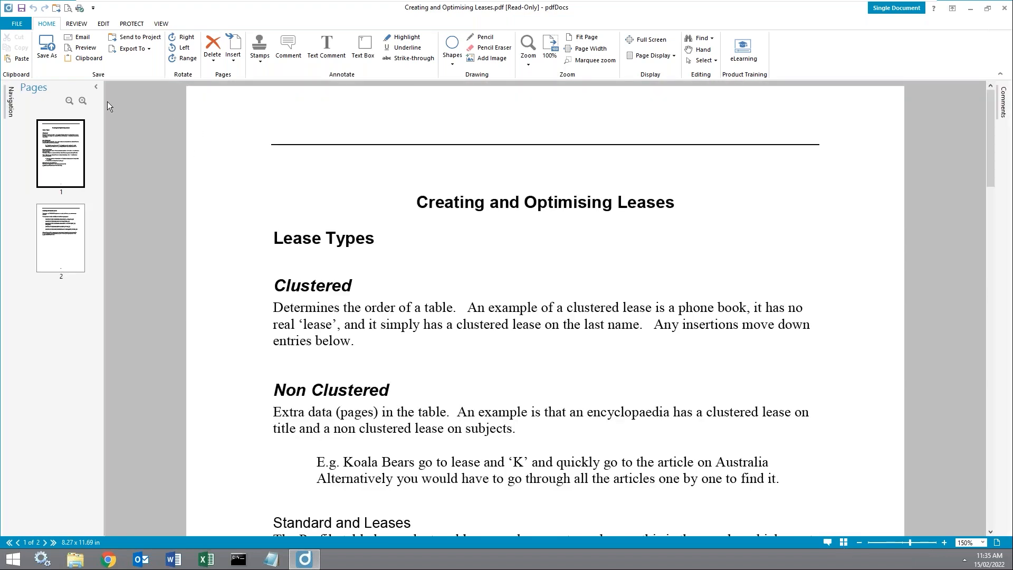
click(97, 87)
Step: Open the Navigation pane and set its search to Patterns, browsing the pattern types
click(11, 102)
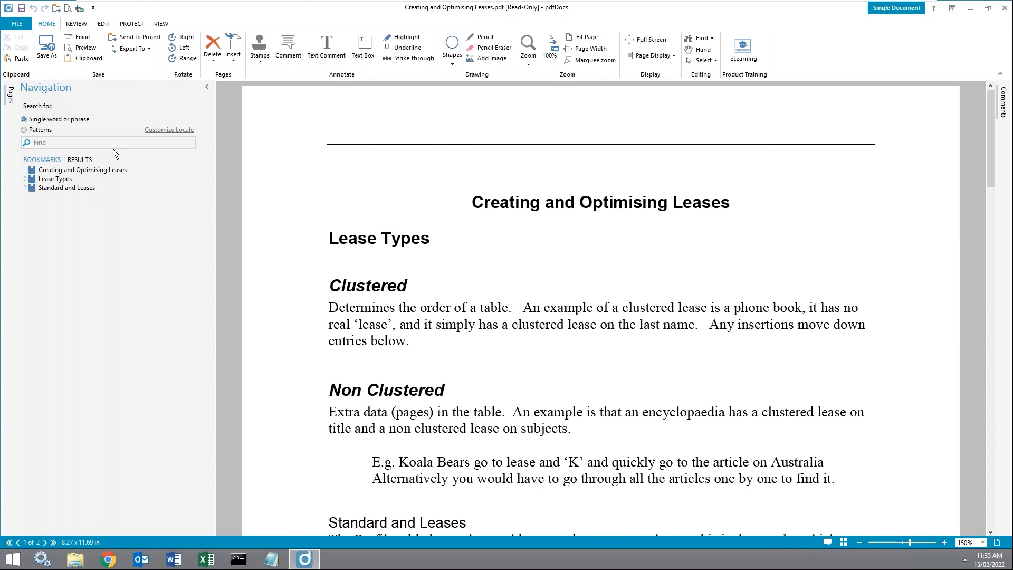
click(50, 132)
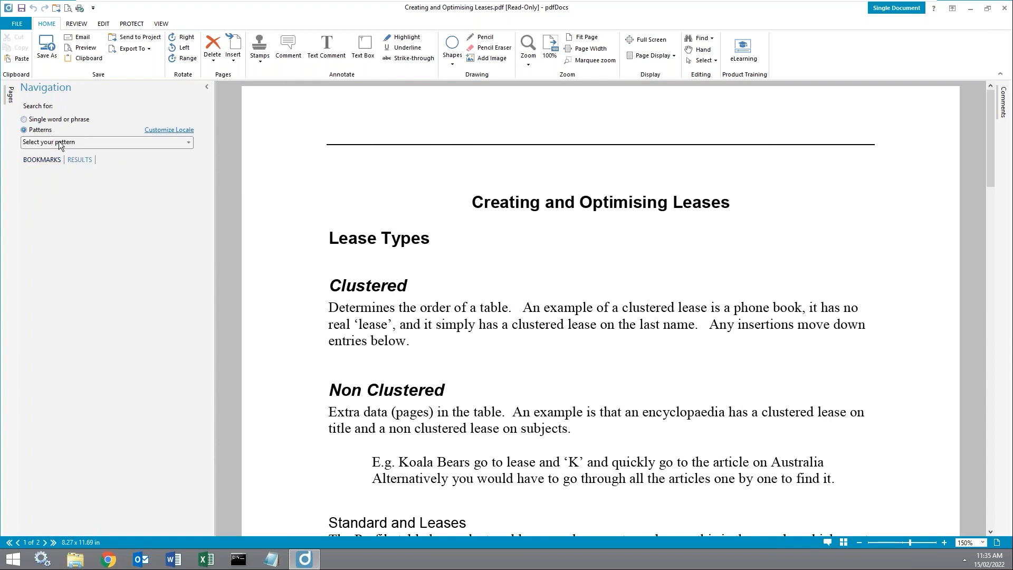
click(61, 142)
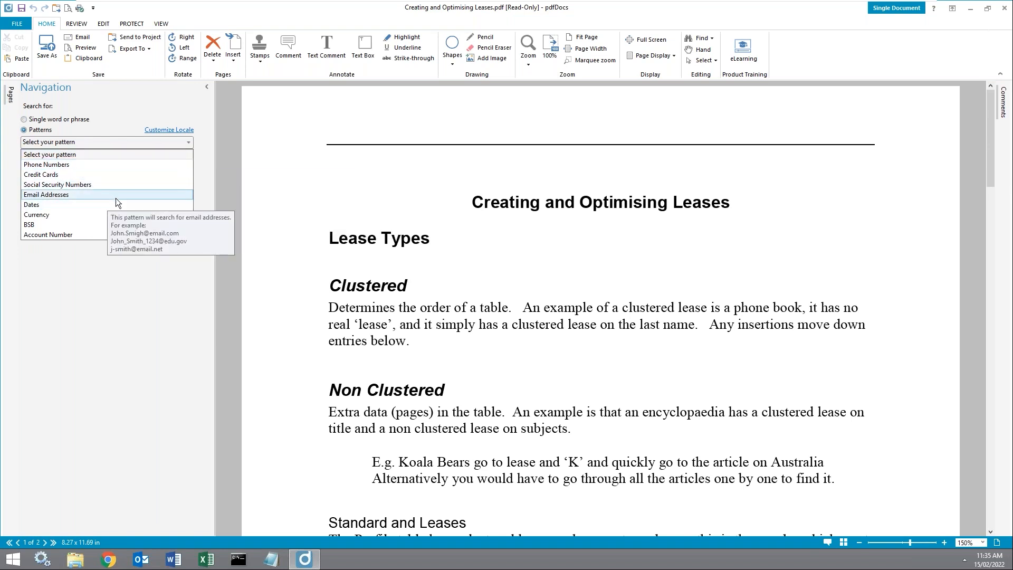
click(109, 144)
click(169, 145)
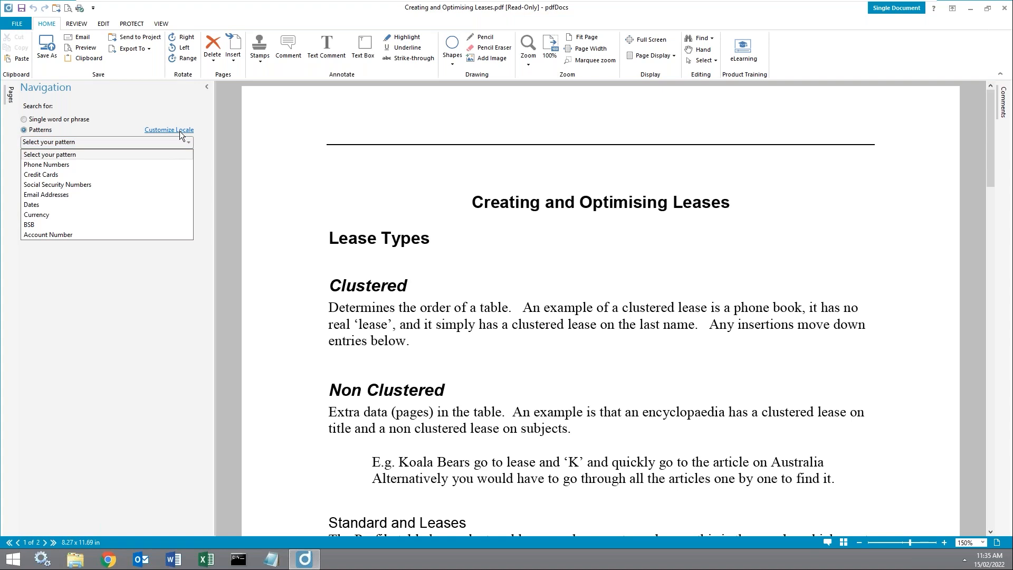
click(179, 130)
Step: Change the pattern-search locale to Australia, removing United States
click(180, 133)
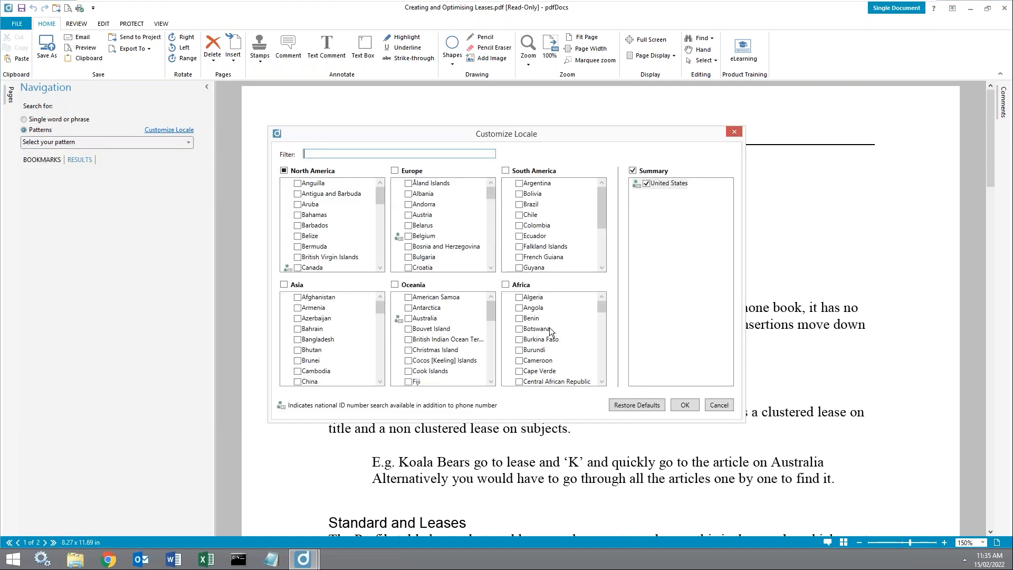
mouse_move(493, 315)
mouse_down()
mouse_move(499, 376)
mouse_move(498, 314)
mouse_up()
click(414, 307)
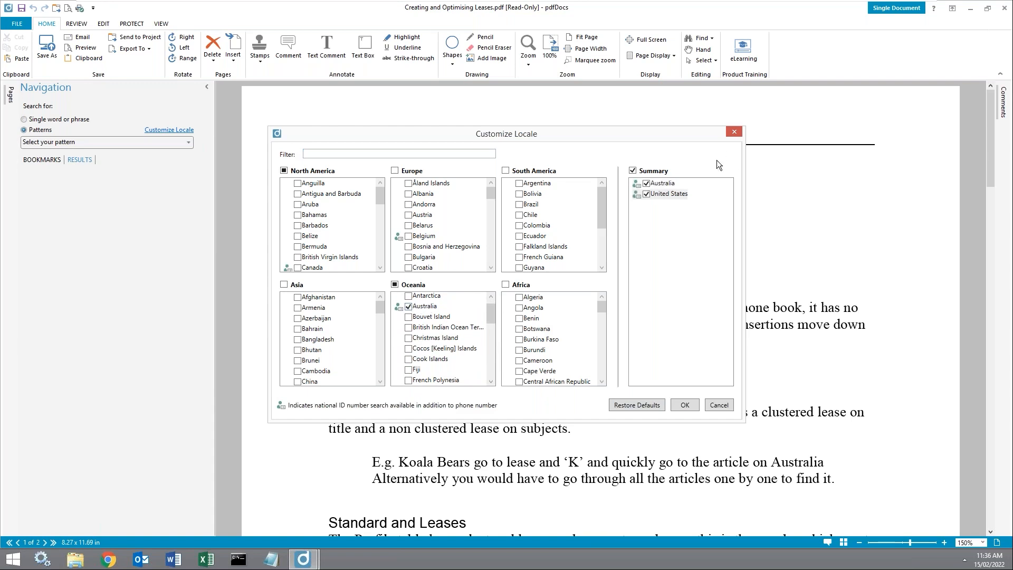
click(646, 194)
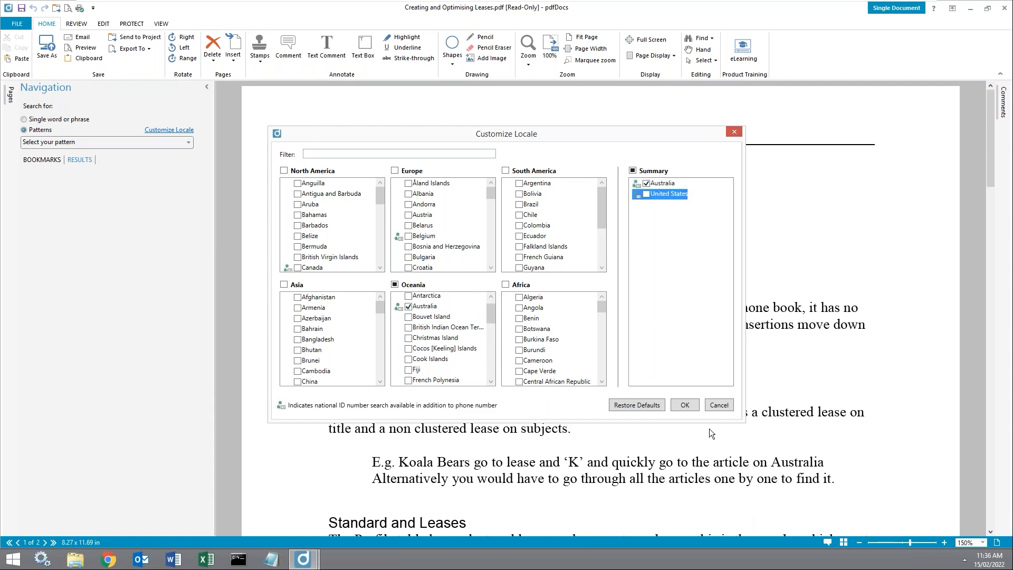
click(686, 405)
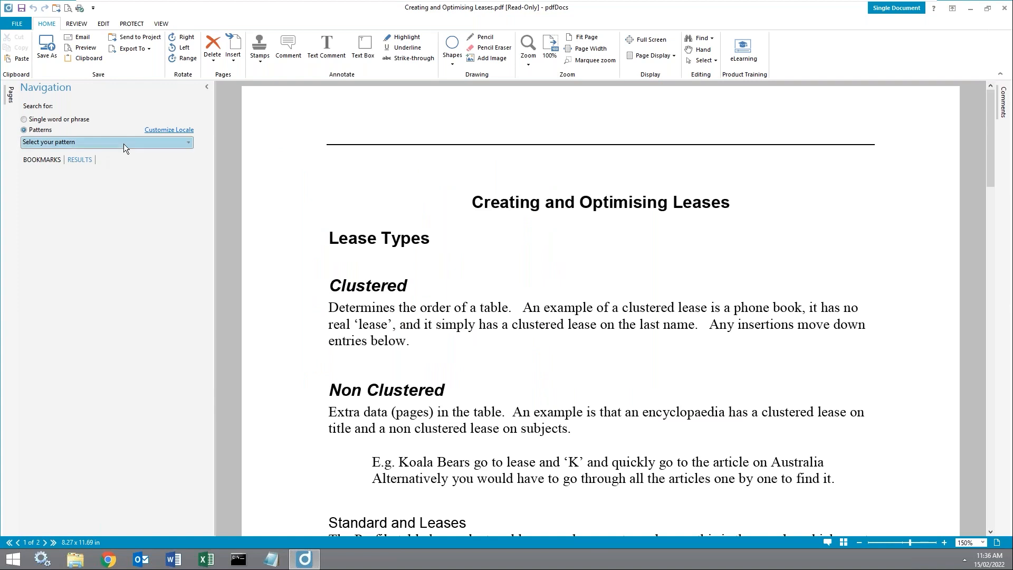
Step: Check the newly available pattern types, then collapse the Navigation pane
click(124, 143)
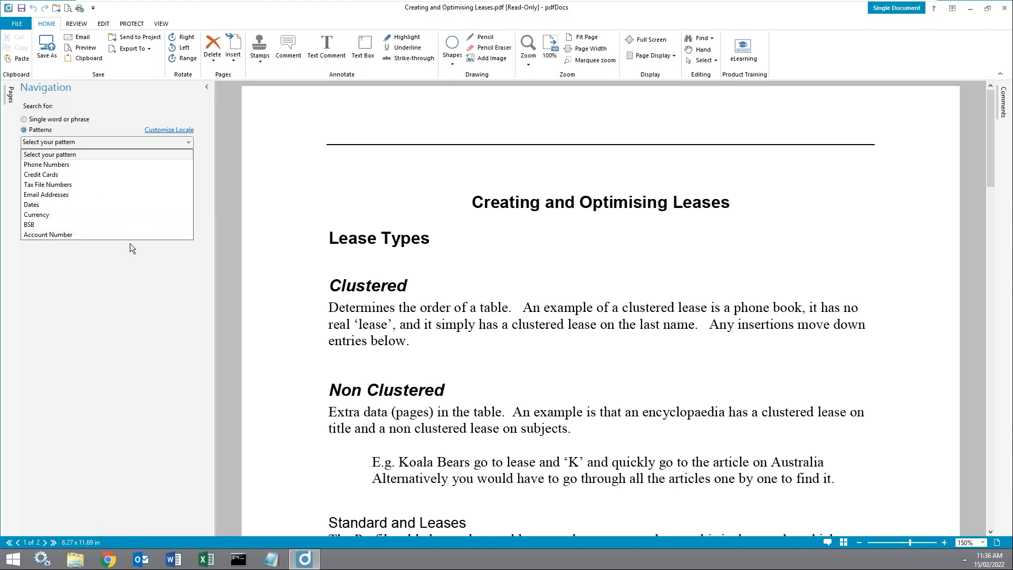
click(144, 143)
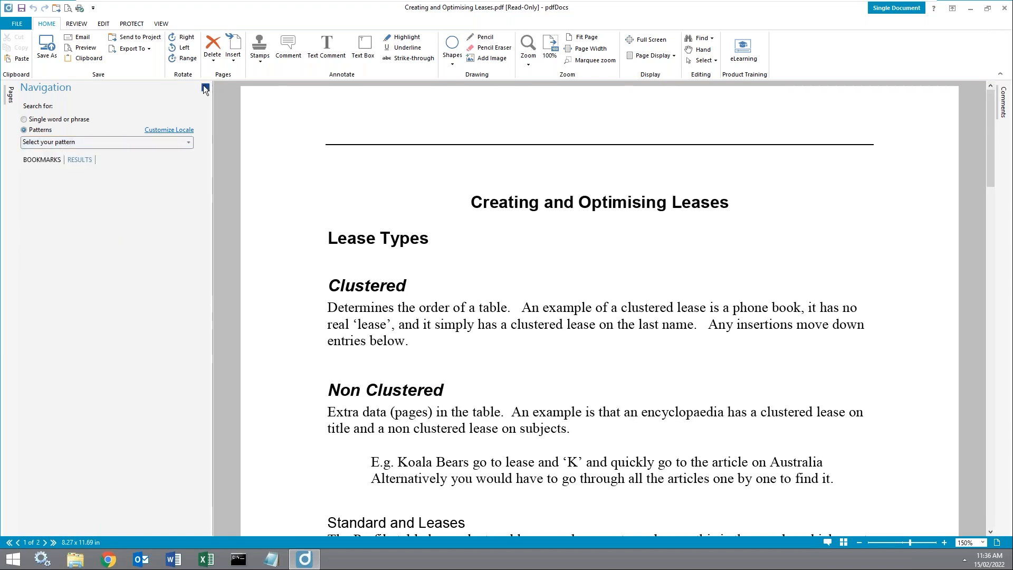
click(204, 86)
Step: Open and close the Comments side panel, then switch to the REVIEW annotation tools
click(1005, 103)
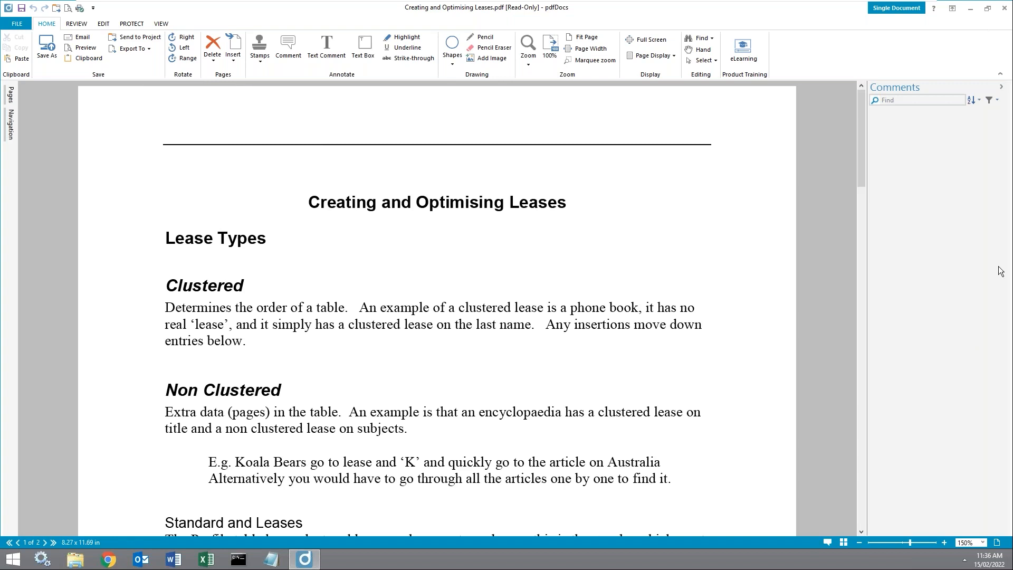
click(1000, 86)
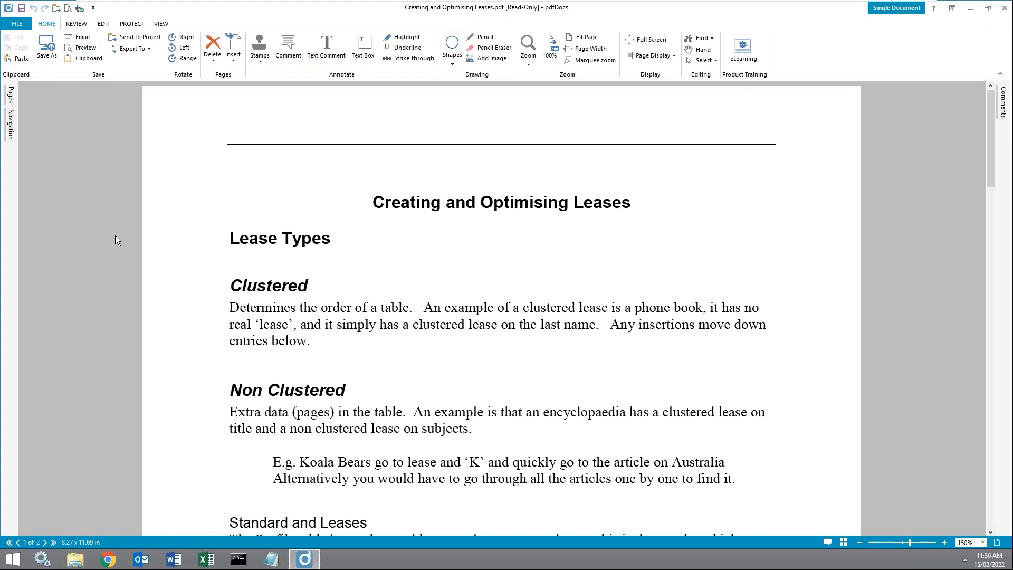
click(87, 21)
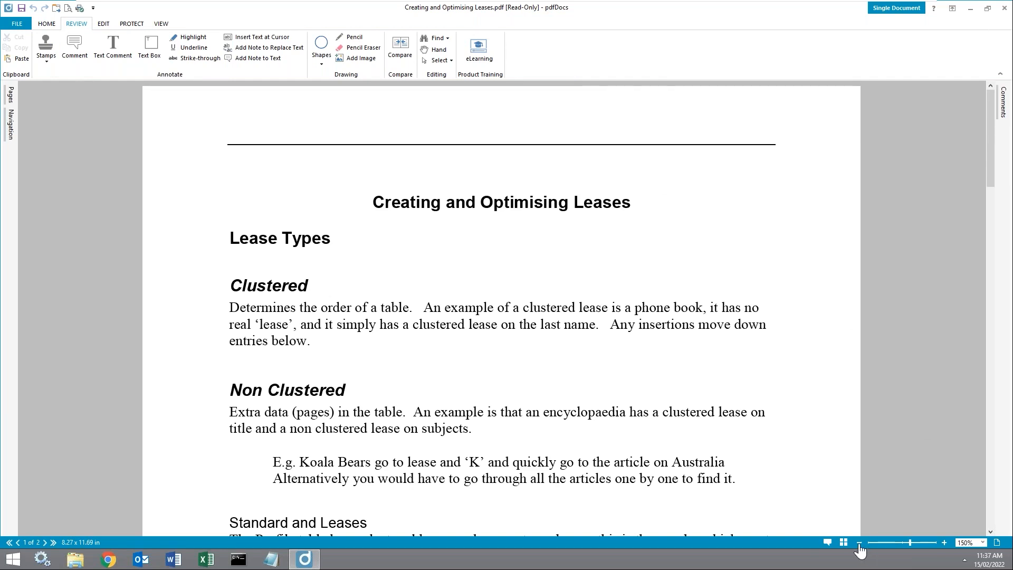
Step: At 100% zoom, highlight the Clustered and Non Clustered paragraphs
click(858, 543)
click(858, 544)
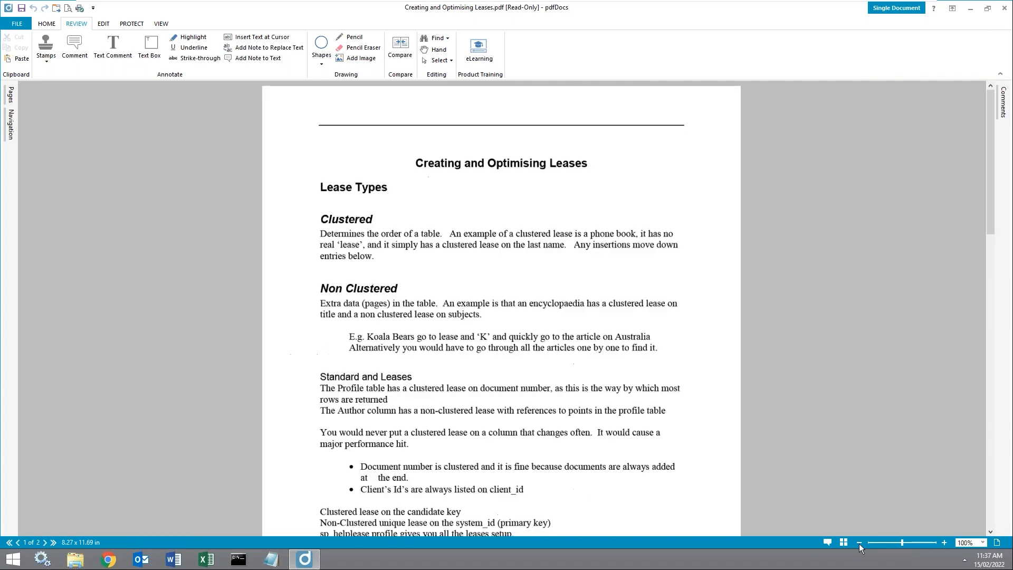
click(183, 40)
drag(321, 233, 374, 265)
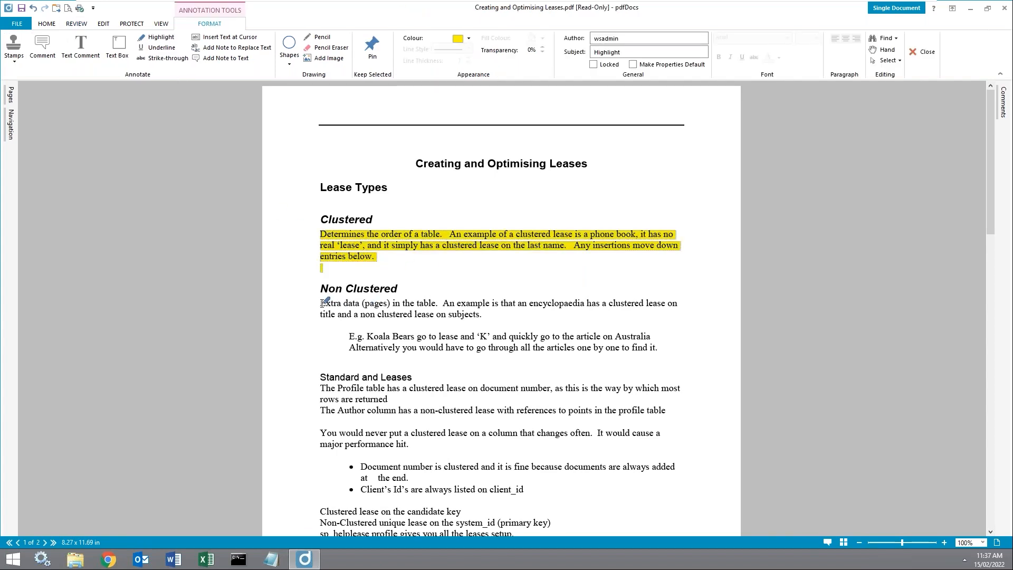
triple_click(488, 312)
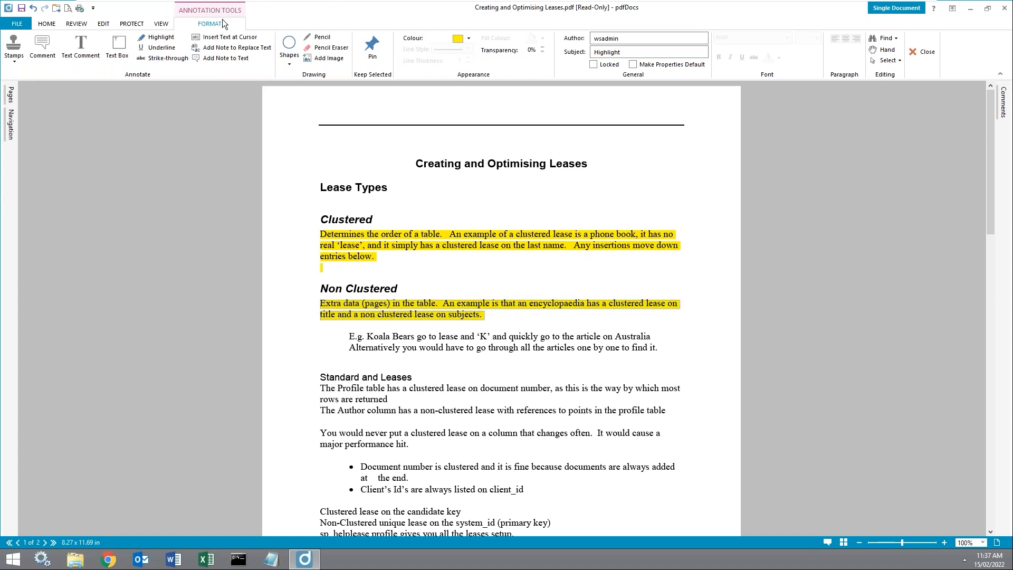
Step: Turn the Non Clustered highlight red and make red the default highlight colour
click(469, 38)
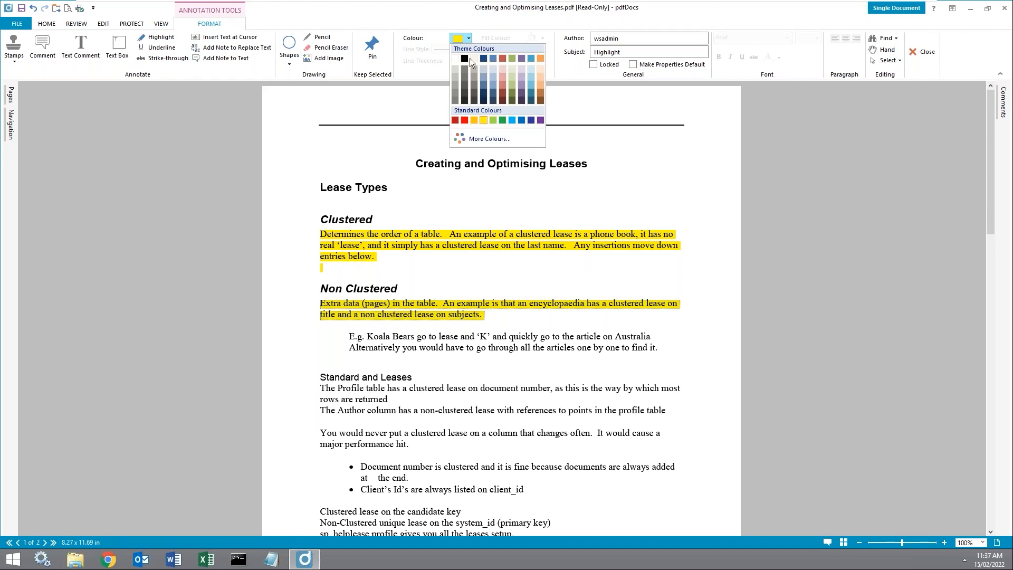
click(469, 38)
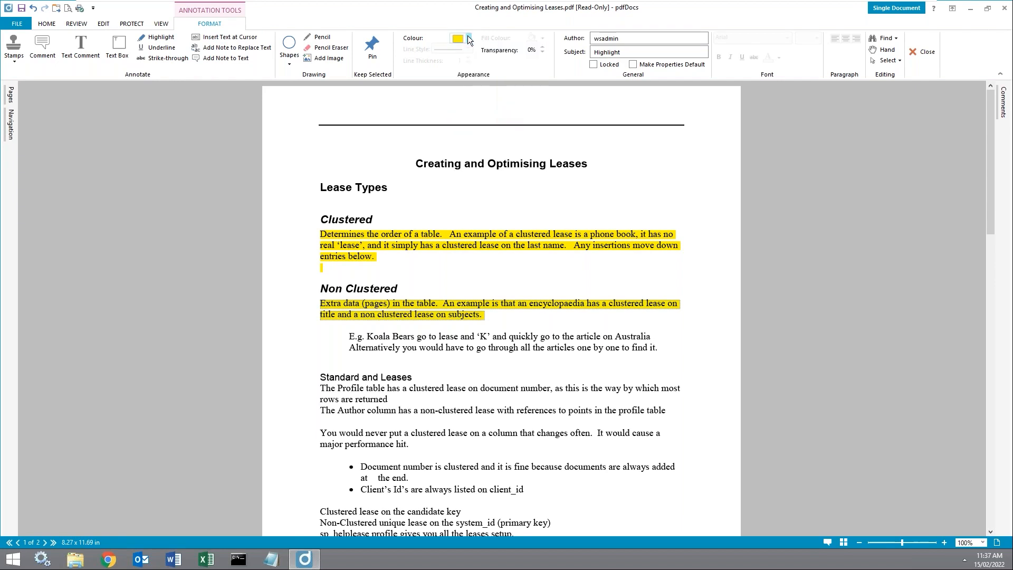
click(469, 39)
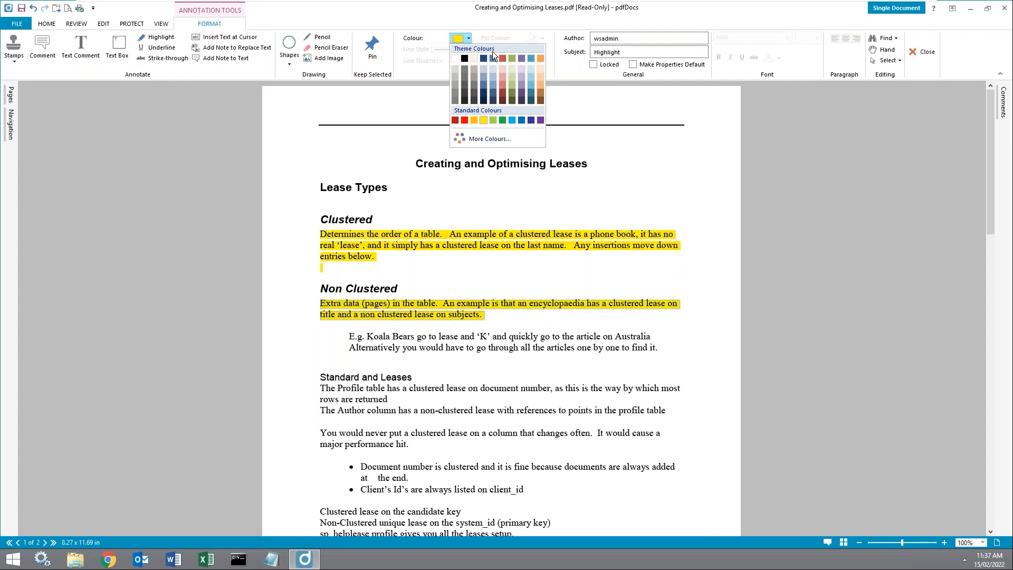
click(467, 118)
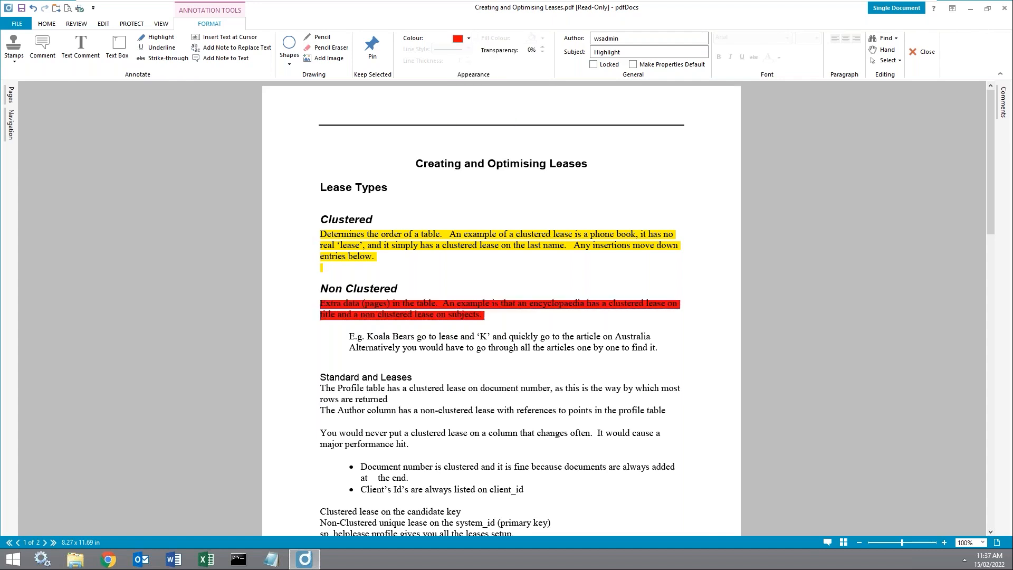
click(634, 64)
Step: Highlight the Profile table sentence in red
click(91, 23)
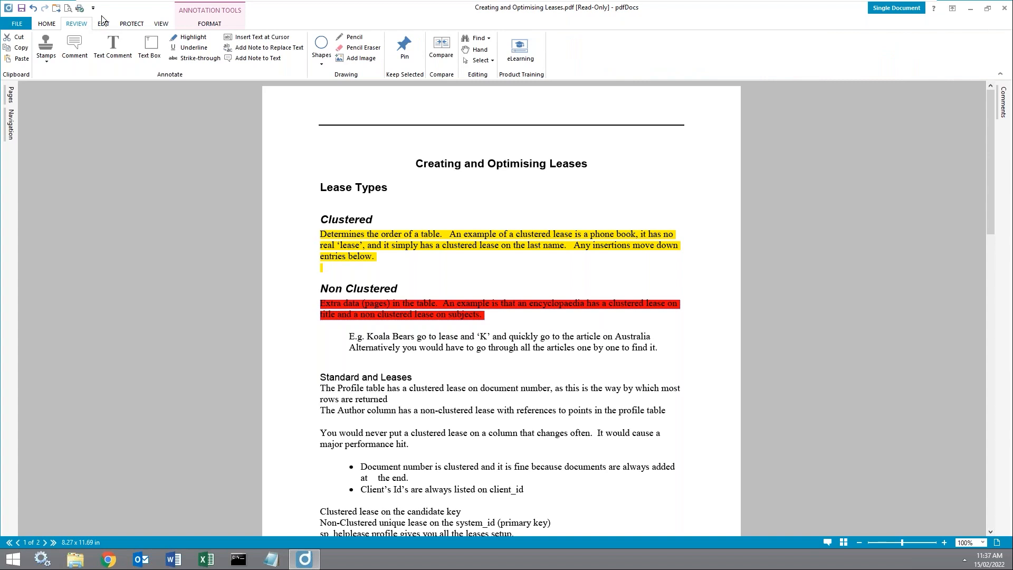
click(189, 37)
drag(320, 388, 391, 403)
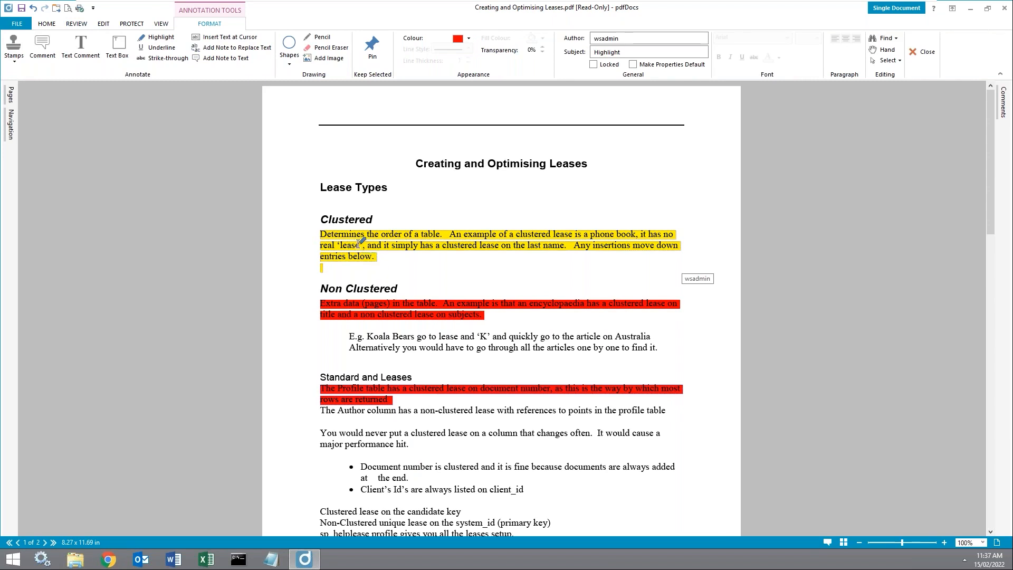
Step: Underline the Koala Bears example lines in green
click(372, 201)
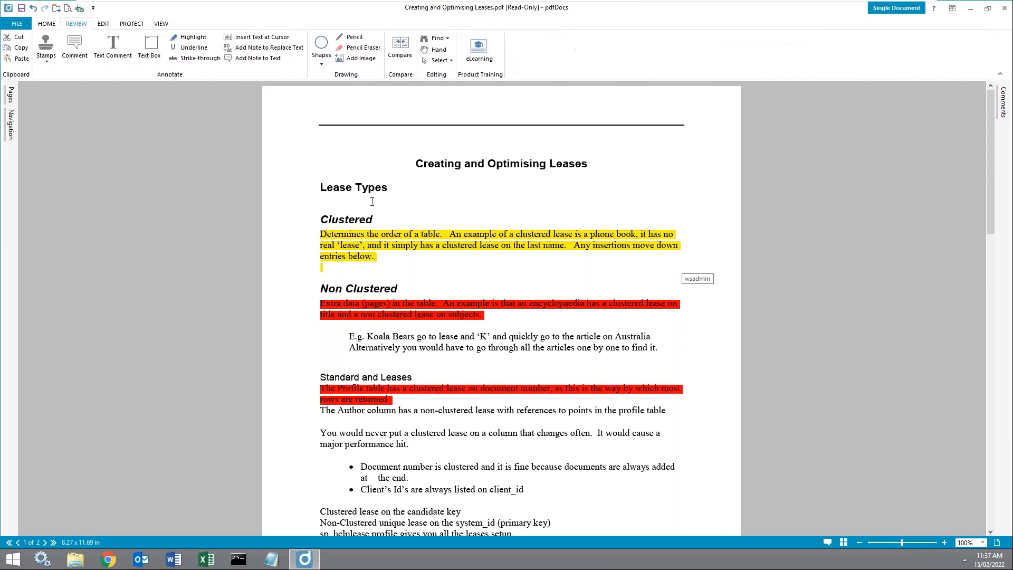
click(187, 37)
drag(347, 336, 661, 357)
click(158, 58)
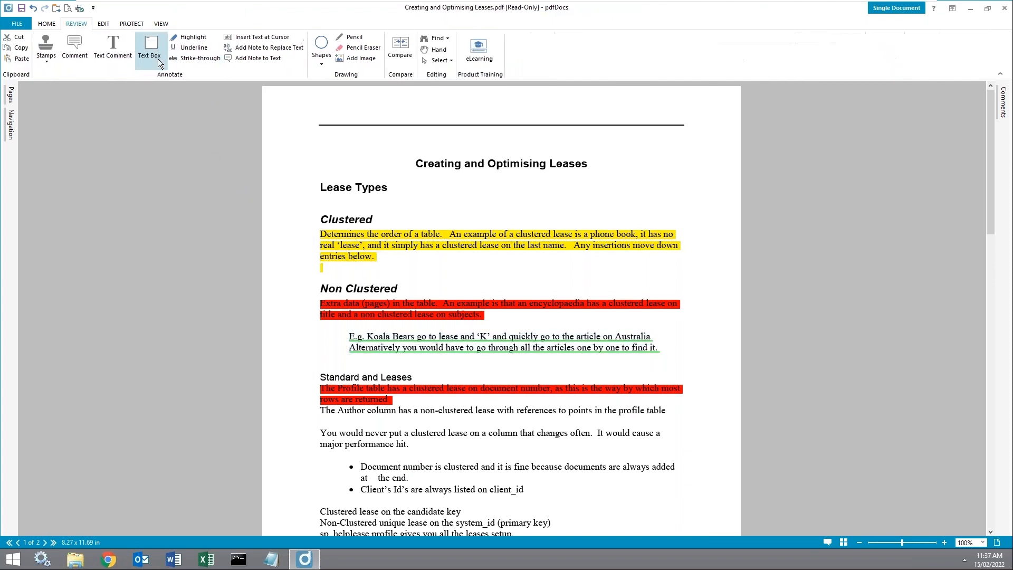
Step: Strike through the 'You would never put a clustered lease…' sentence
click(195, 59)
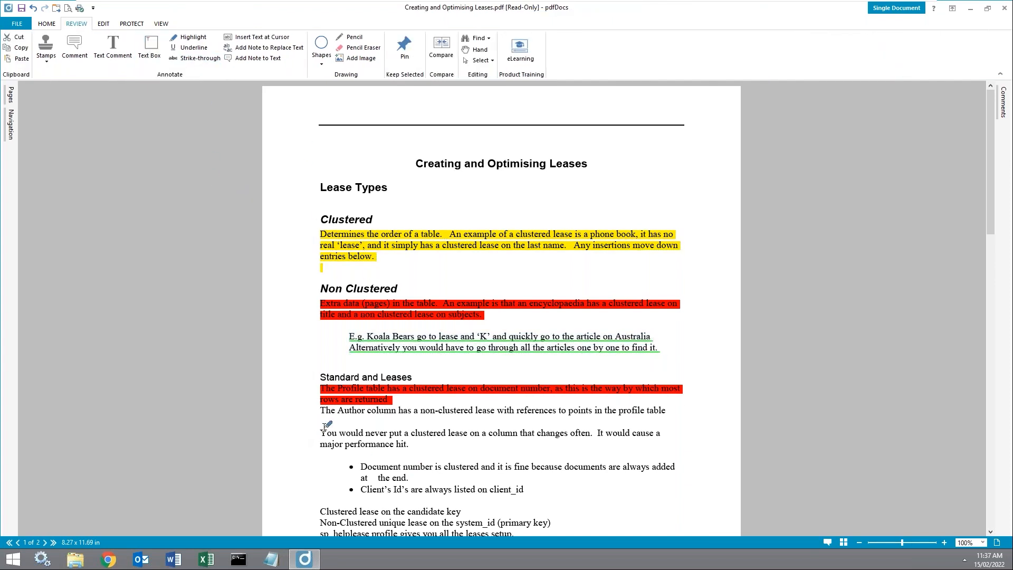
drag(320, 433, 421, 445)
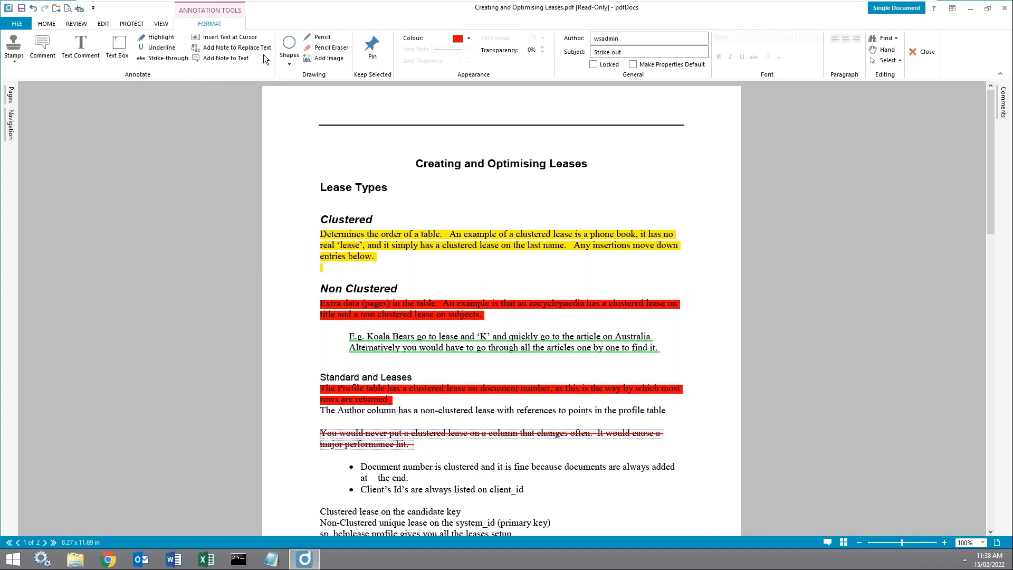
click(289, 45)
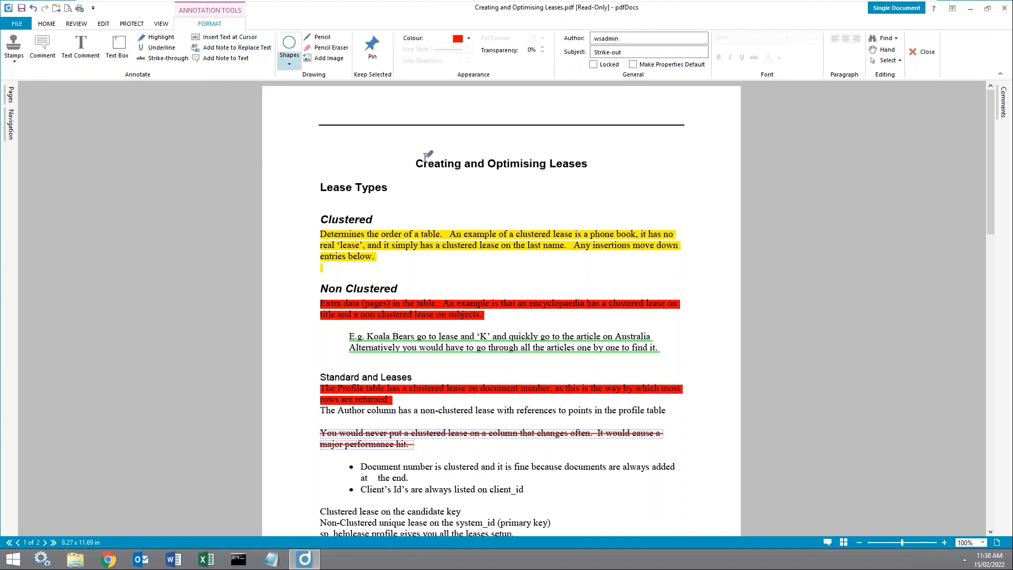
click(350, 92)
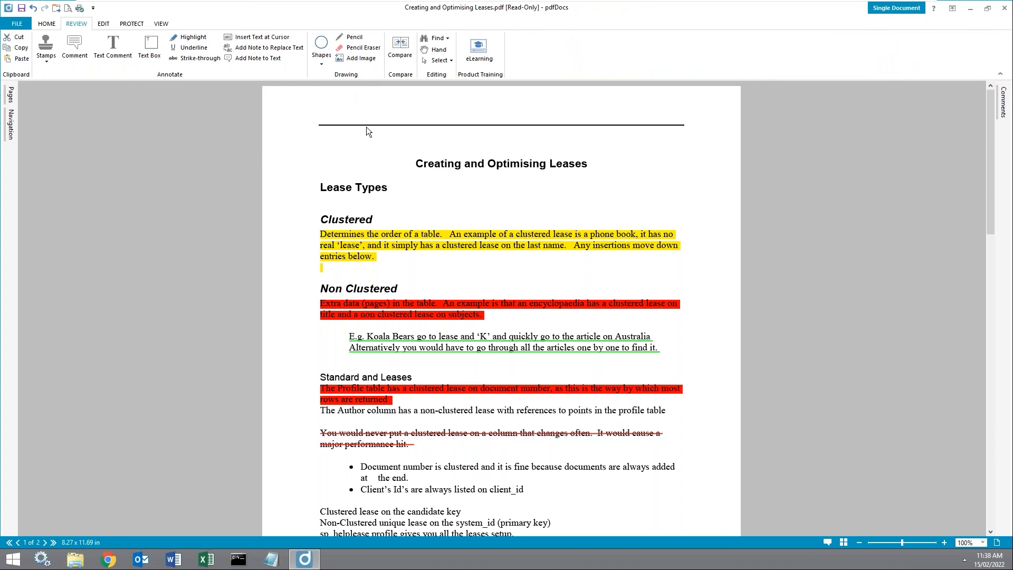
Step: Place a comment note reading 'Comment' just above the title
click(75, 53)
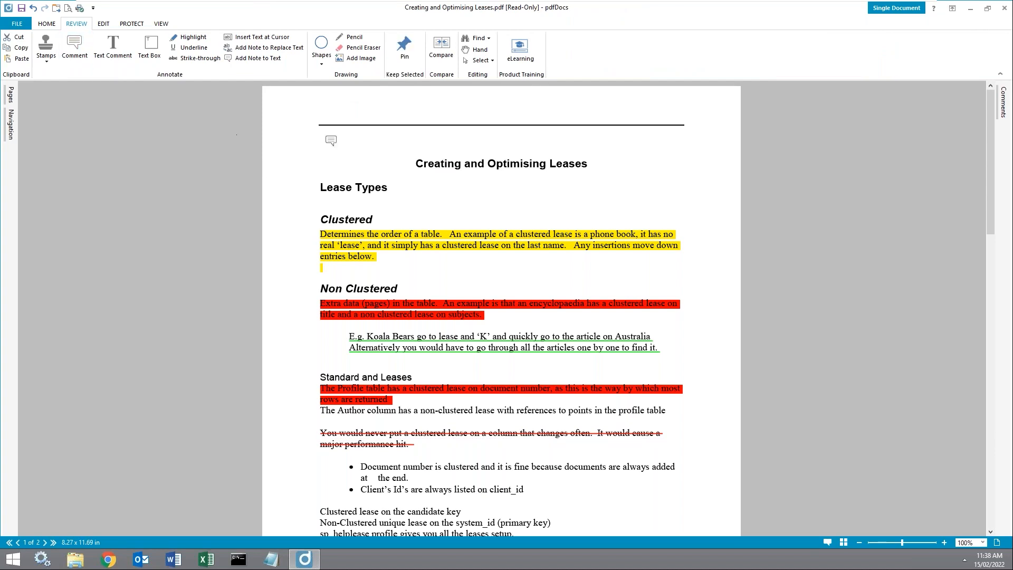
click(302, 158)
text(Comment)
key(Escape)
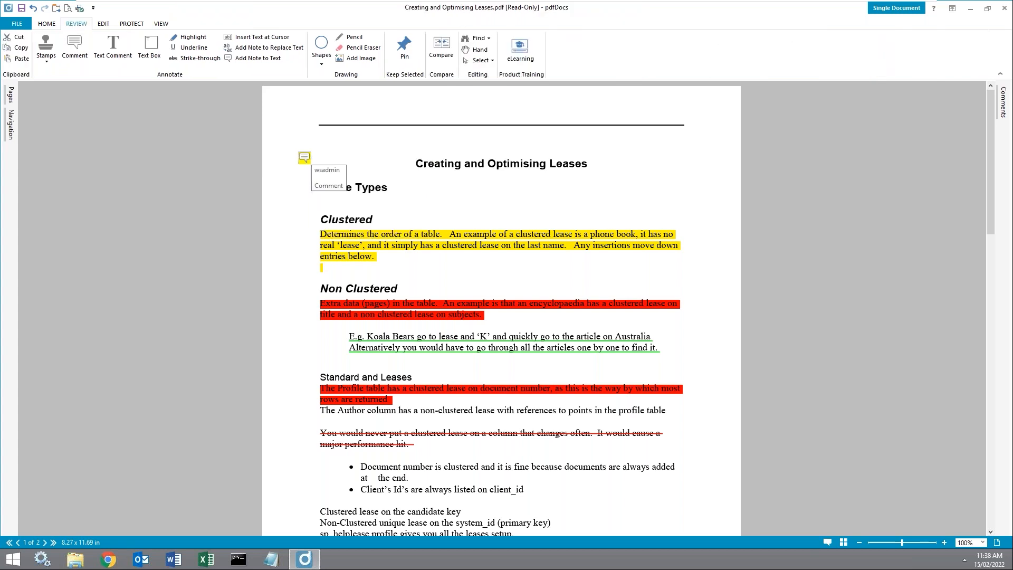
drag(305, 158, 328, 143)
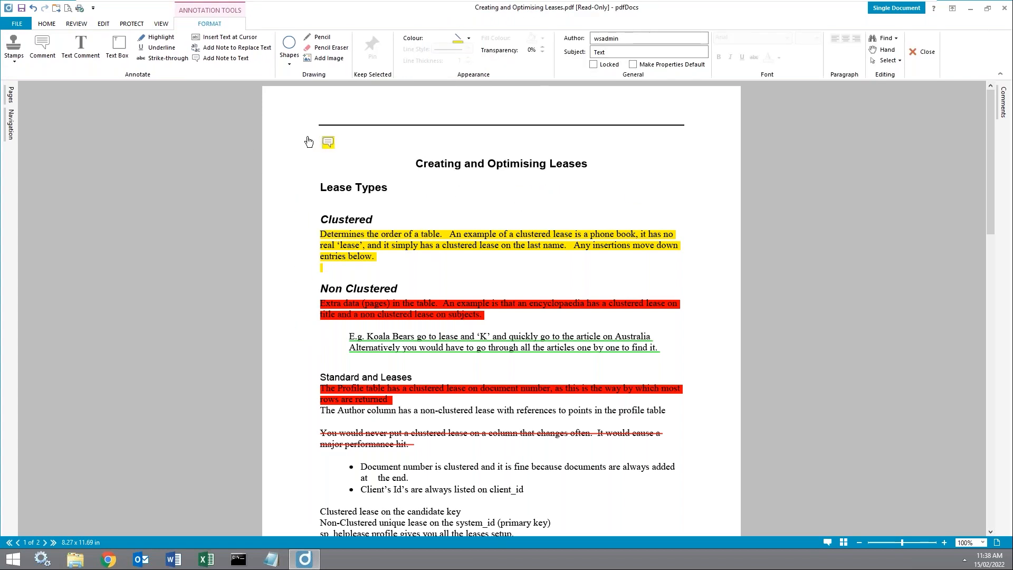
Step: Add a text box reading 'Comment' near the top of the page
click(116, 45)
click(331, 106)
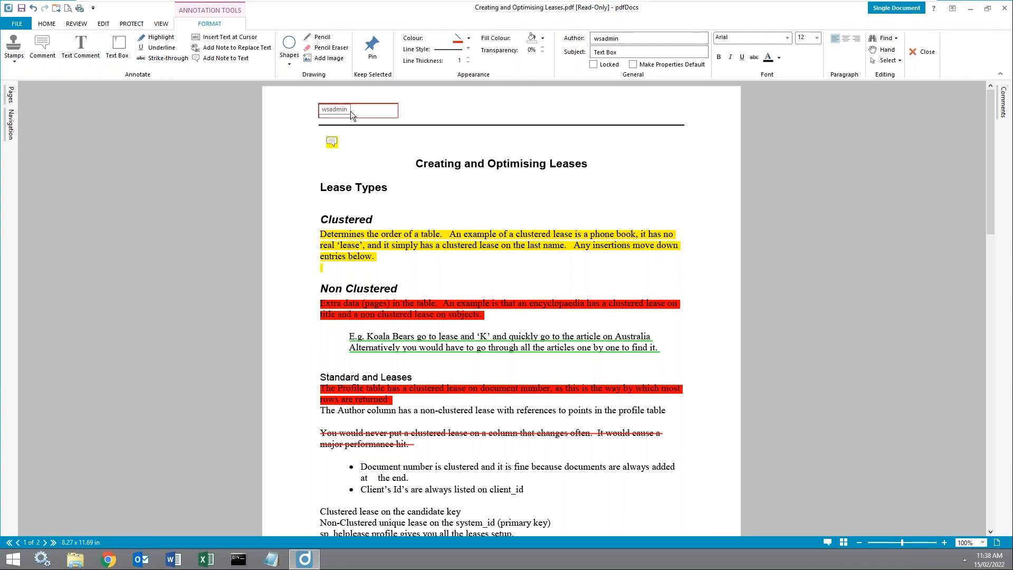
text(Comment)
click(414, 123)
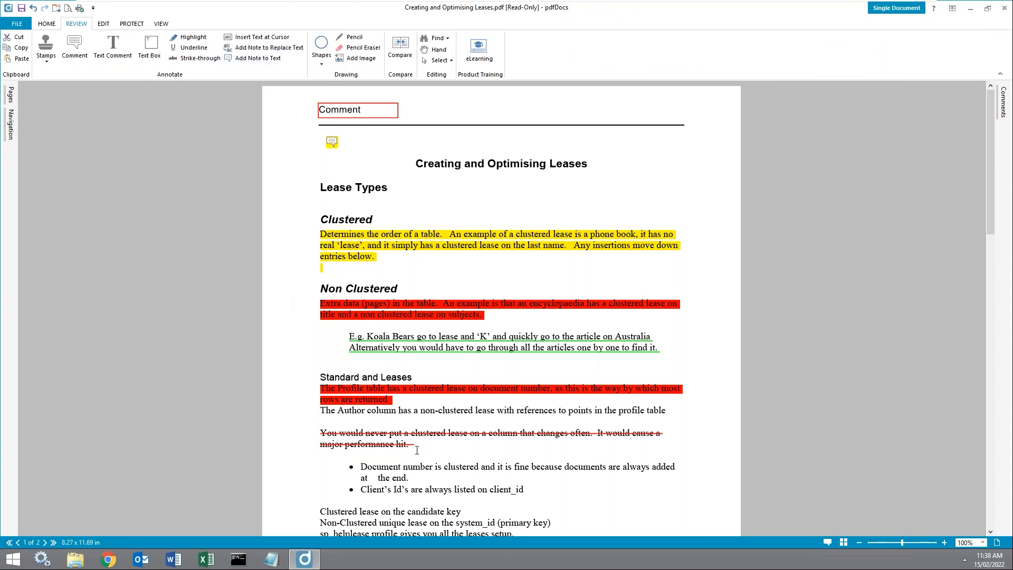
scroll(454, 400, down, 3)
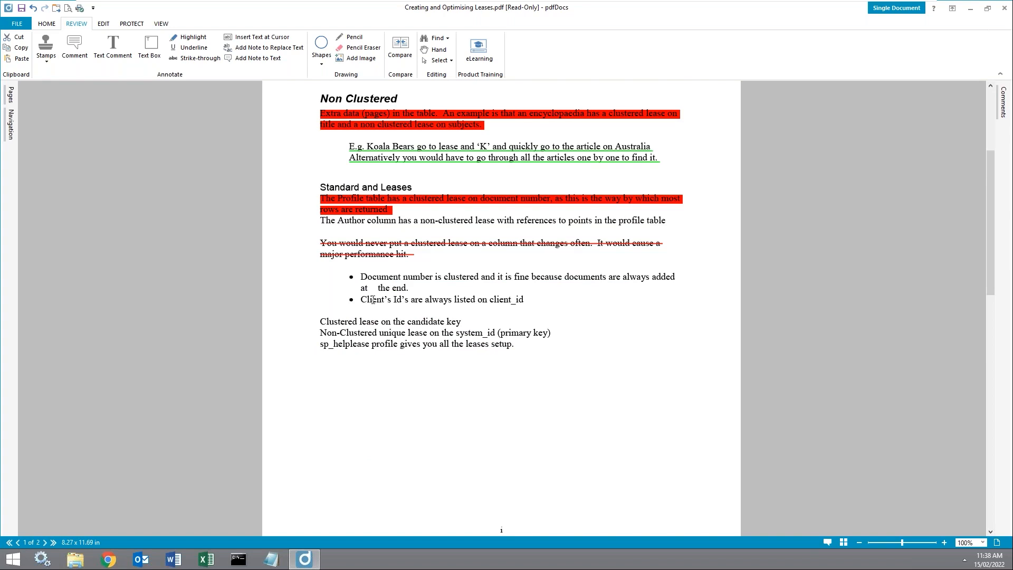
Step: Attach a note to the Non Clustered heading asking a colleague to review this title
scroll(361, 343, down, 1)
scroll(347, 229, up, 2)
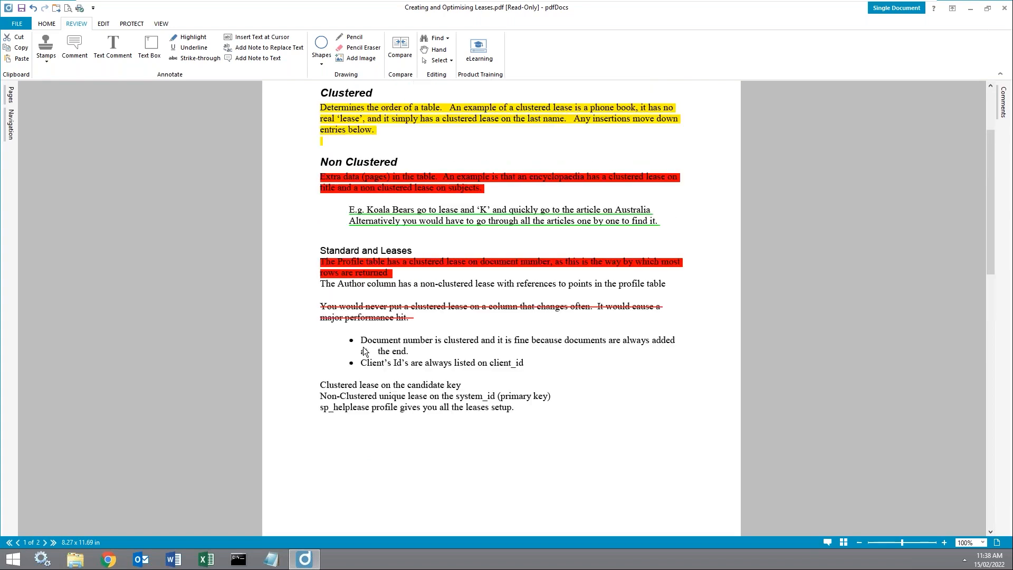
drag(323, 163, 412, 170)
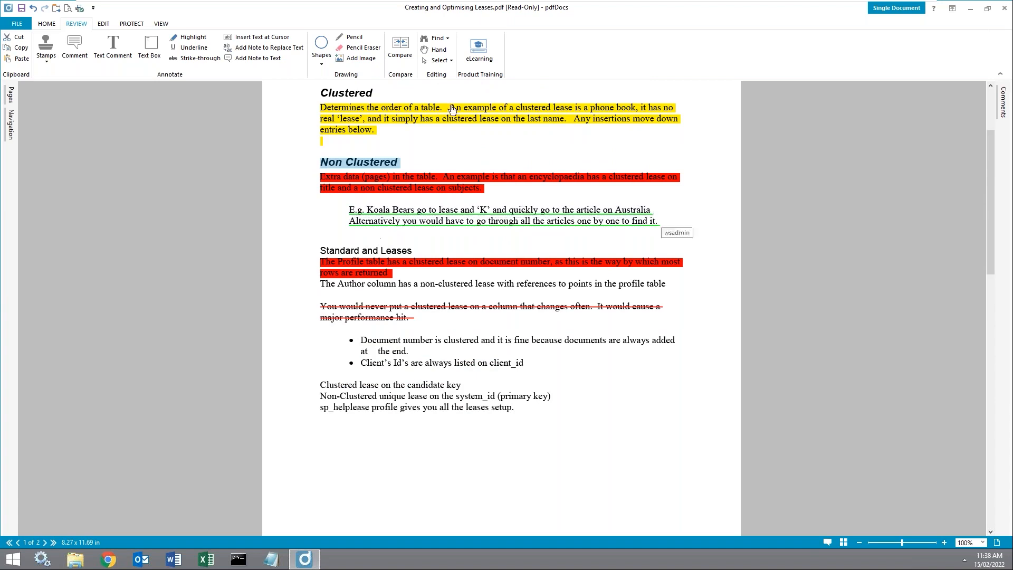
click(445, 149)
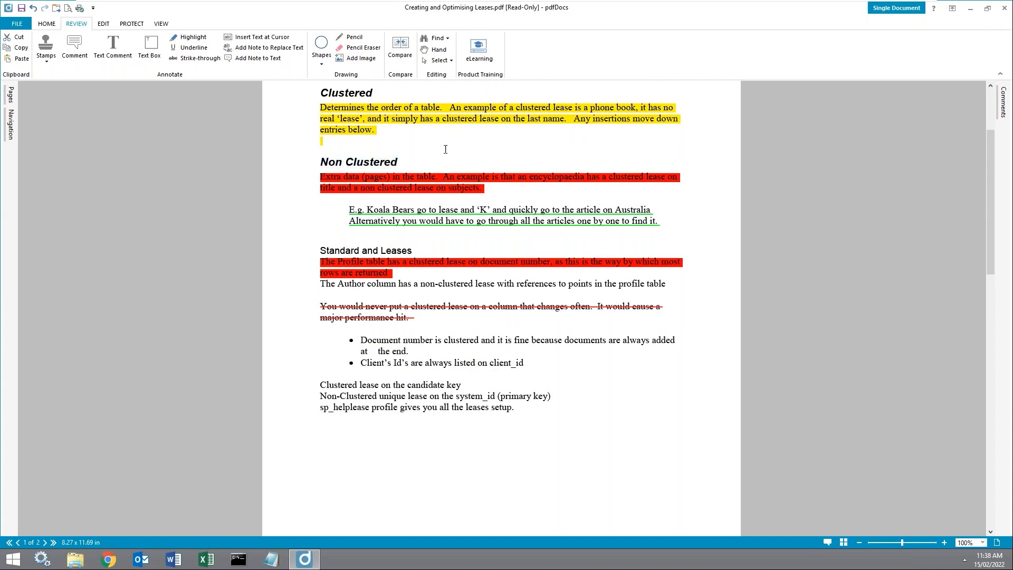
click(251, 58)
drag(322, 161, 410, 166)
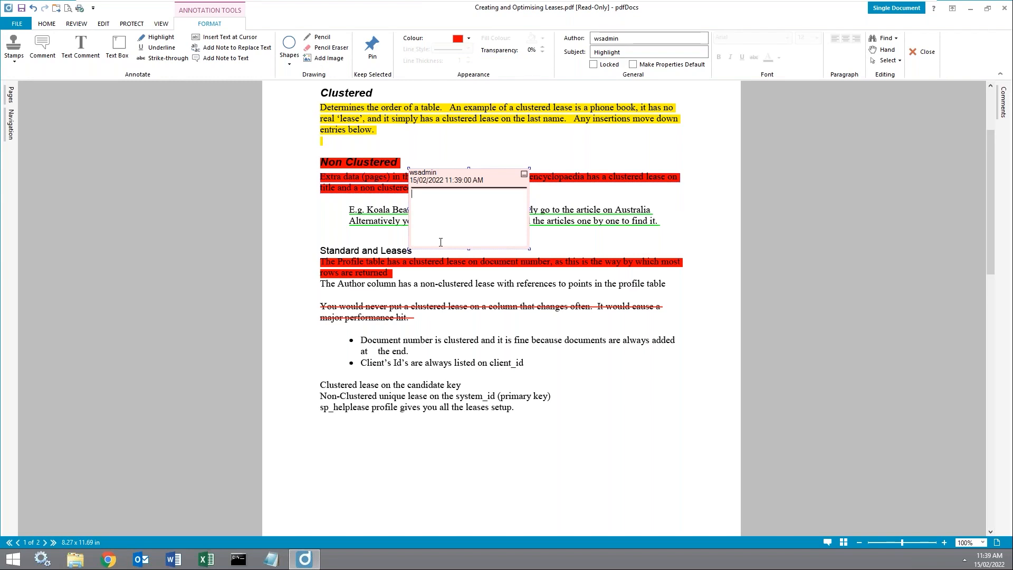
text(Jason please review this title)
Step: Close the note, step through the five entries in the Comments list, then collapse it
click(275, 134)
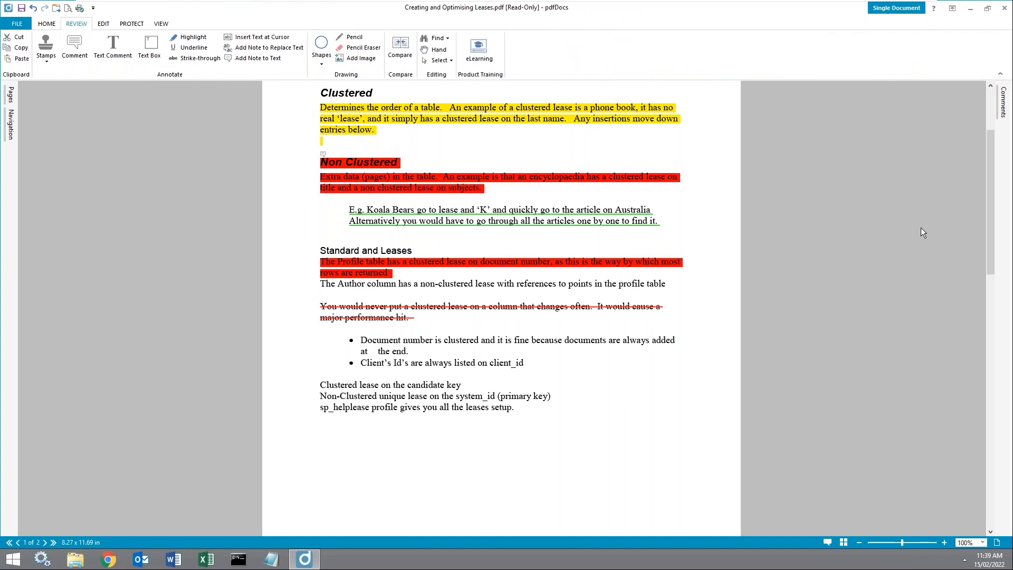
scroll(921, 232, up, 4)
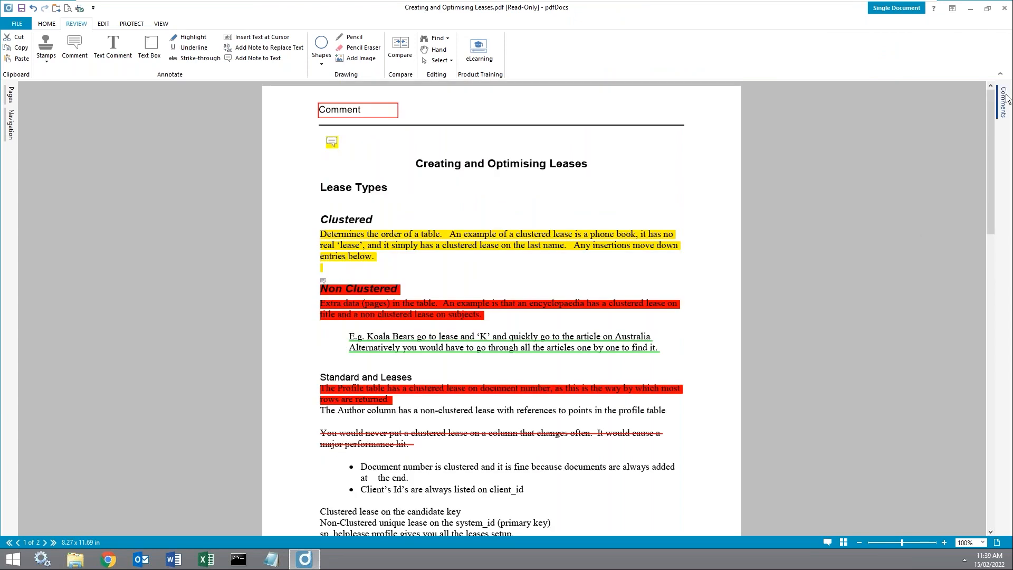
click(1005, 98)
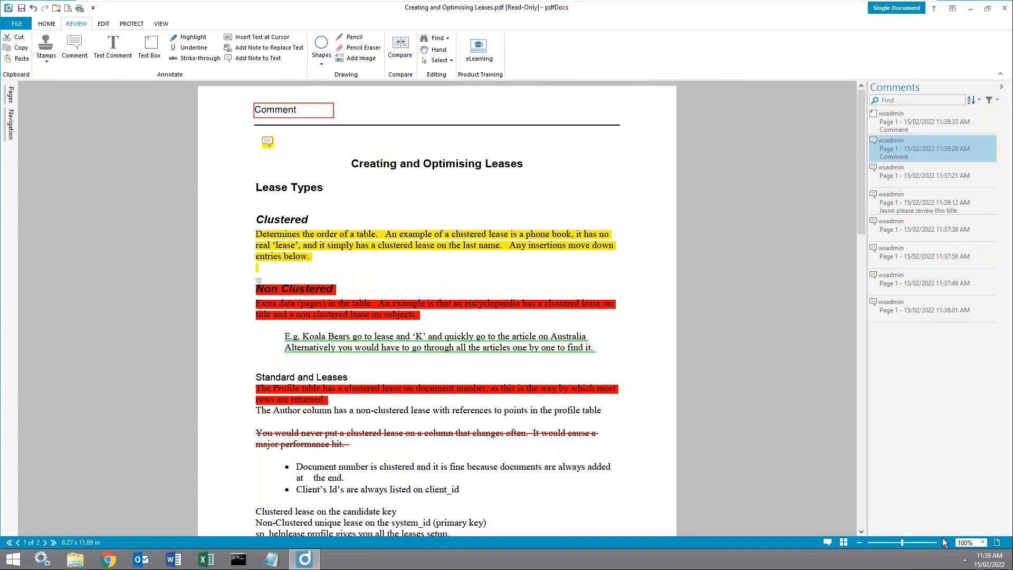
click(923, 135)
click(924, 180)
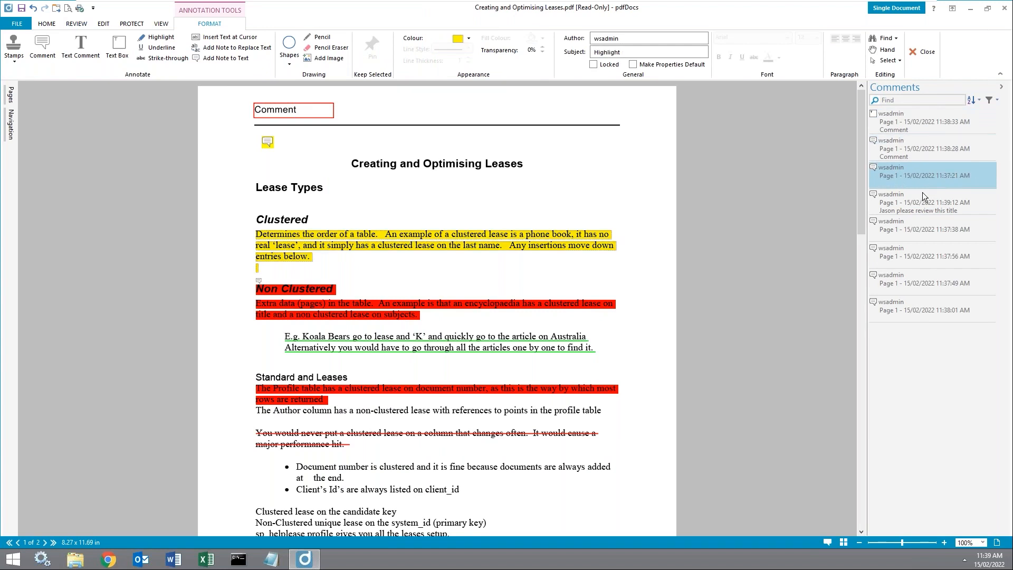
click(924, 207)
click(936, 238)
click(931, 252)
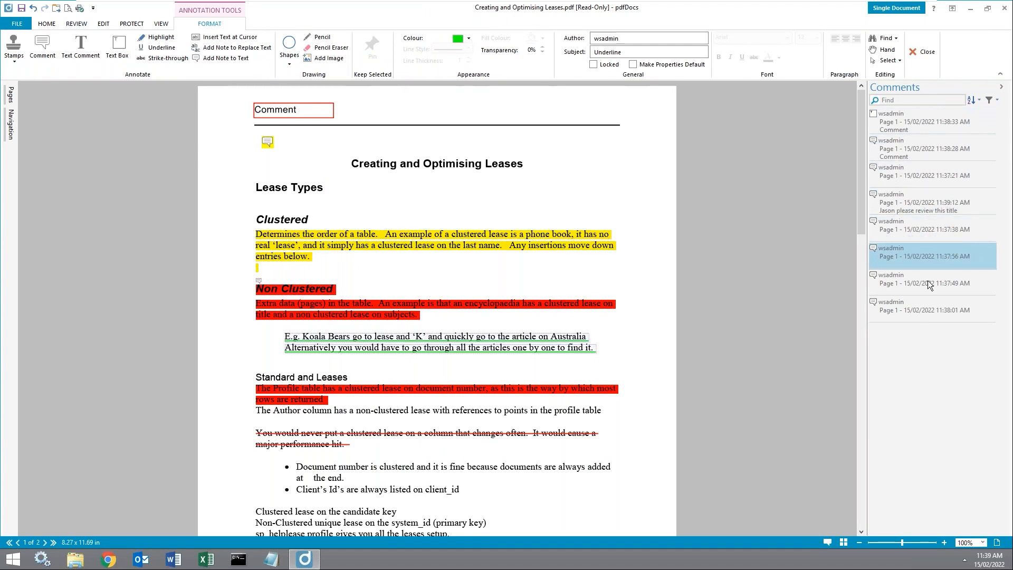
click(1000, 86)
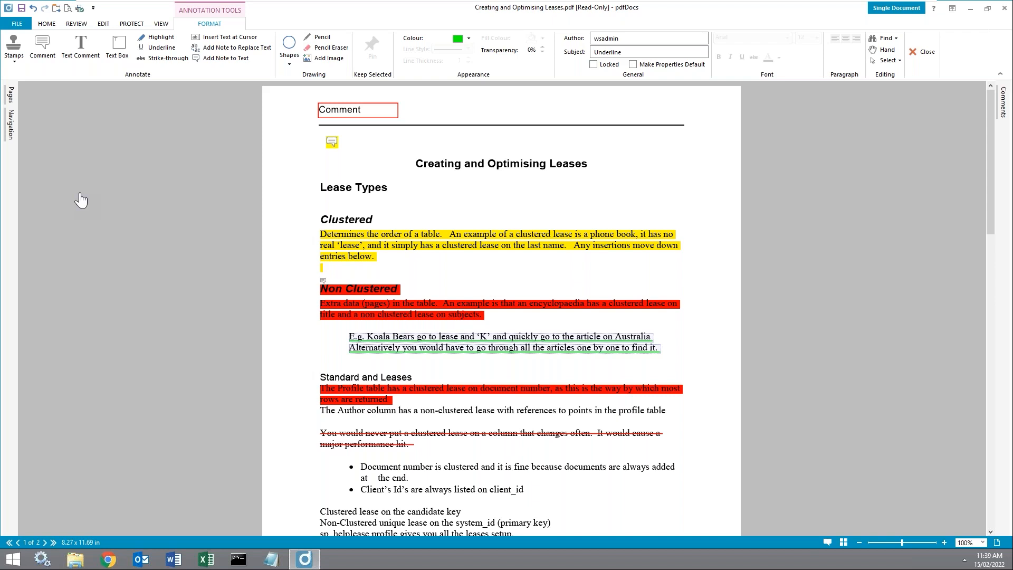
Step: From the Stamps menu choose Custom Stamps > Create New Stamp
click(76, 24)
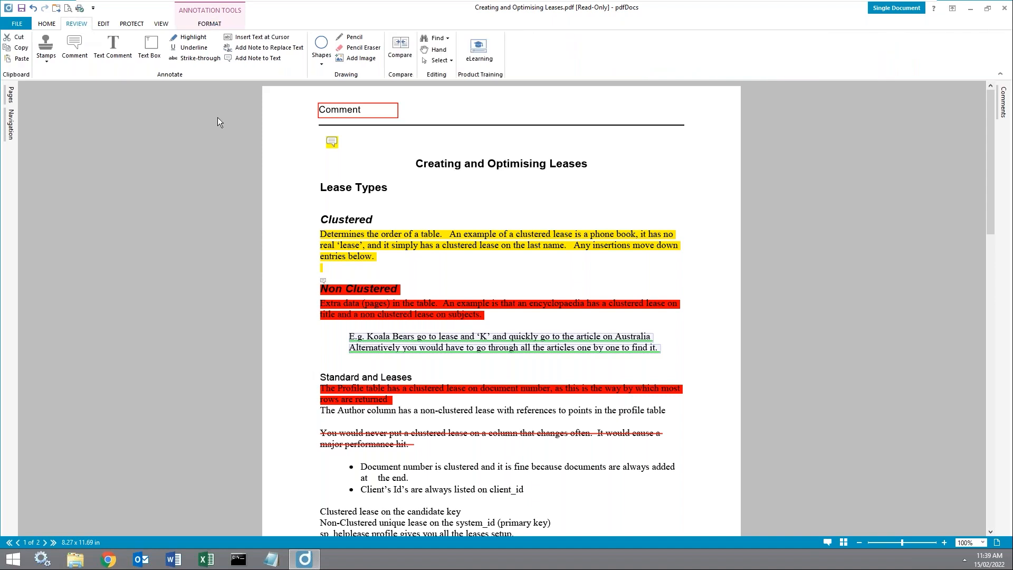
click(50, 63)
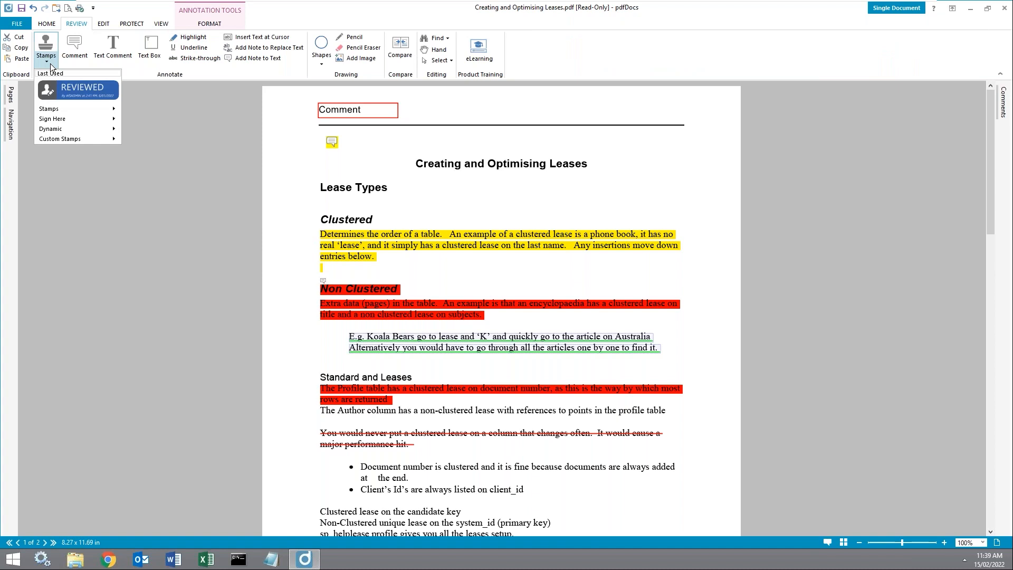
mouse_move(97, 110)
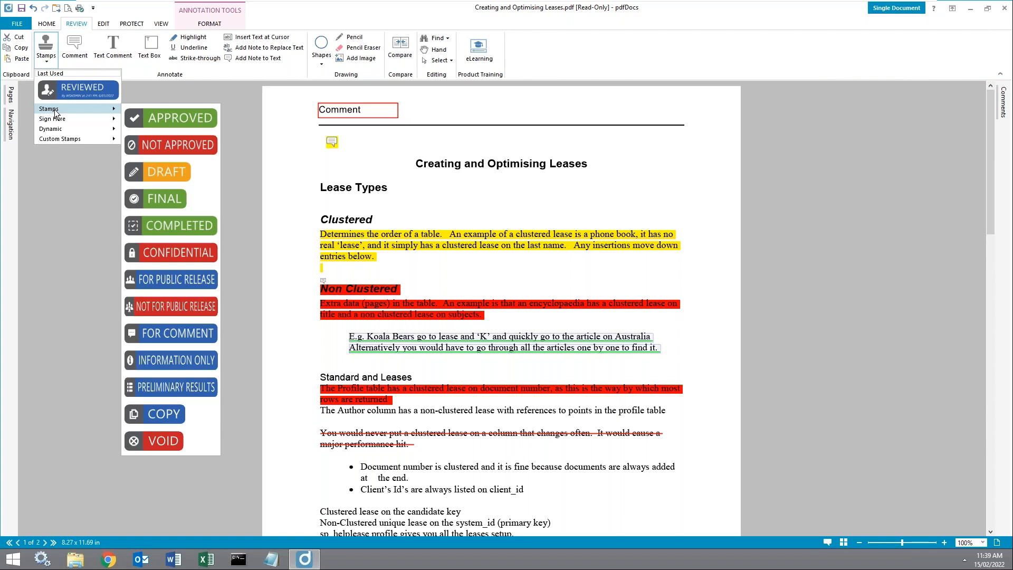
mouse_move(61, 120)
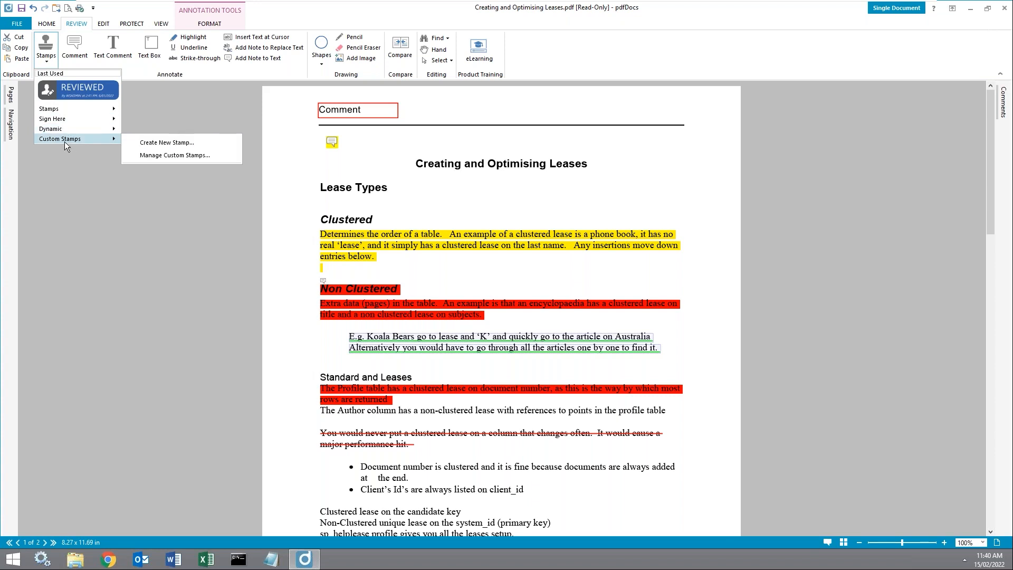
click(146, 145)
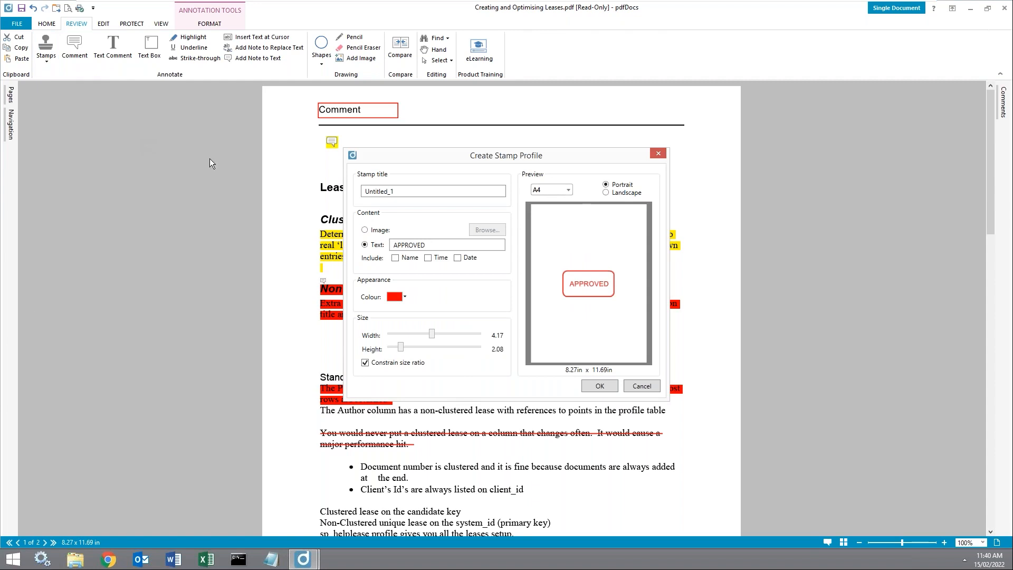
Step: Enter a new title for the stamp and set it to use an image
double_click(424, 191)
text(Galo SG)
click(381, 230)
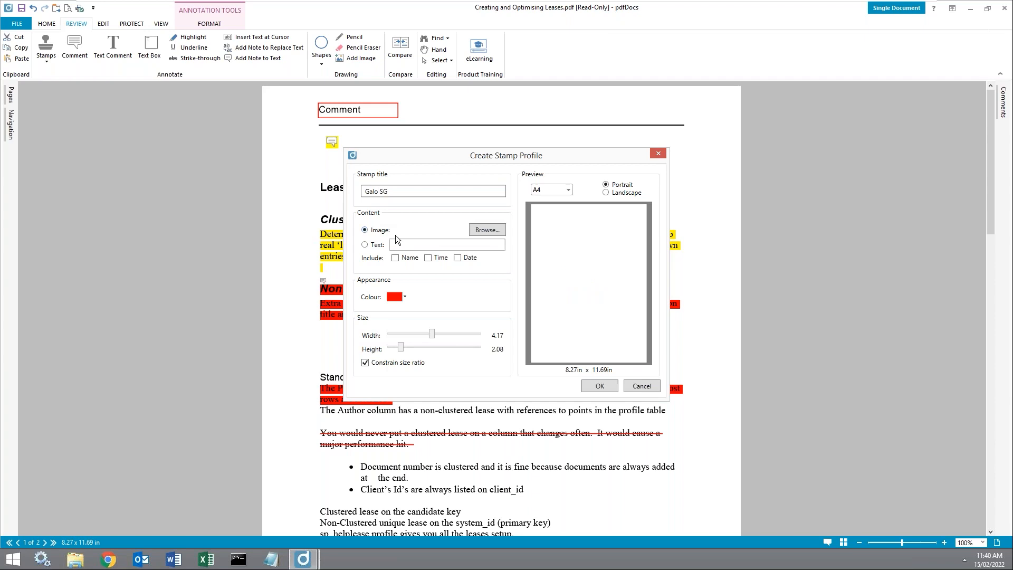
Step: Use signature.JPG from Demo Docs' logos and signatures folder, shrink width to 2.41, and confirm
click(502, 230)
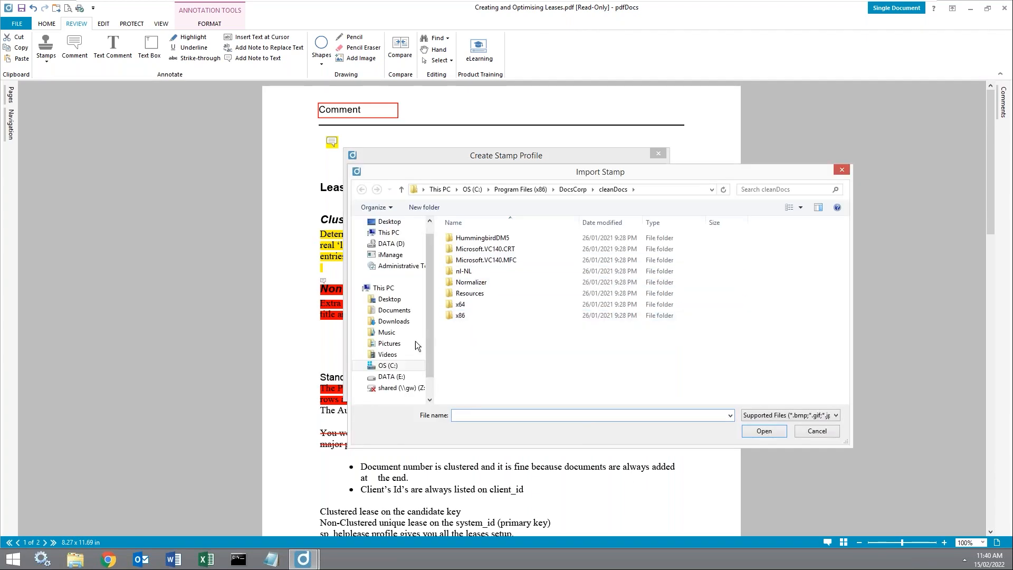
click(394, 311)
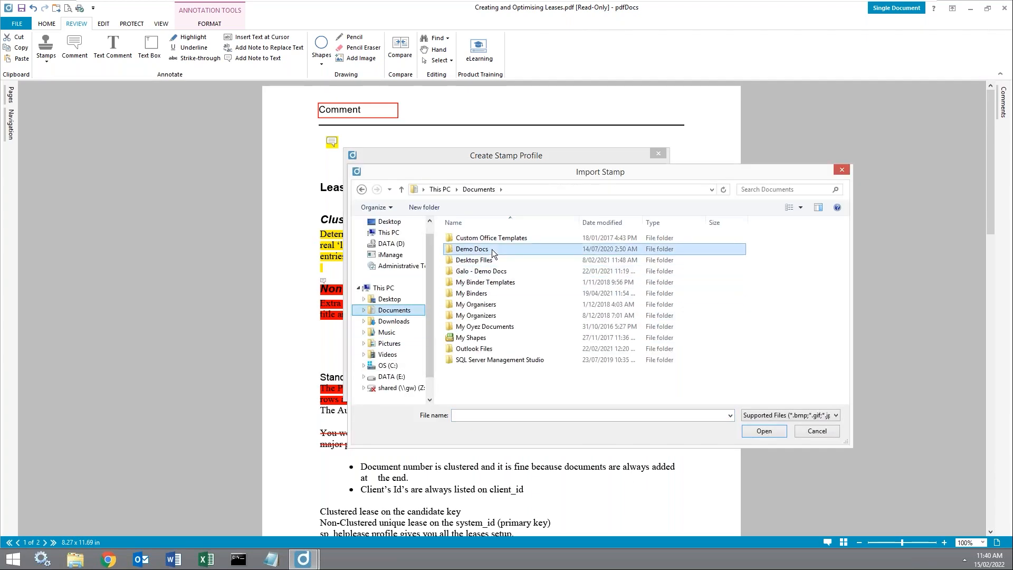
double_click(495, 250)
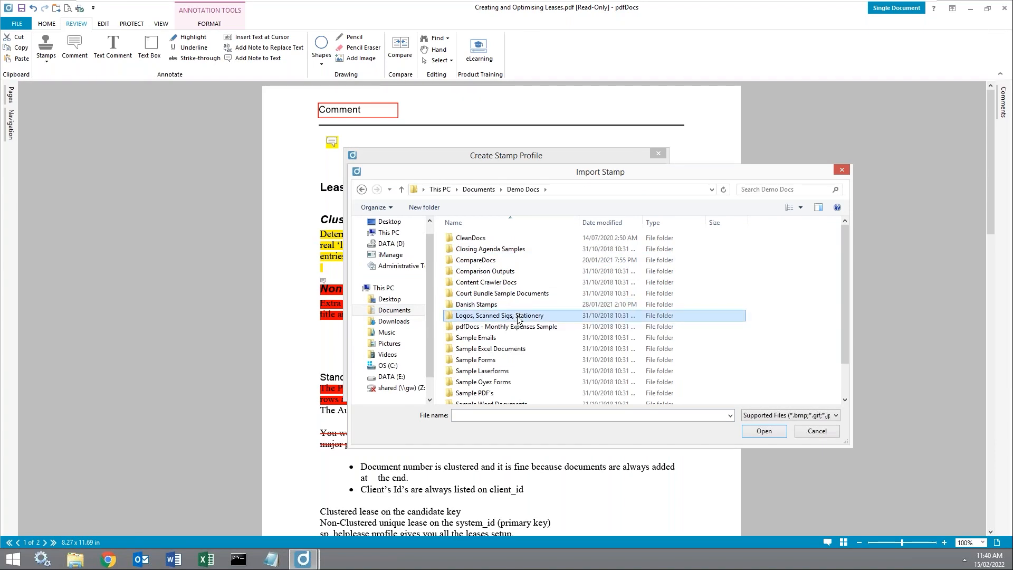
double_click(513, 315)
double_click(499, 283)
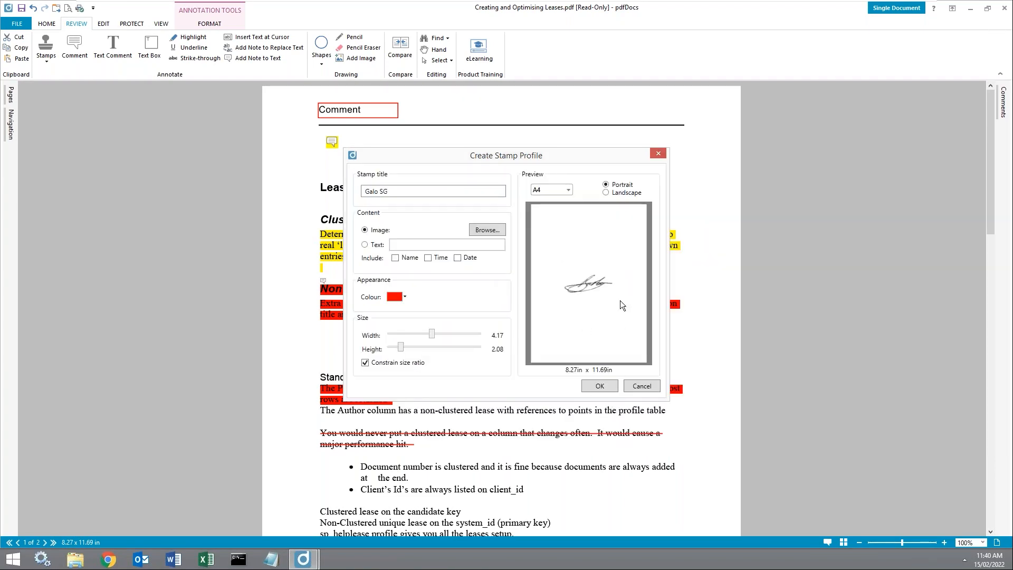
drag(431, 333, 408, 332)
click(597, 387)
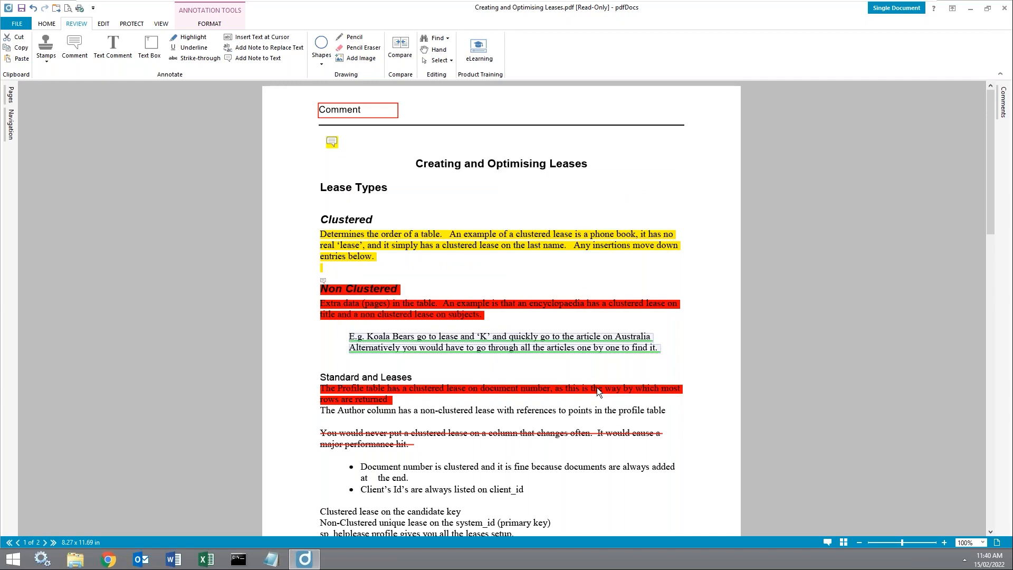
Step: Place the signature stamp at page 1's bottom right and apply it to All Pages
scroll(597, 364, down, 3)
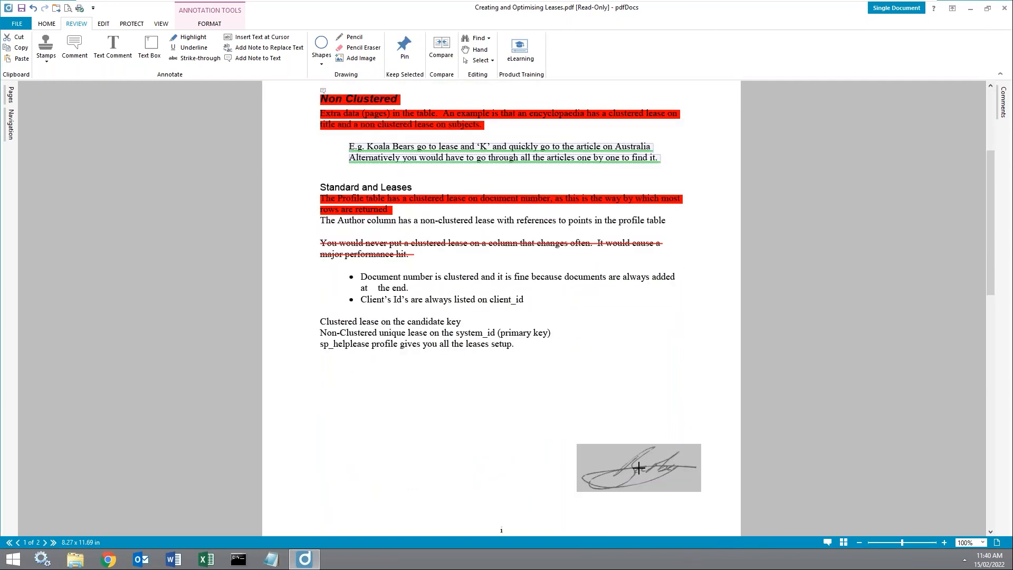
click(623, 414)
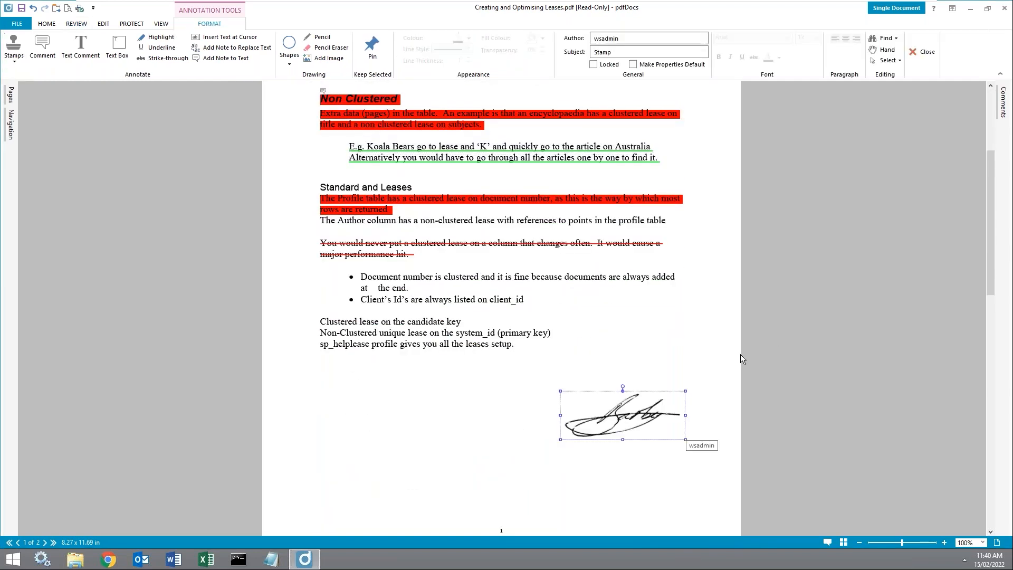
key(Escape)
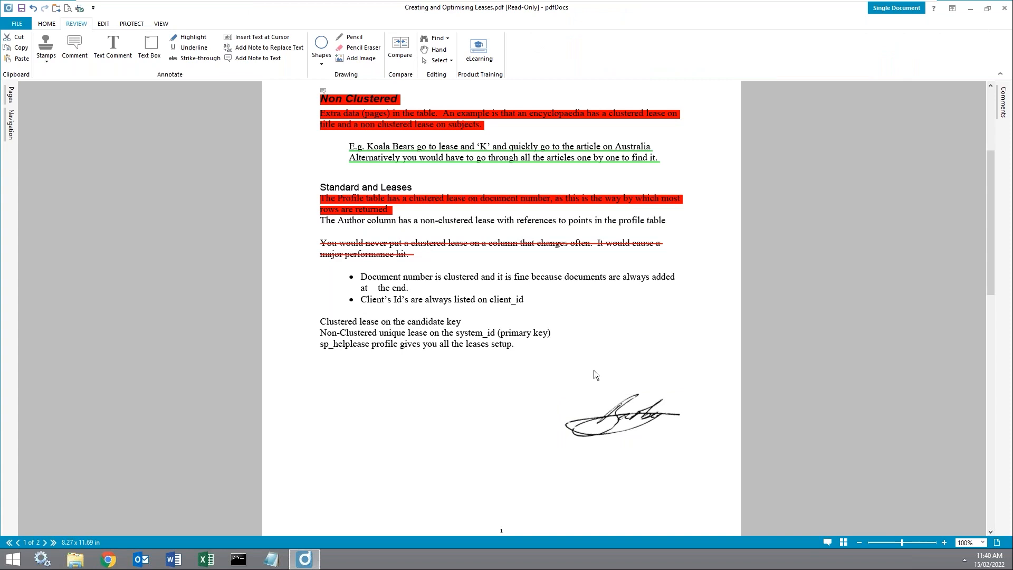
right_click(638, 403)
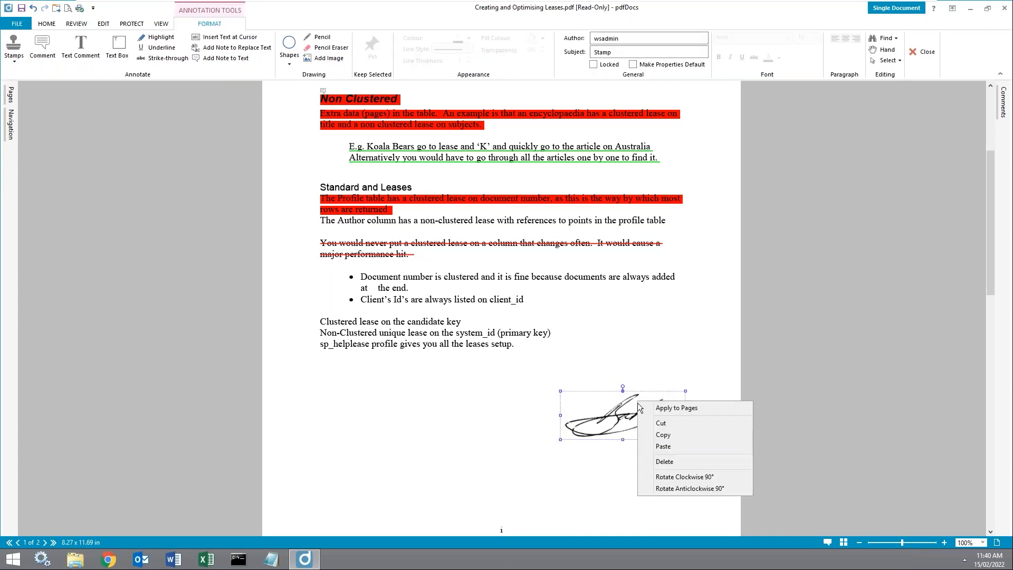
click(683, 409)
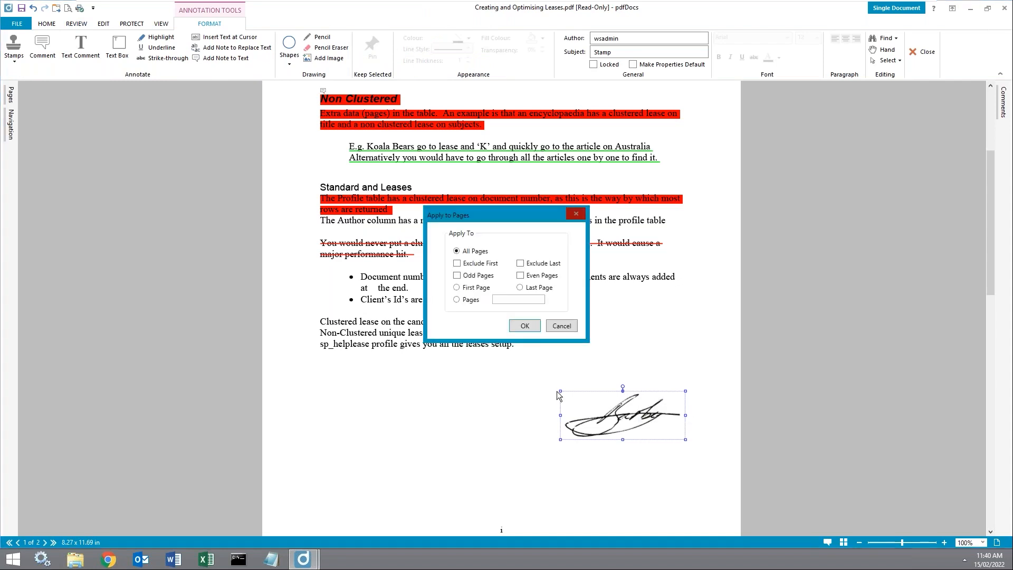
click(528, 326)
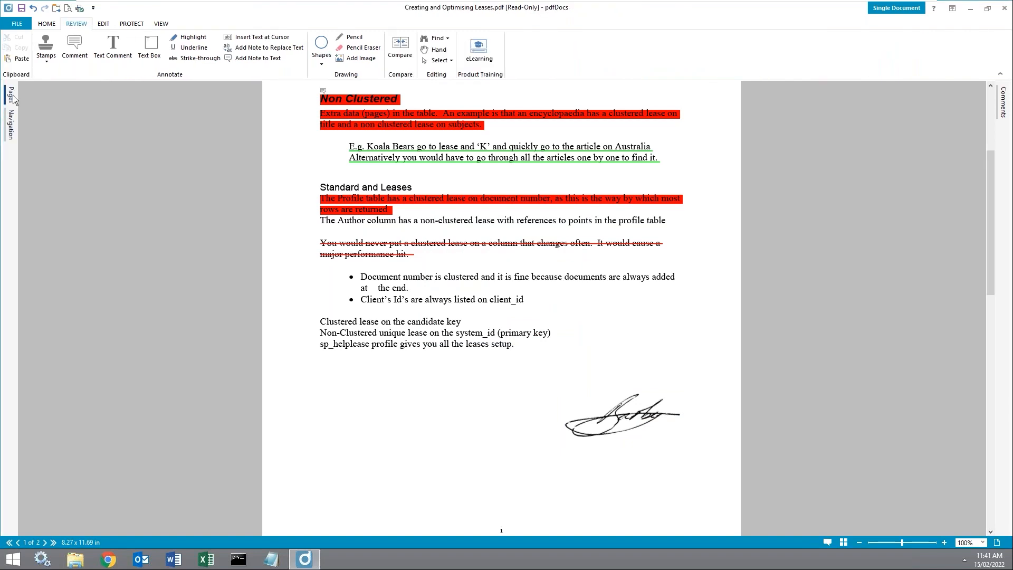
Step: Show the Pages thumbnails and scroll page 2 to confirm the signature stamp is there
click(12, 95)
click(71, 228)
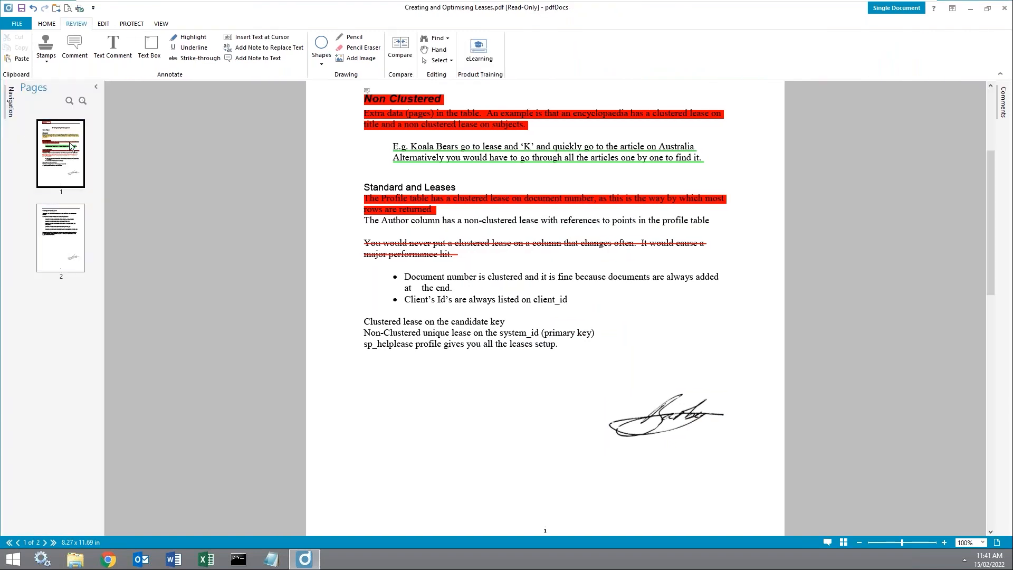
scroll(566, 343, down, 4)
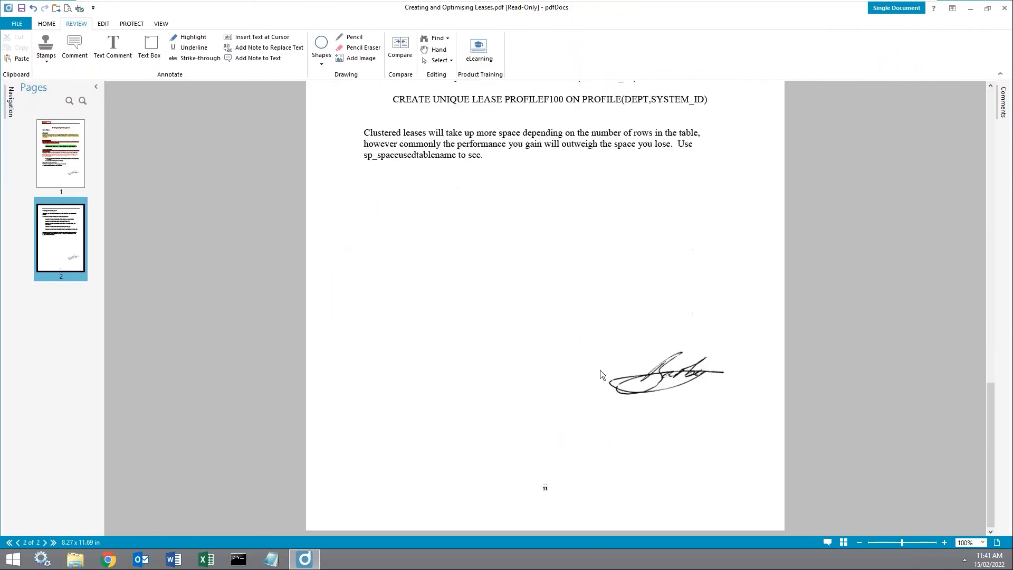
scroll(163, 246, up, 15)
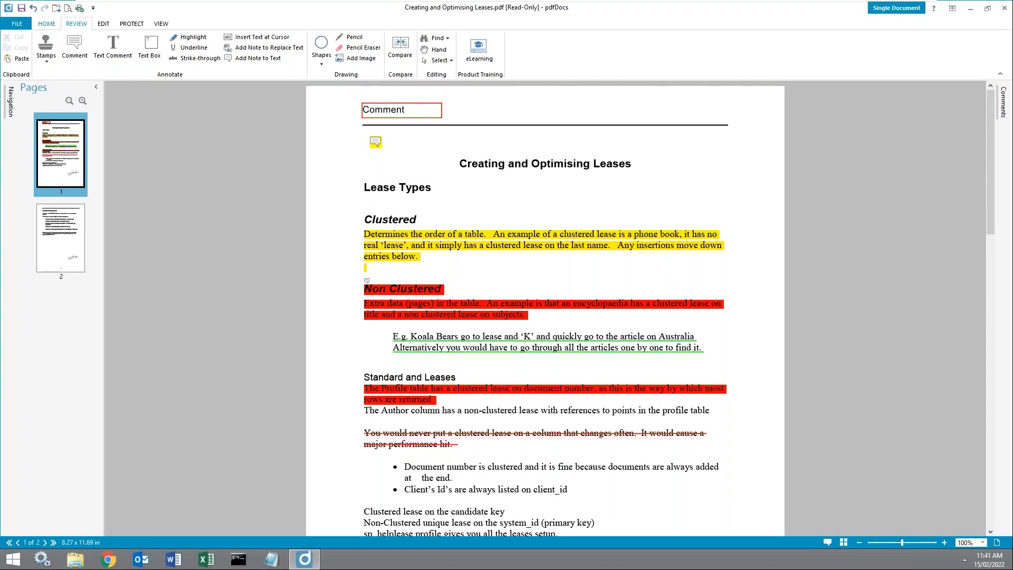
Step: Save As to the Desktop with the file name 'Final Document' as a PDF
click(46, 24)
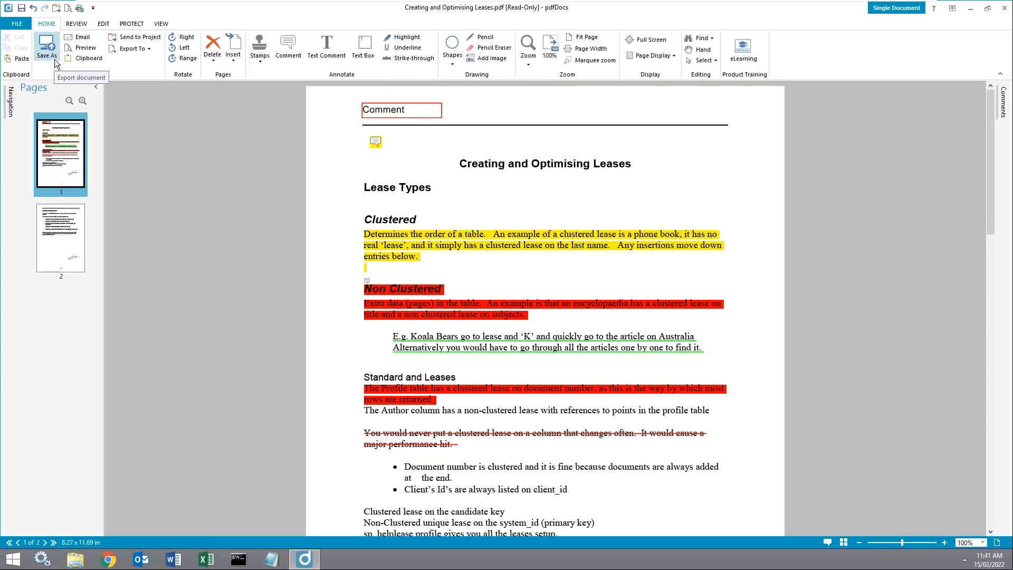
click(55, 56)
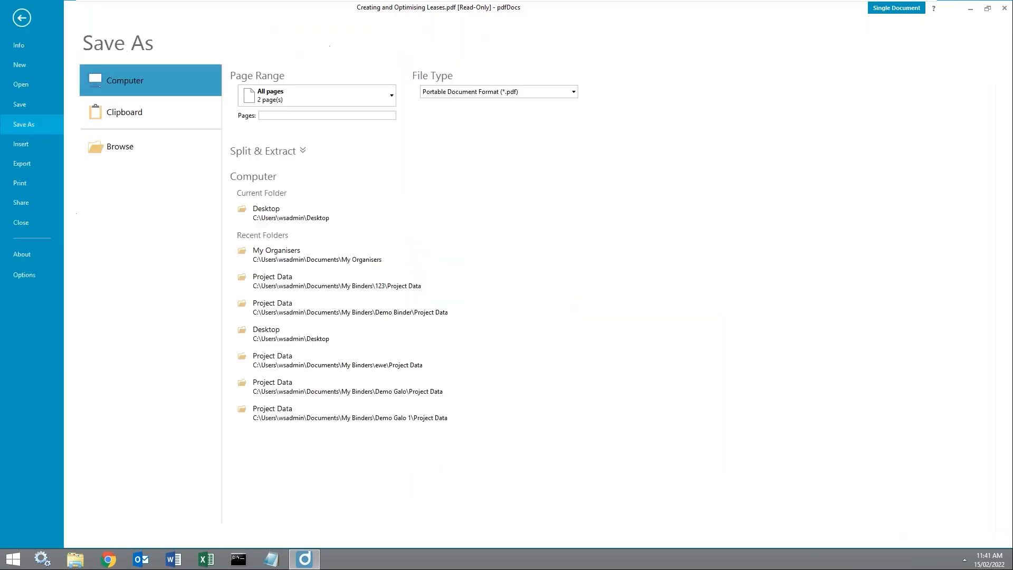
click(169, 145)
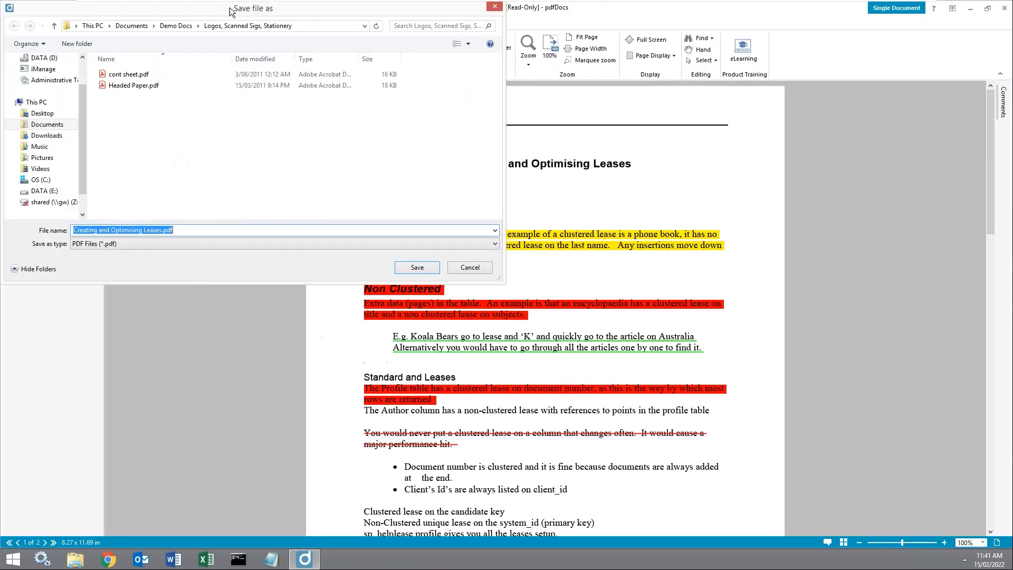
drag(294, 11, 522, 109)
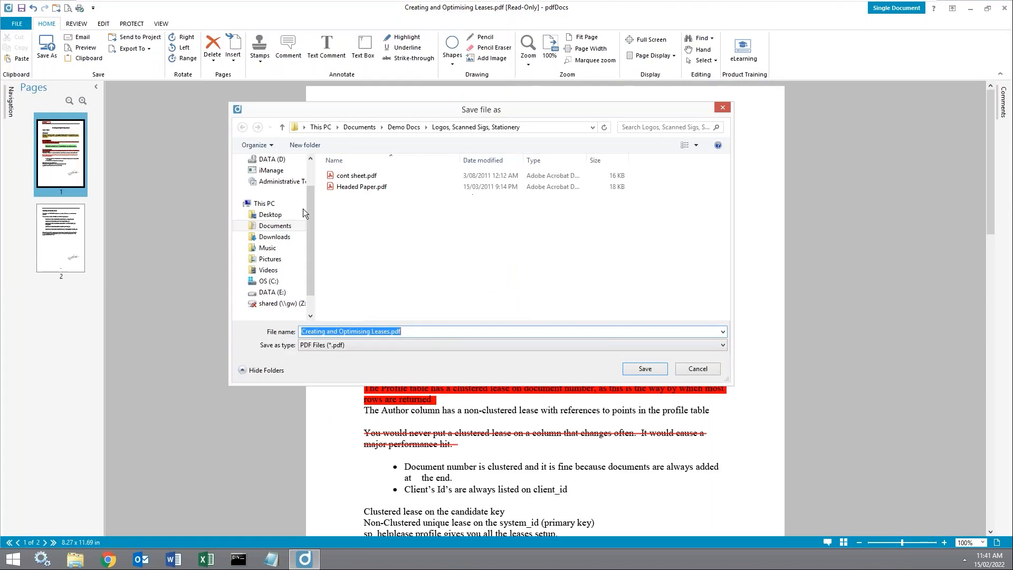
drag(305, 198, 303, 159)
click(291, 177)
click(404, 333)
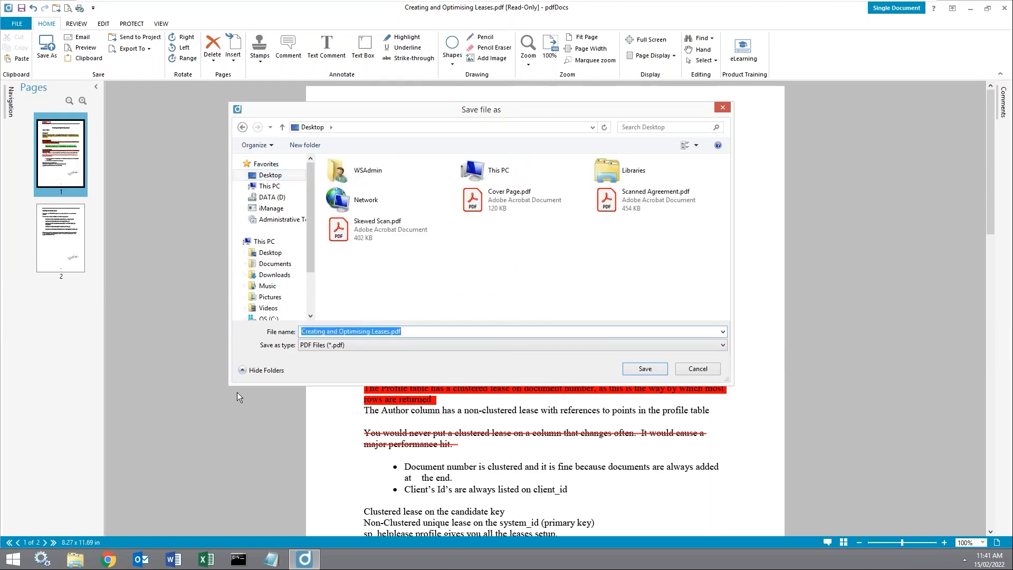
text(Final Document)
click(645, 368)
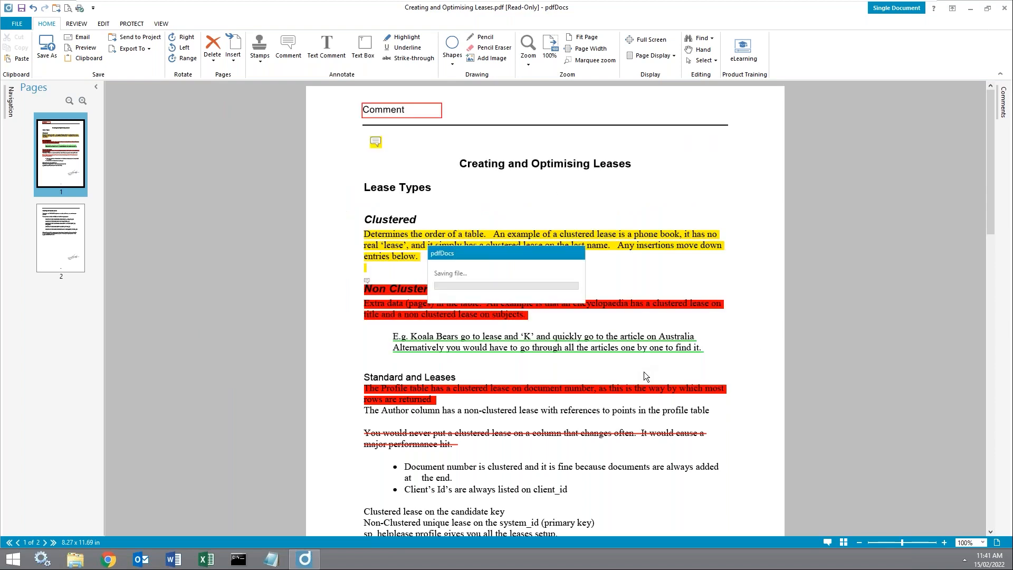
Step: Close pdfDocs, then open Final Document.pdf in Acrobat Reader to check the signature and close it
click(1004, 8)
drag(32, 139, 353, 110)
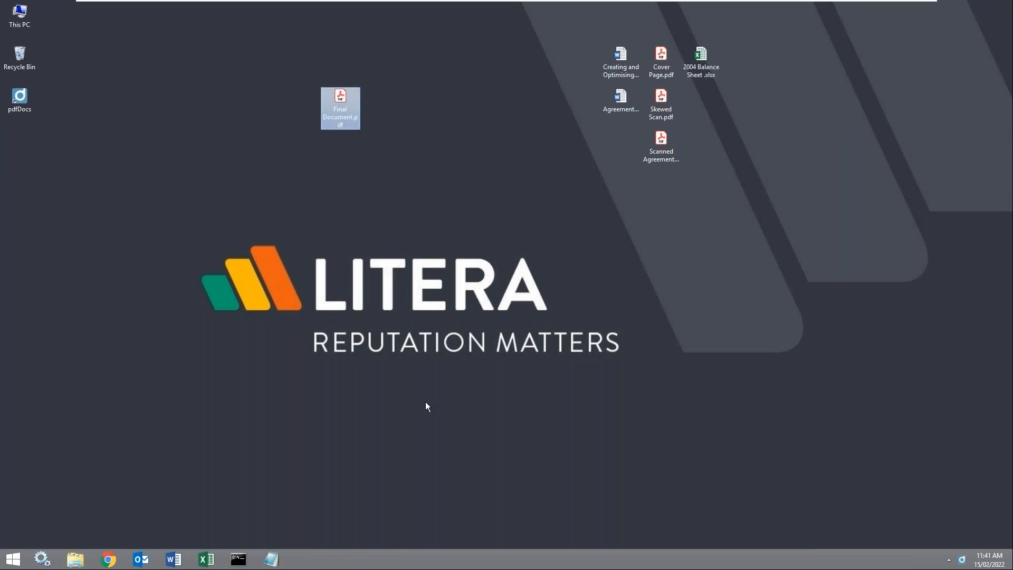
double_click(349, 101)
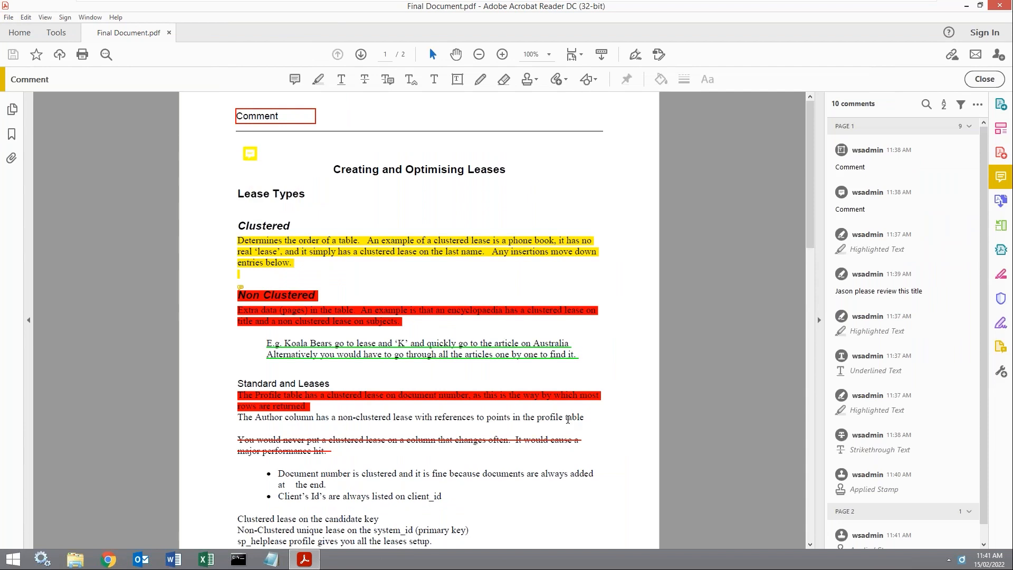
scroll(567, 419, down, 5)
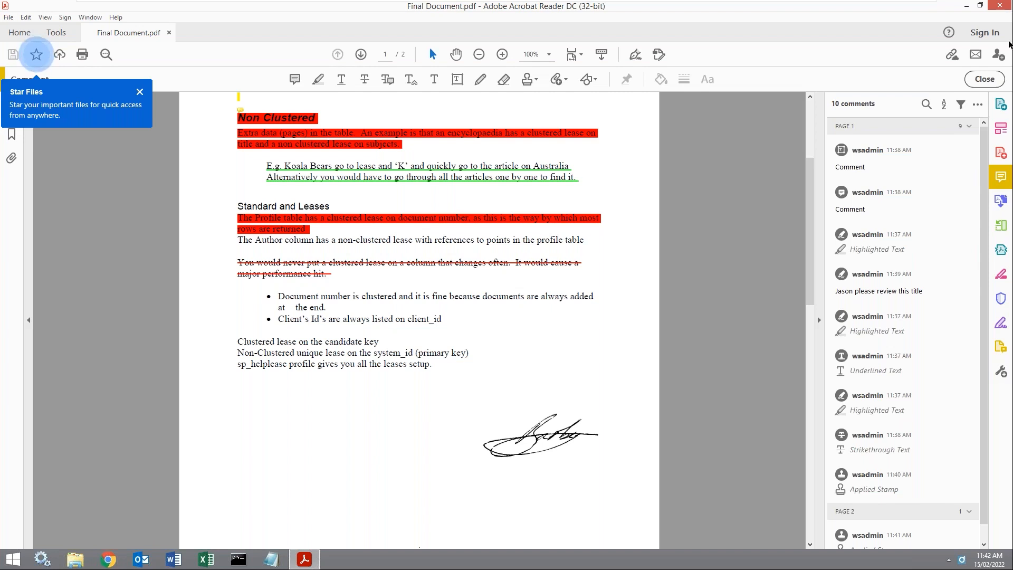
click(996, 4)
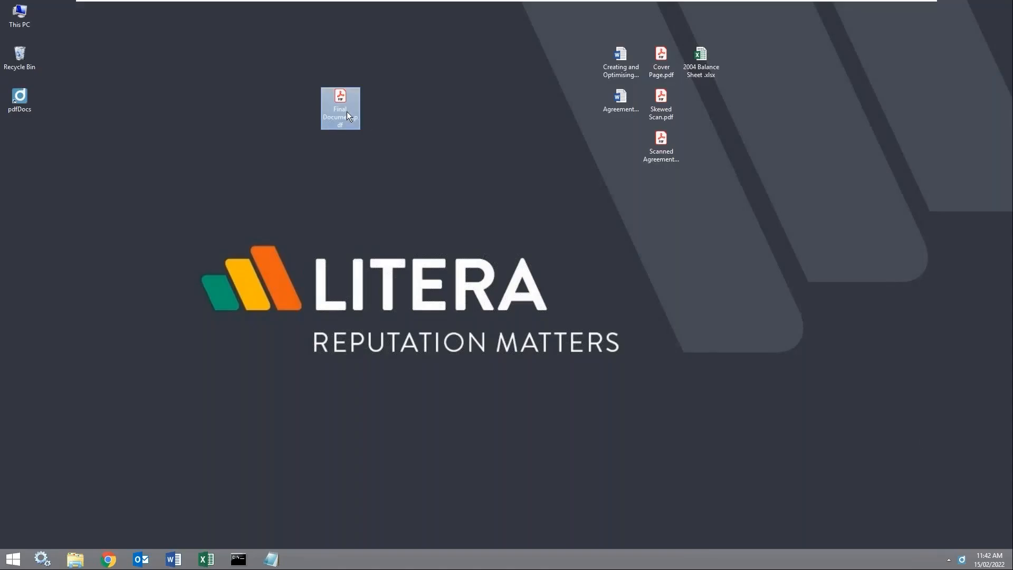
Step: Open Creating and Optimising Leases.docx in pdfDocs from its desktop context menu
drag(243, 101, 243, 103)
right_click(623, 56)
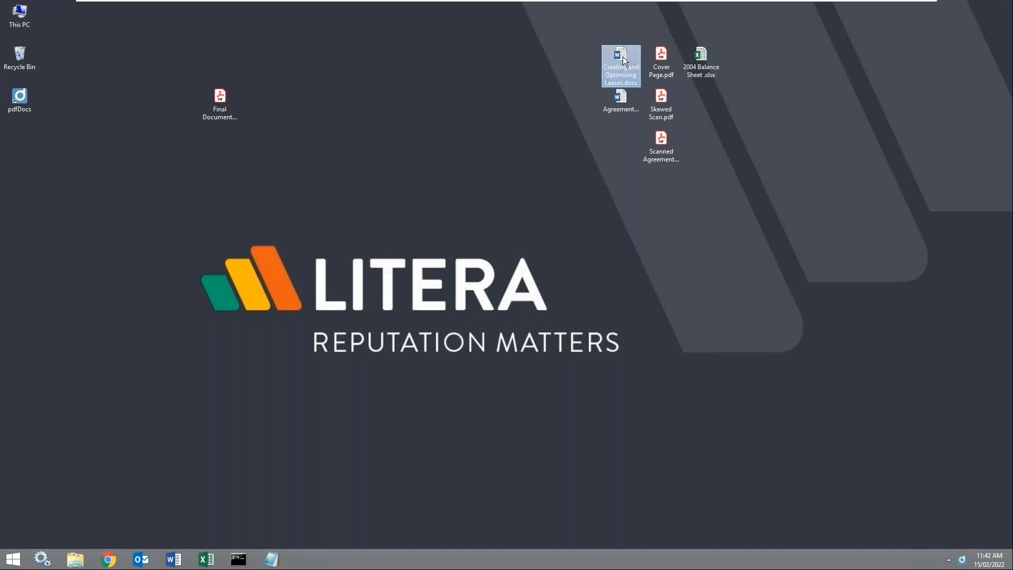
click(665, 156)
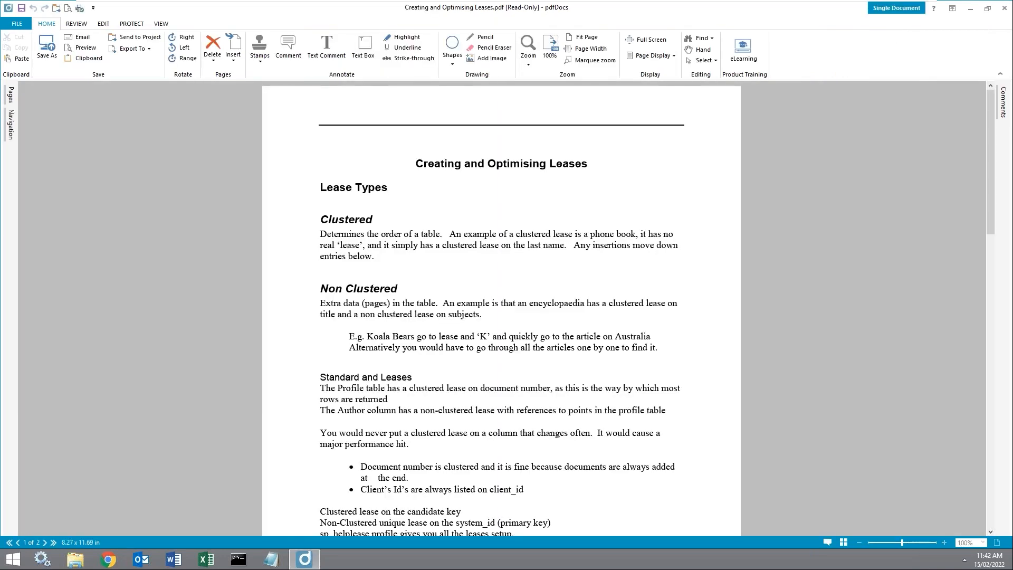
Step: Append the desktop letter PDF as page 3, then drag it to the front of the document
click(12, 100)
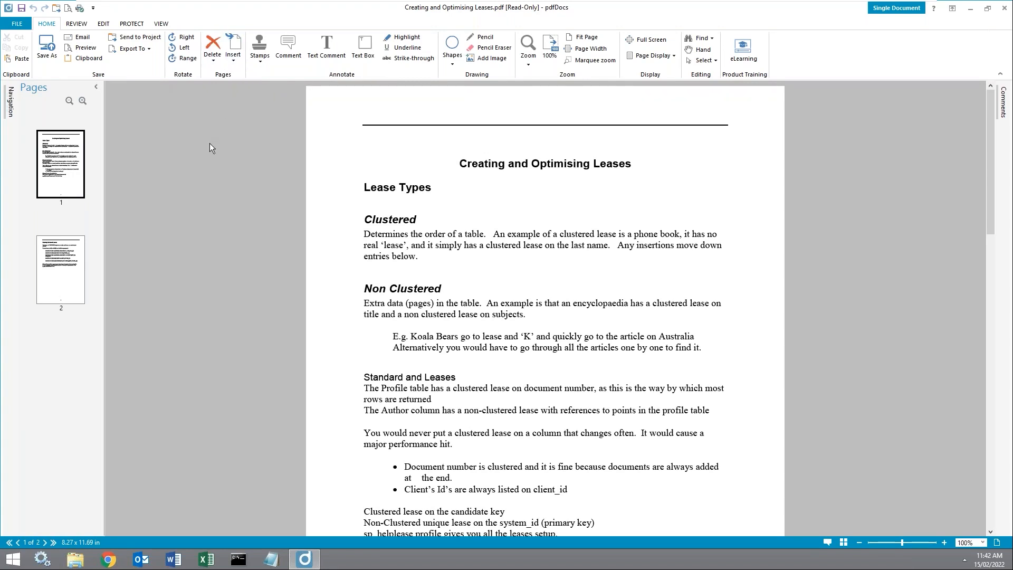
key(super+Left)
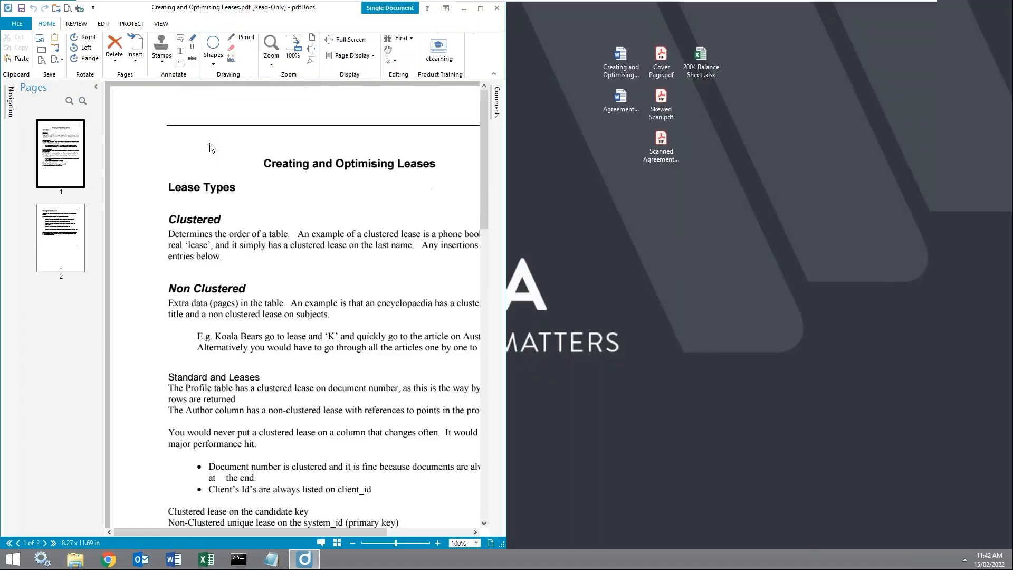
drag(661, 58, 77, 312)
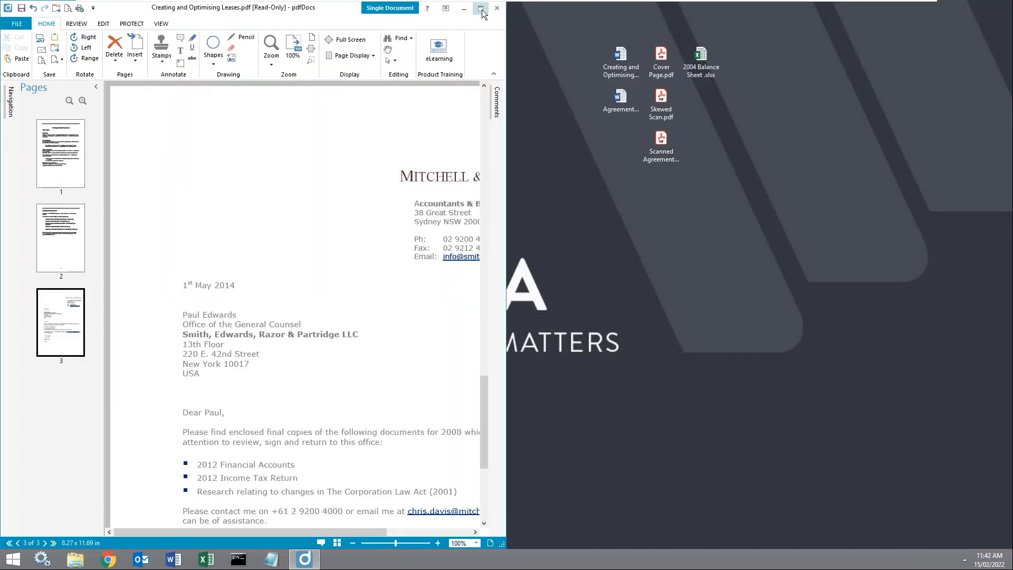
click(481, 8)
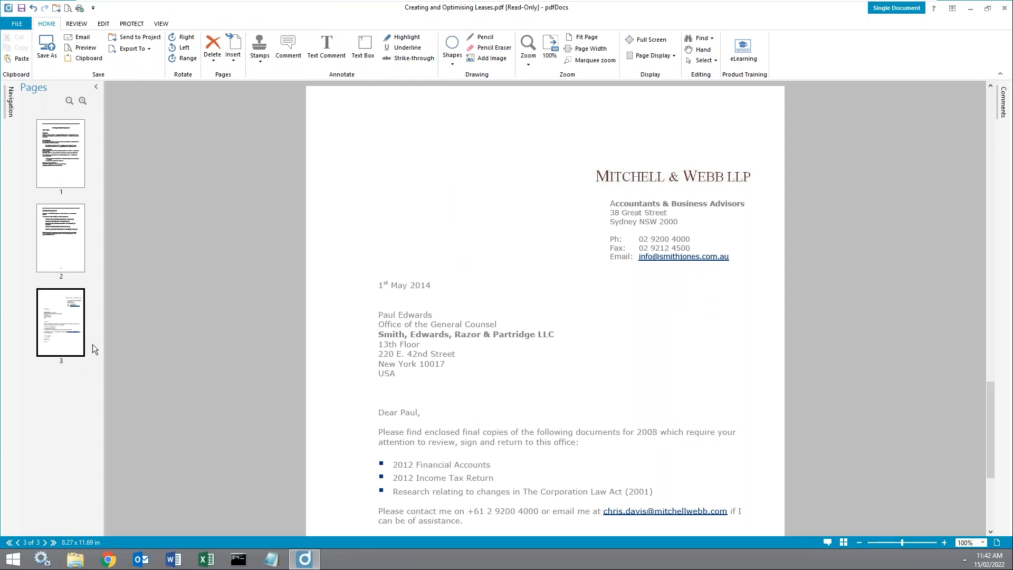
drag(89, 338, 51, 118)
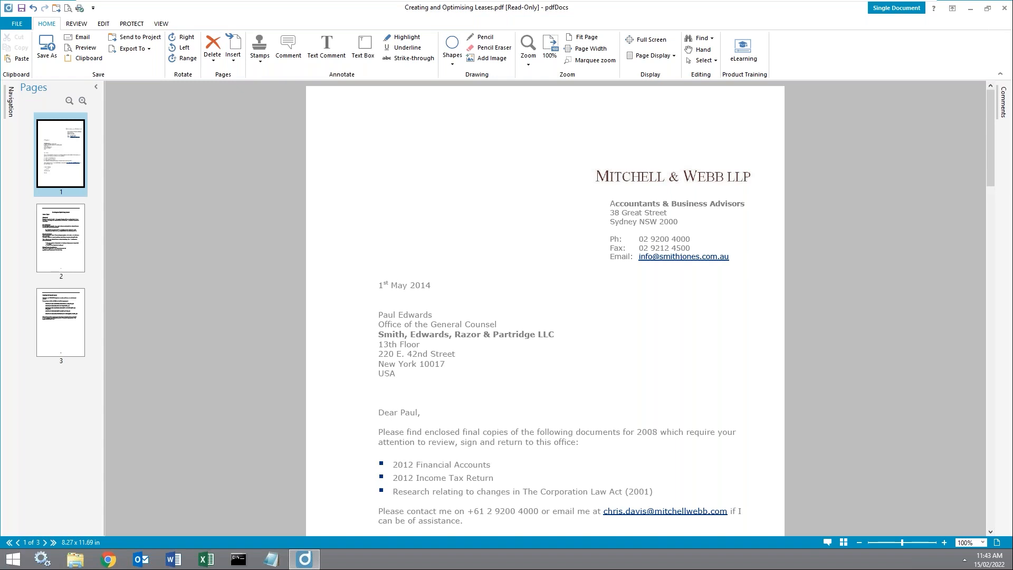
click(139, 20)
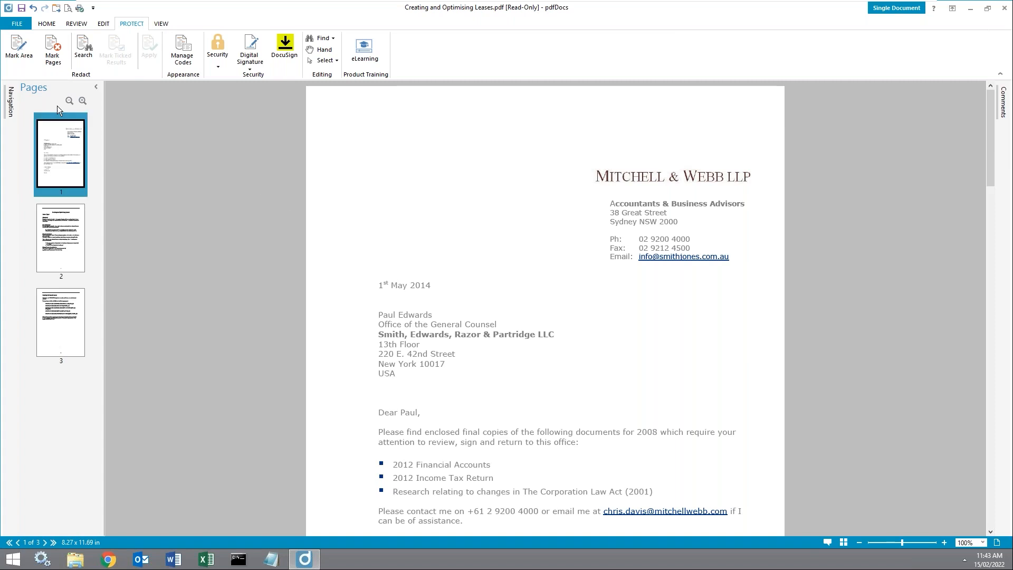
Step: On page 2, mark the Clustered paragraph for redaction and delete the extra Non Clustered mark
click(71, 258)
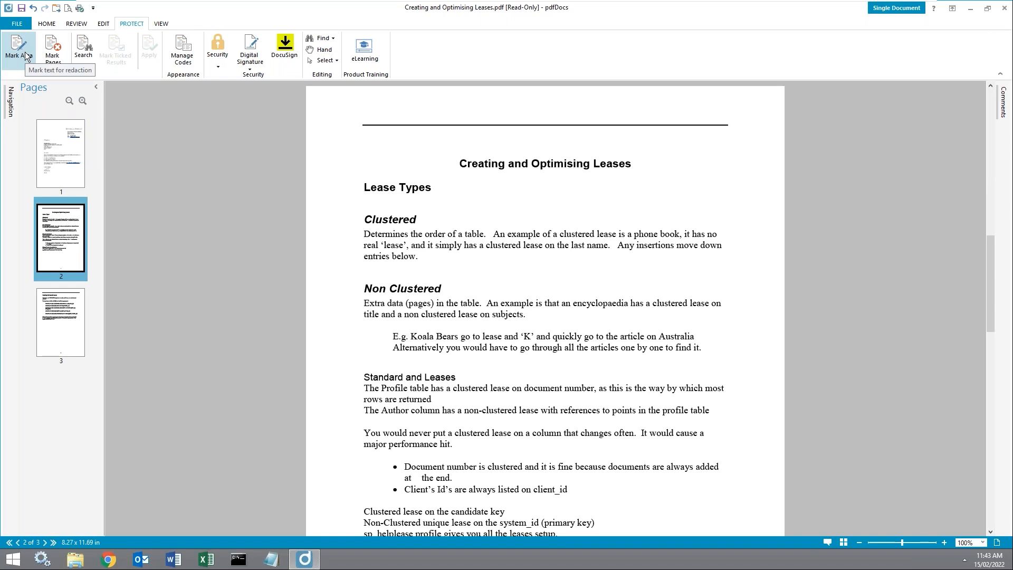
click(25, 56)
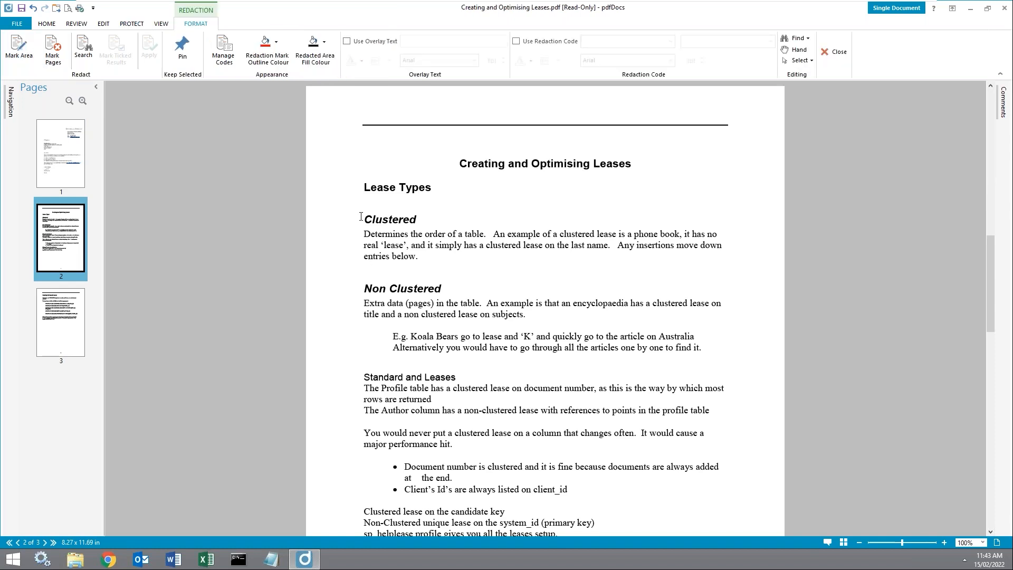
drag(332, 205, 764, 265)
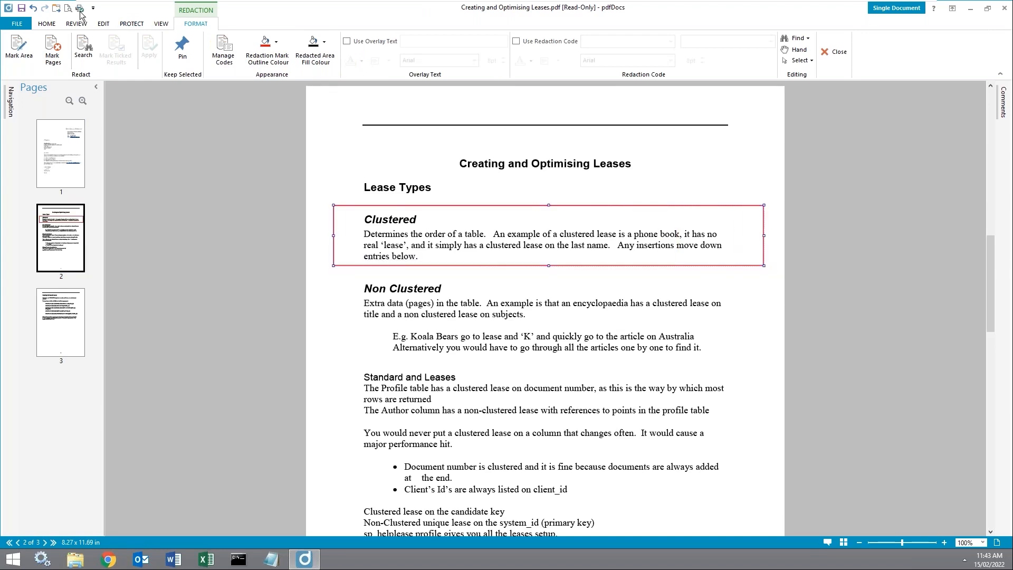
click(20, 59)
drag(336, 276, 767, 359)
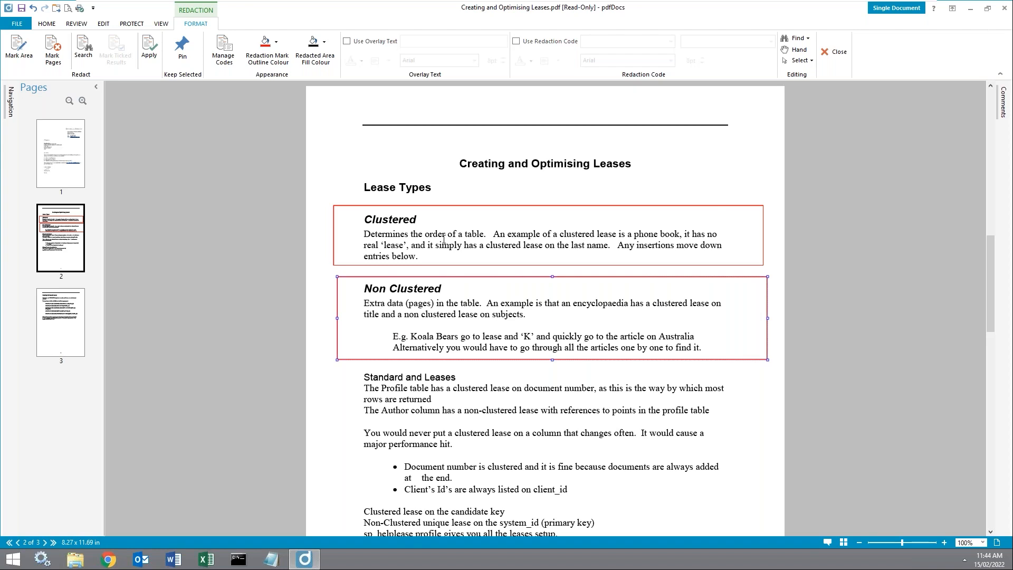
right_click(517, 339)
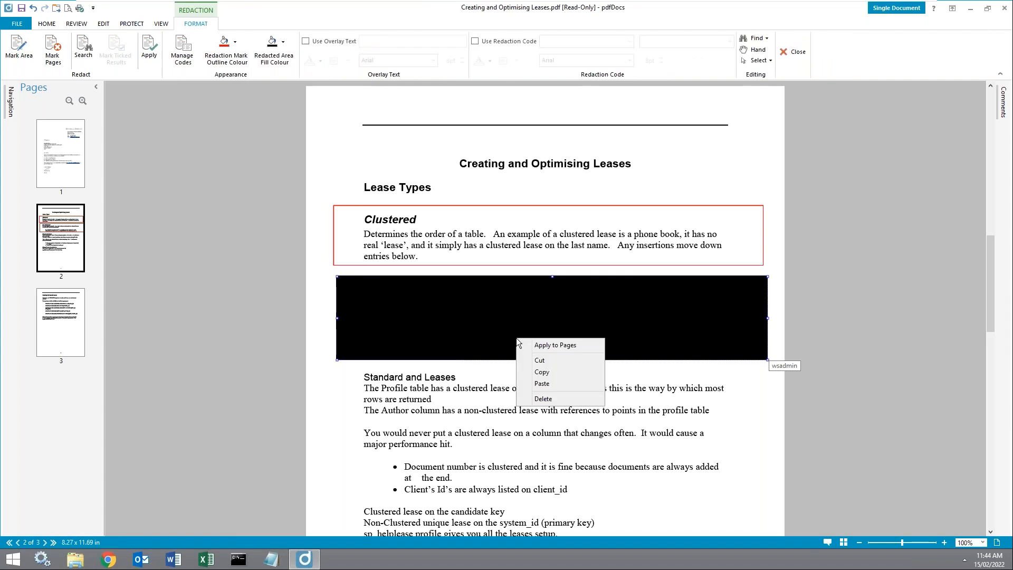
click(543, 399)
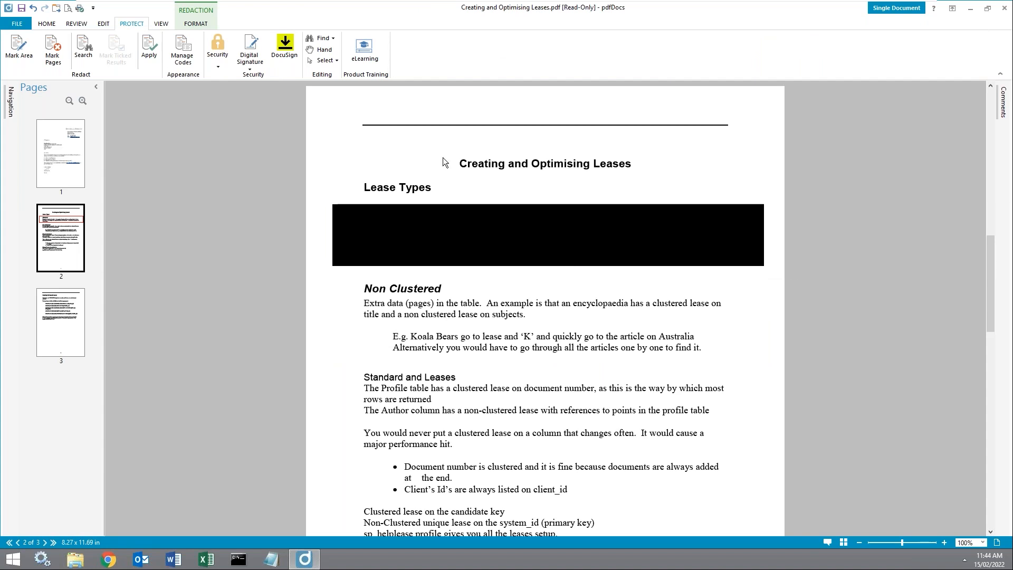
Step: Apply the redaction permanently and preview the document in Acrobat Reader
click(150, 47)
drag(529, 248, 287, 125)
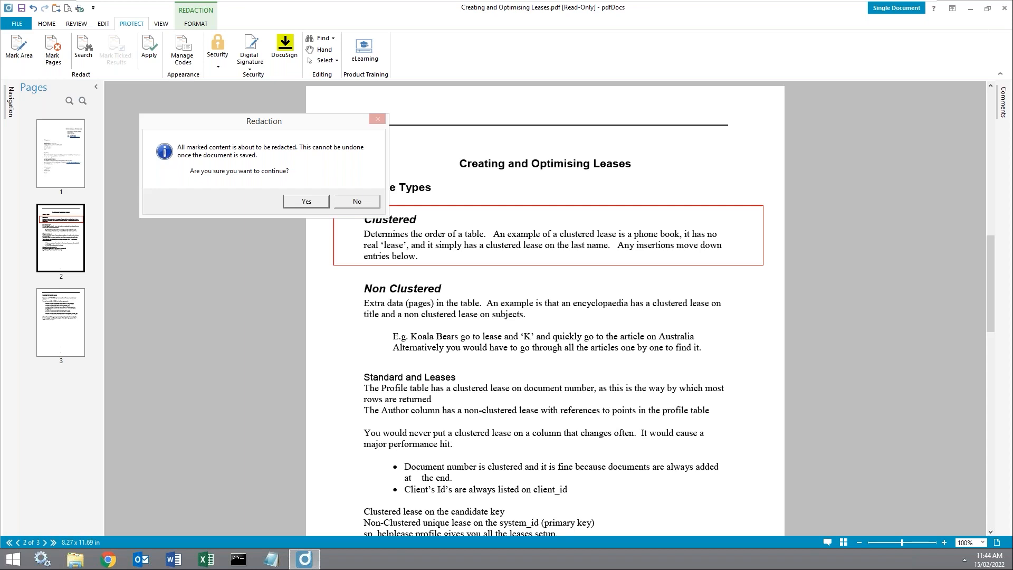
click(306, 201)
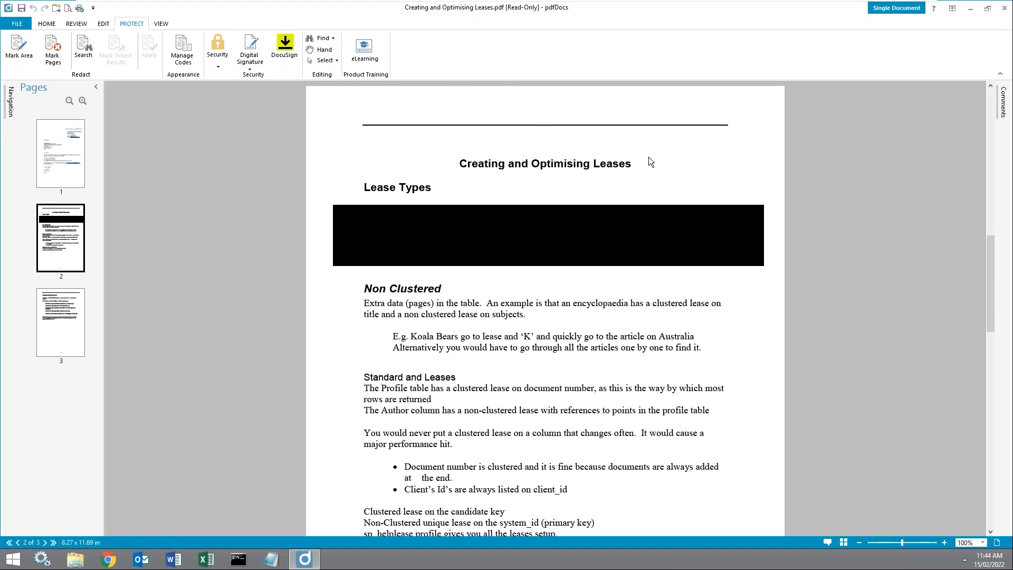
click(50, 24)
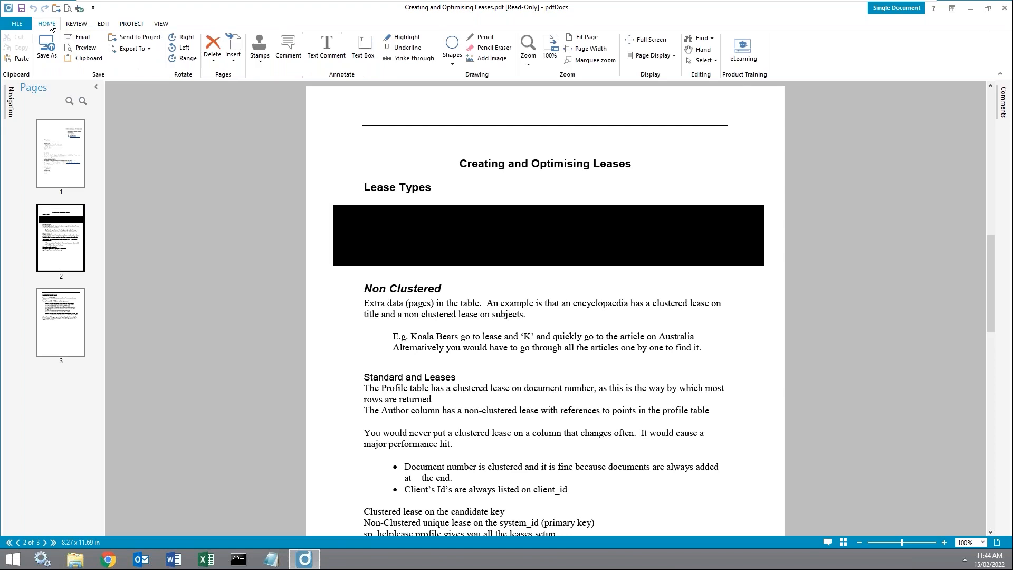
click(86, 48)
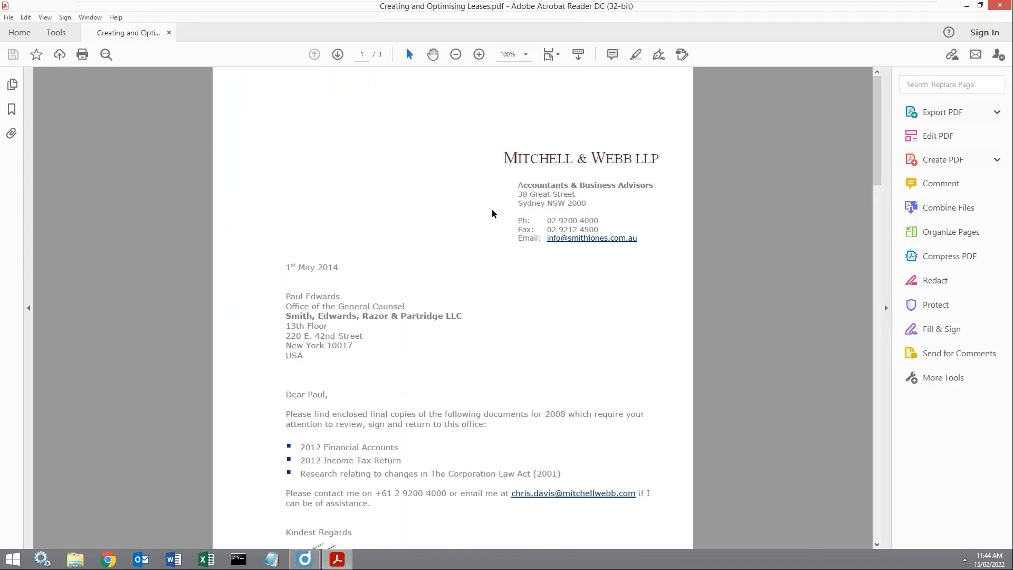
Step: Copy text spanning the blacked-out area and paste it into Notepad
scroll(493, 215, down, 10)
scroll(298, 263, down, 3)
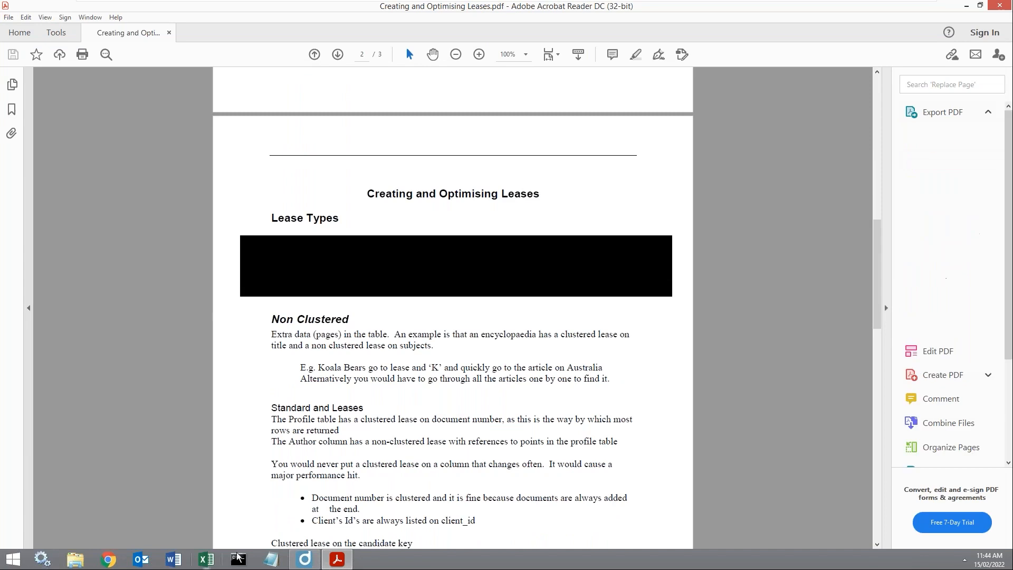
click(304, 559)
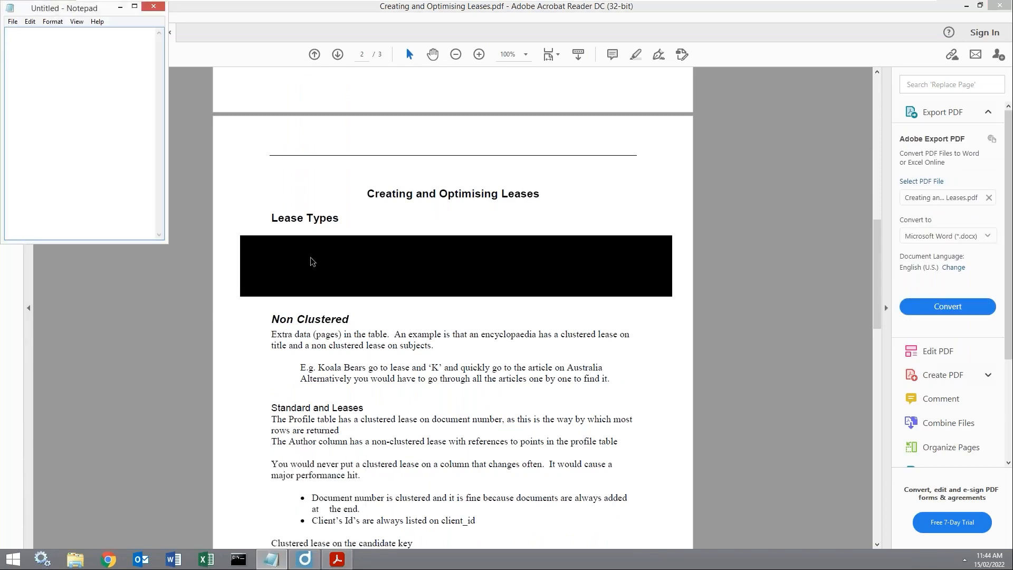
drag(272, 218, 438, 346)
key(ctrl+c)
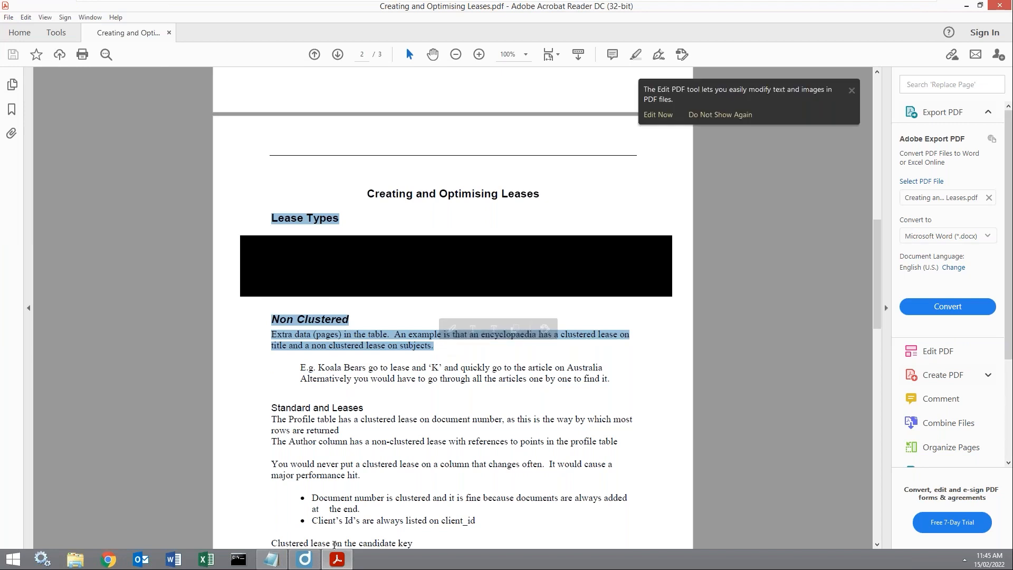
click(273, 561)
key(ctrl+v)
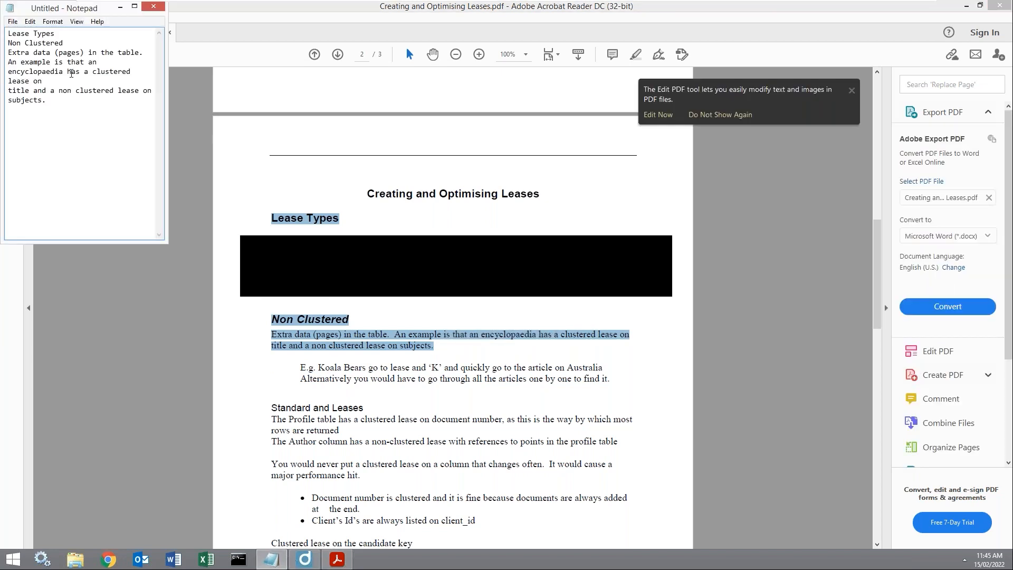
Step: Add a line break after 'Lease Types', then close Notepad with Don't Save
click(64, 33)
key(Return)
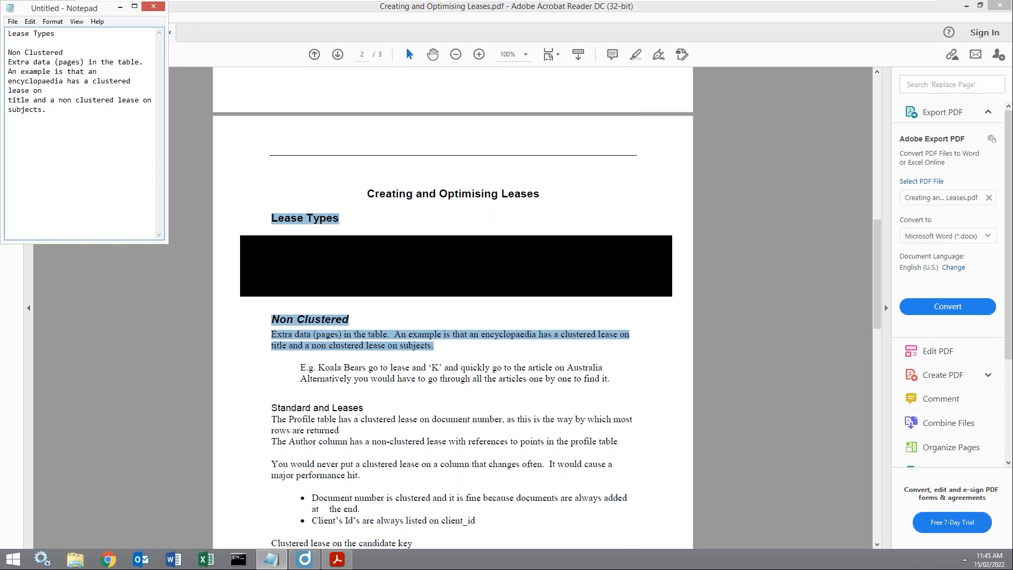
click(153, 6)
click(526, 280)
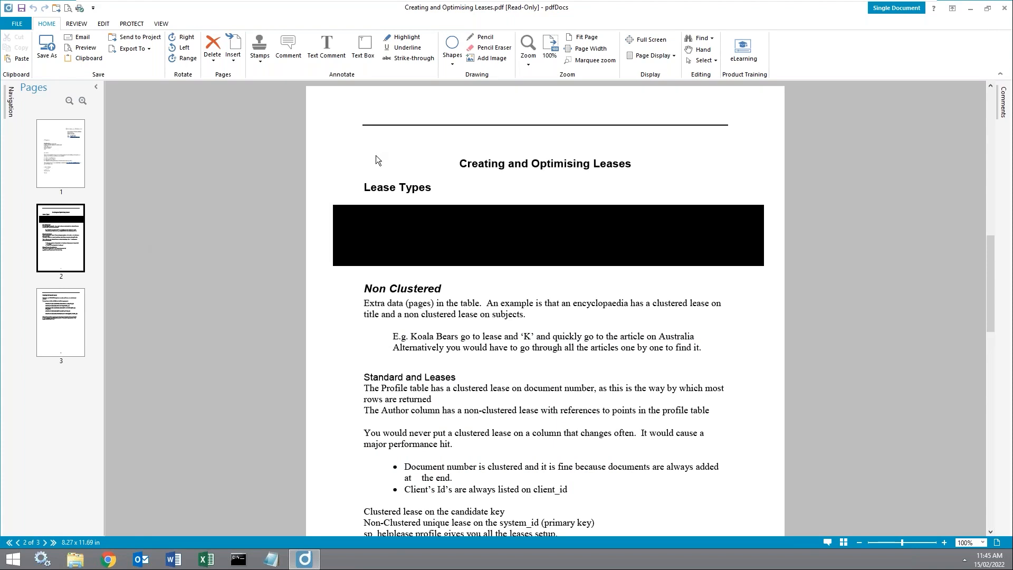
Step: Run a redaction text search for 'Leases' and step through the matches
click(131, 23)
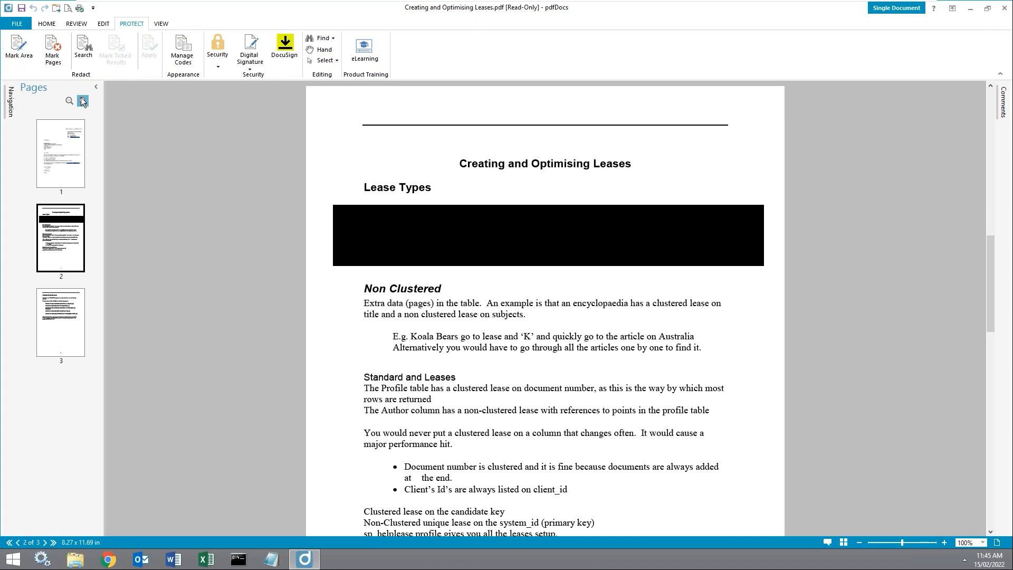
click(83, 49)
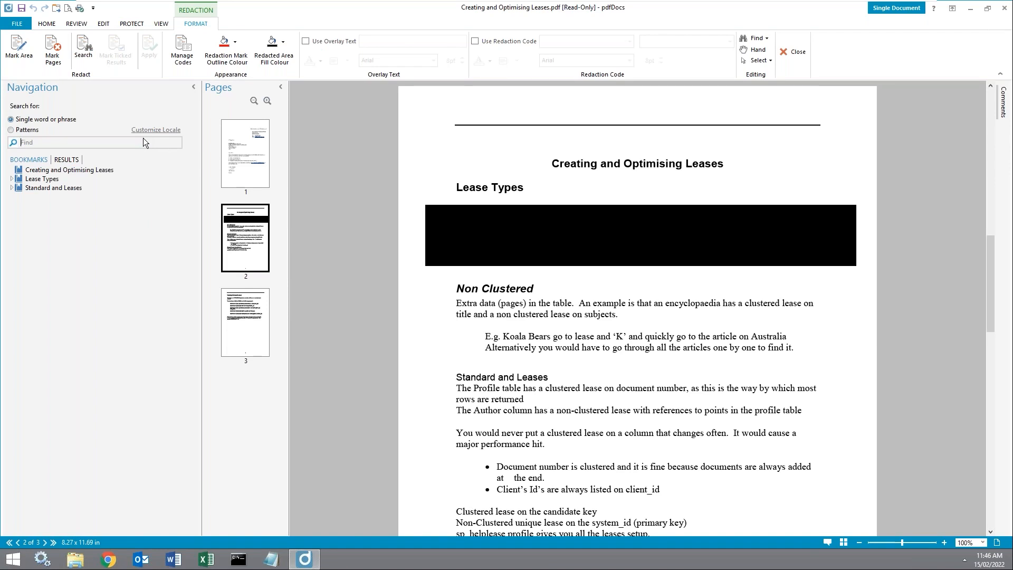
text(Leases)
key(Return)
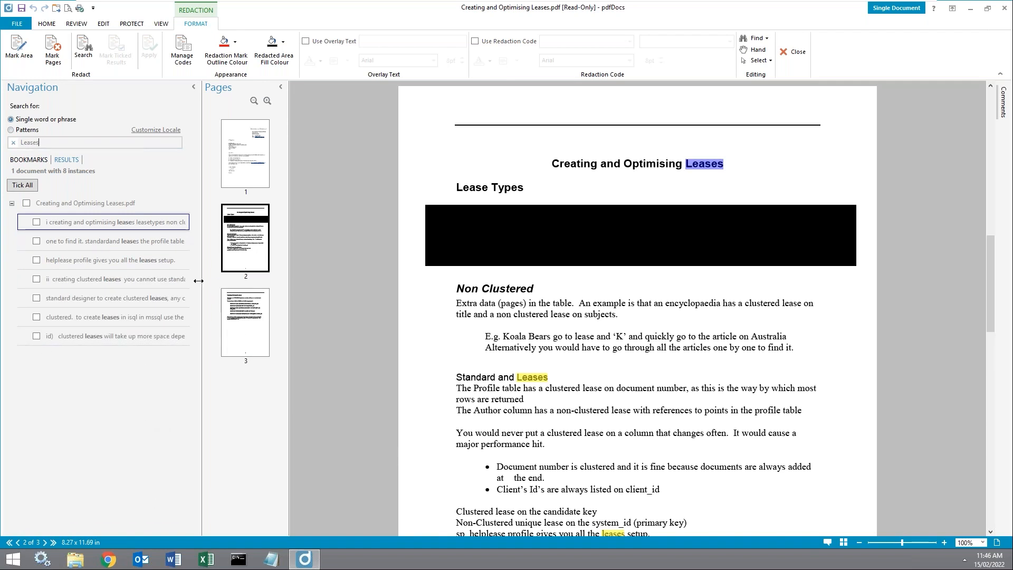
click(60, 245)
click(75, 277)
click(84, 299)
click(93, 317)
click(95, 335)
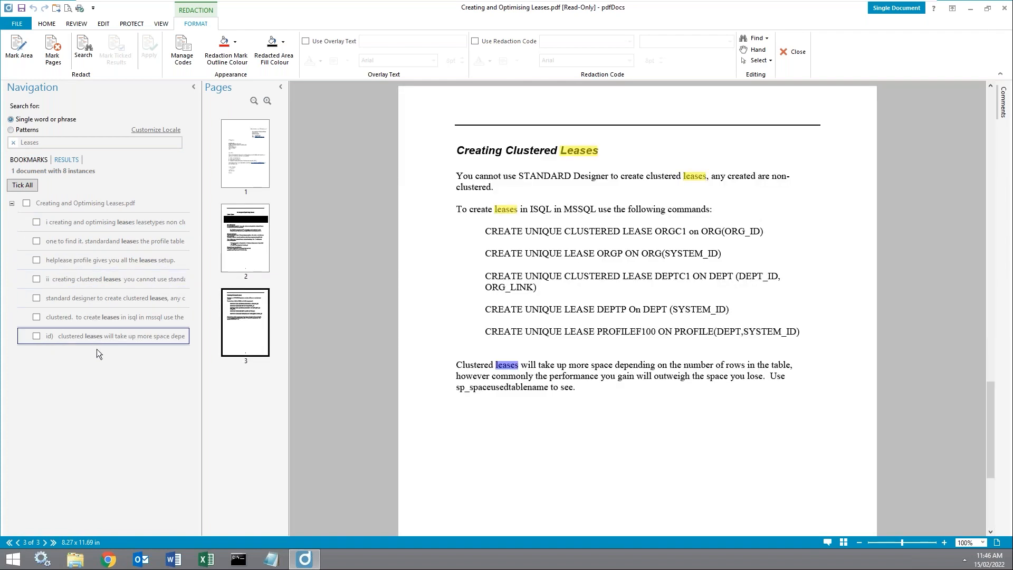
Step: Mark the first three 'Leases' matches and apply the redaction permanently
click(37, 223)
click(36, 242)
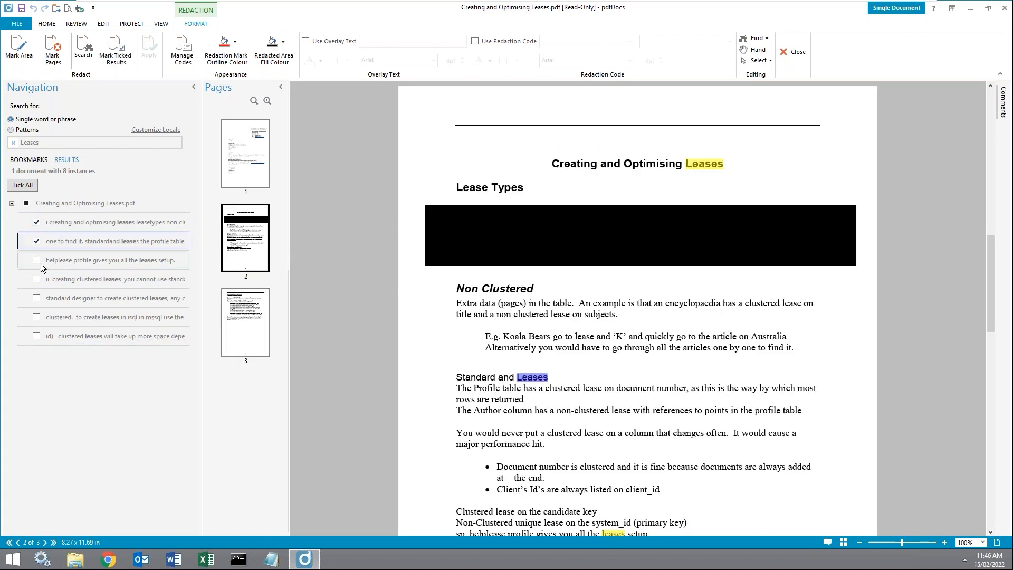
click(36, 259)
click(123, 58)
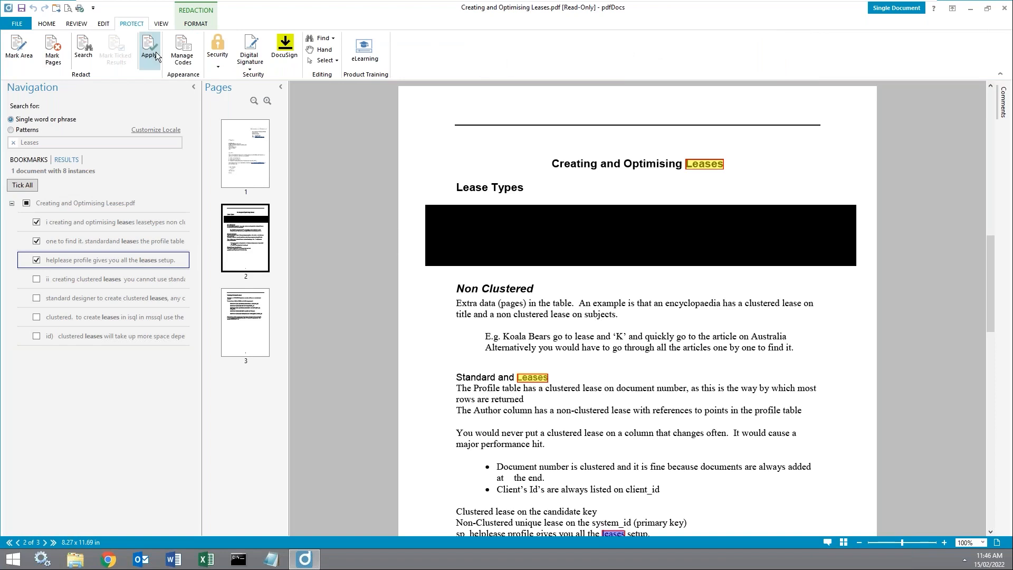
click(150, 50)
click(555, 329)
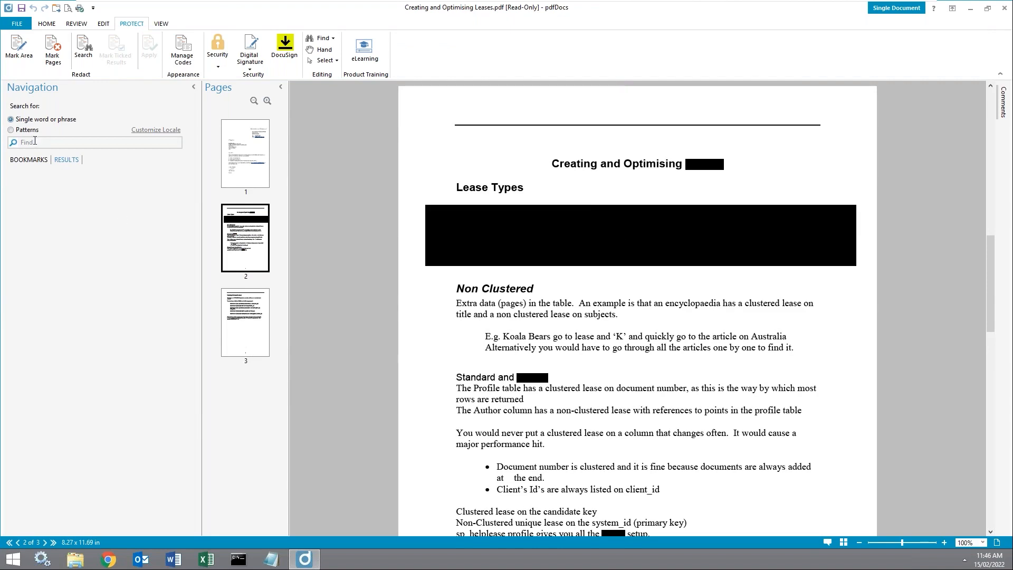
Step: Run a Patterns redaction search using the Email Addresses pattern
click(30, 129)
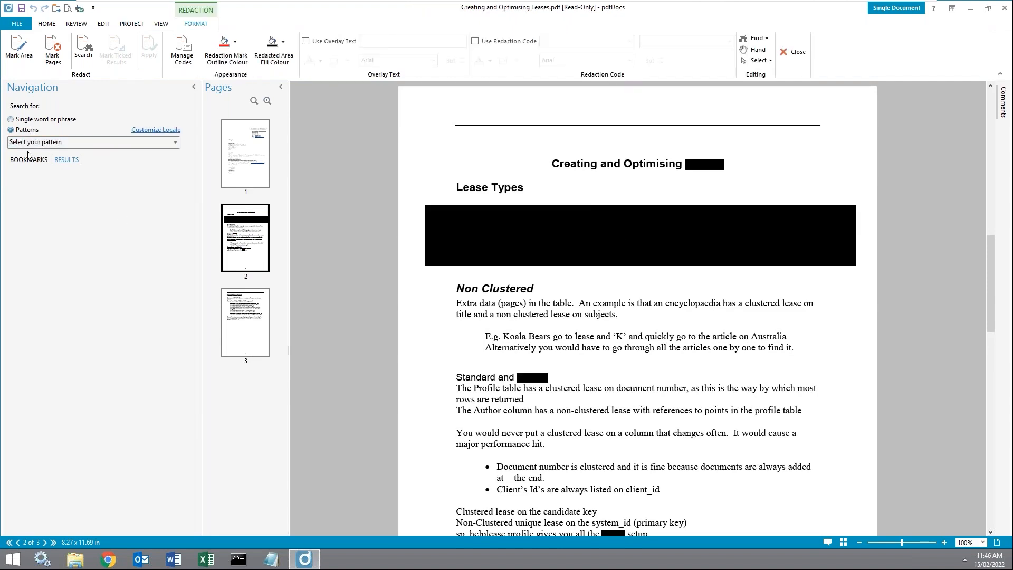
click(117, 144)
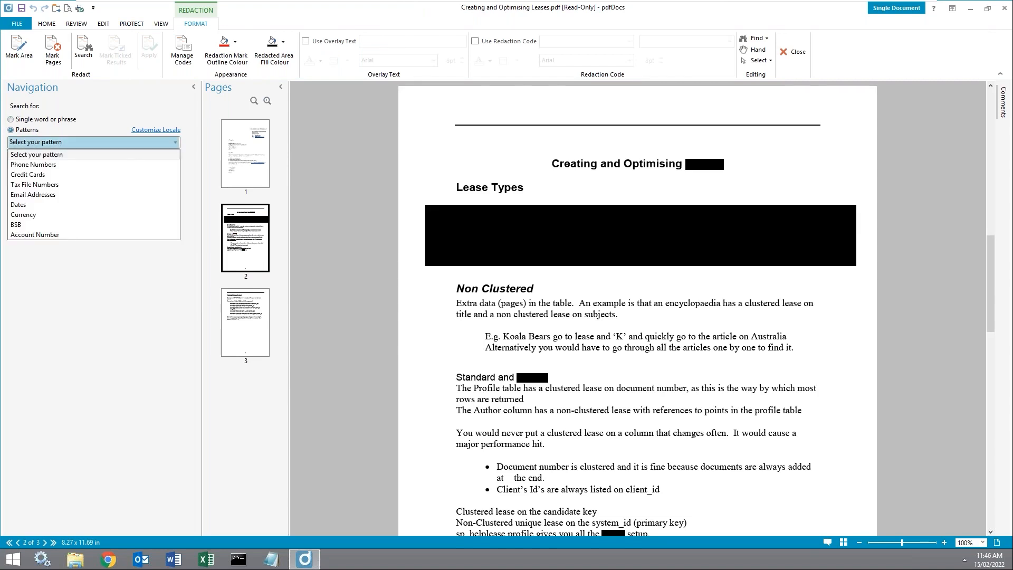
mouse_move(128, 167)
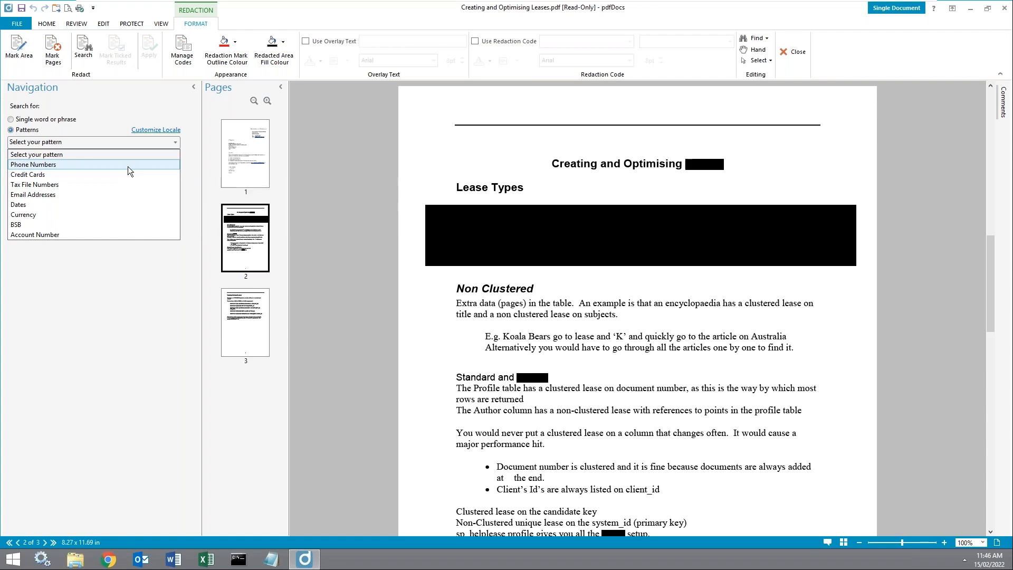
click(126, 193)
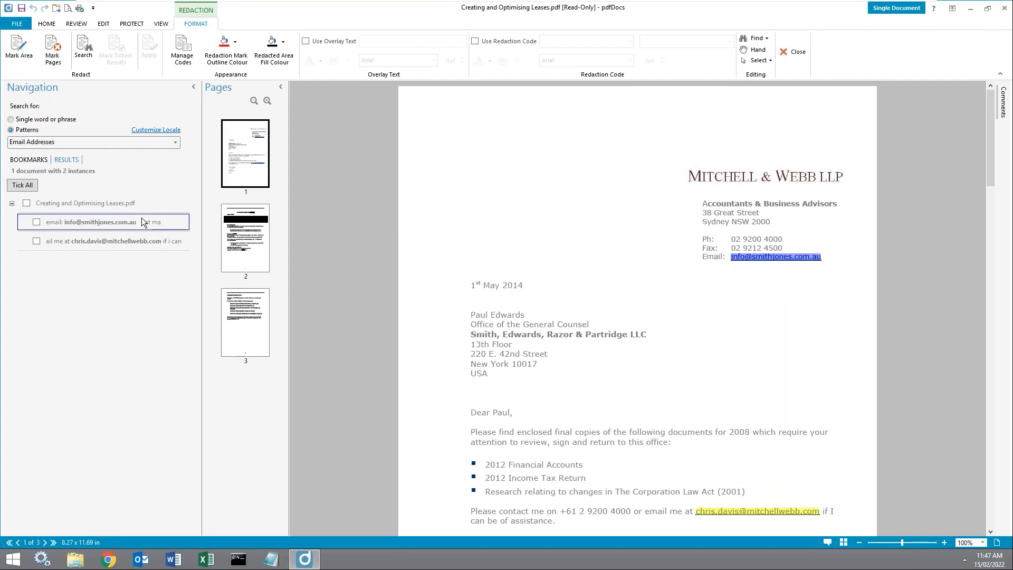
Step: Tick all the found email addresses for redaction
click(33, 188)
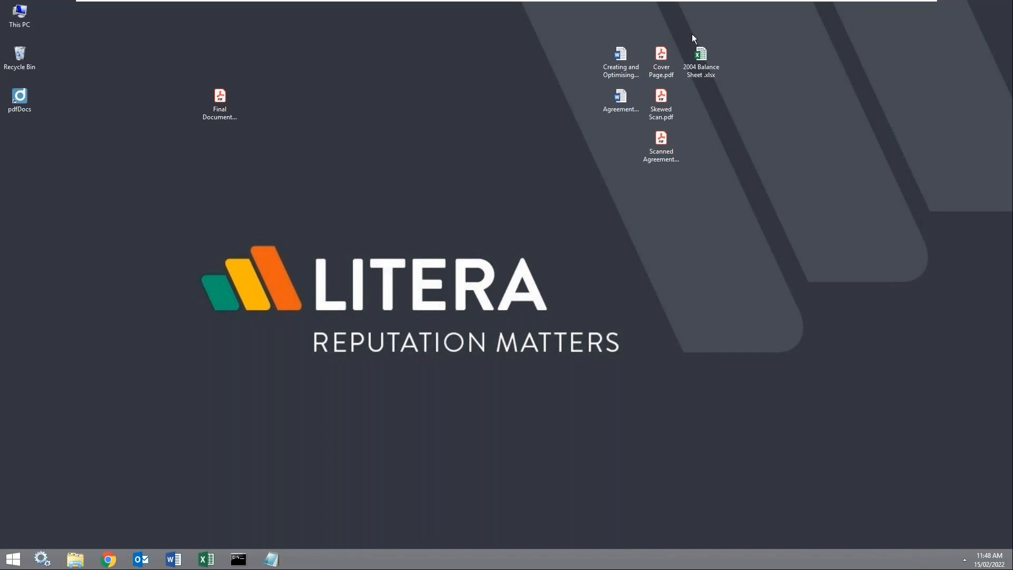
Step: Drop Skewed Scan.pdf onto the pdfDocs shortcut to open it
drag(669, 103, 23, 100)
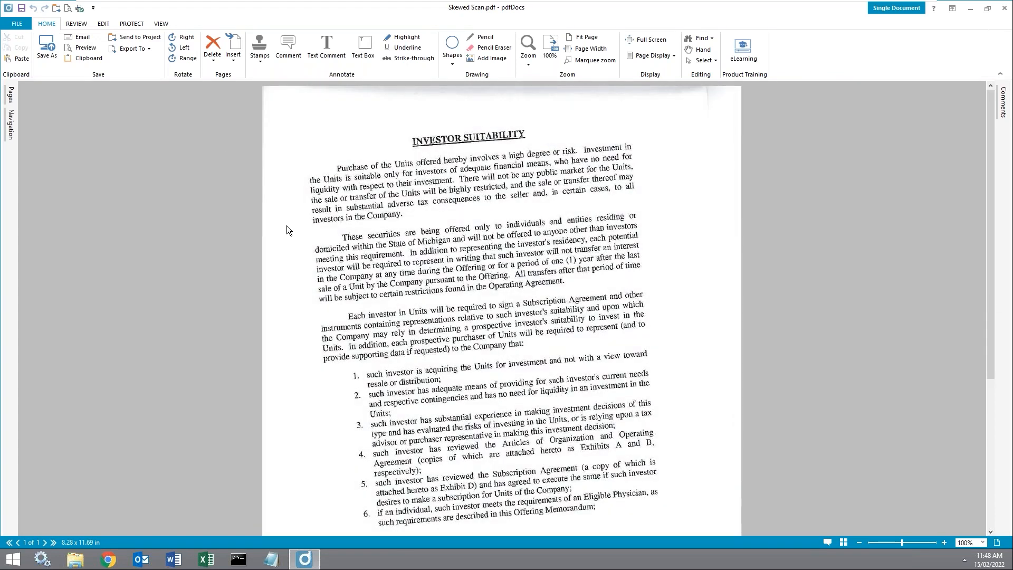
Step: Search the unrecognised scan for 'Investor', see no matches, then clear the Find box
click(11, 125)
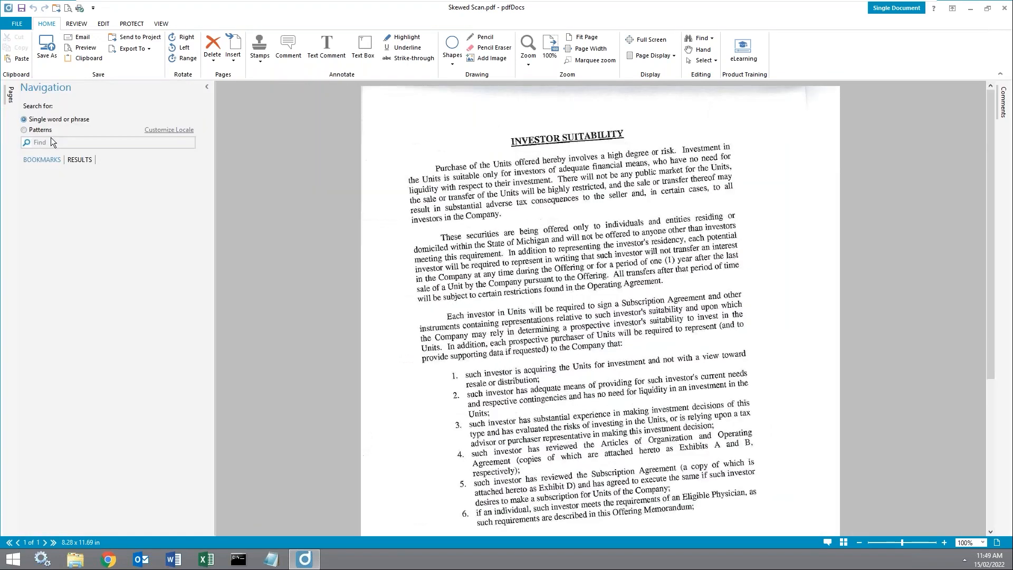
text(Incest)
key(BackSpace)
key(BackSpace)
key(BackSpace)
text(estor)
key(Return)
drag(68, 144, 1, 131)
key(BackSpace)
Step: Run OCR on all pages of Skewed Scan.pdf from the EDIT tab
click(85, 25)
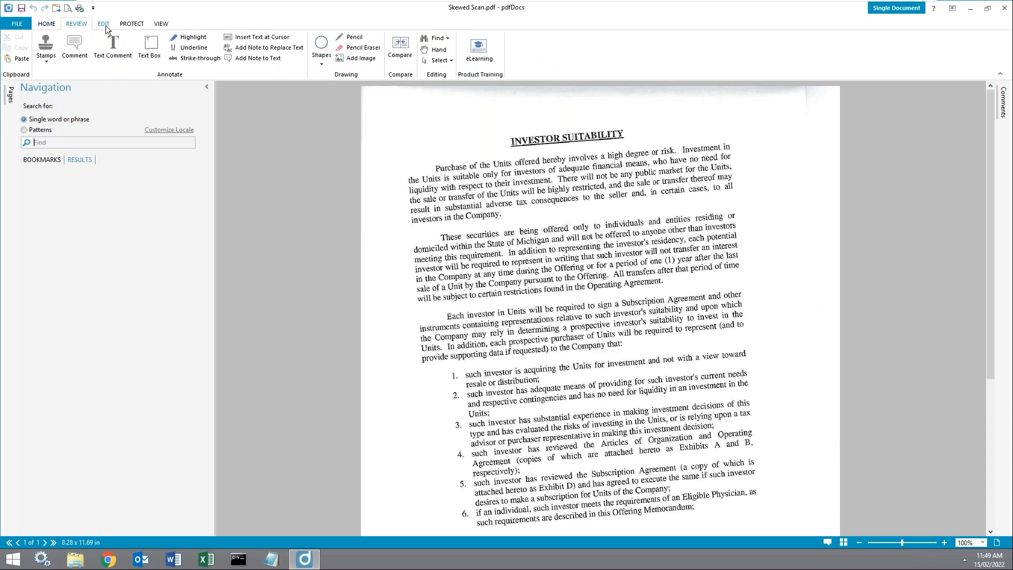
click(106, 24)
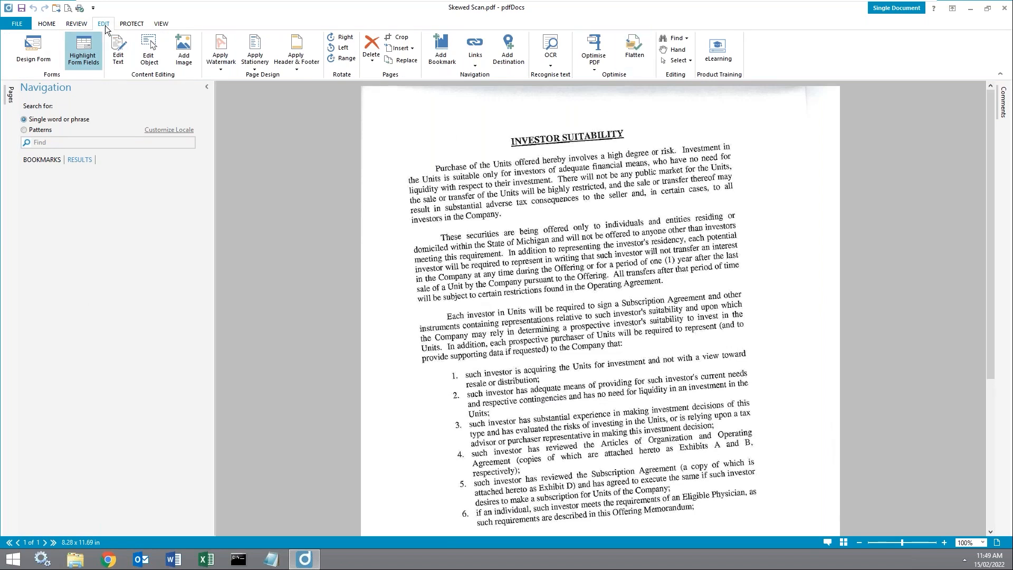
click(557, 66)
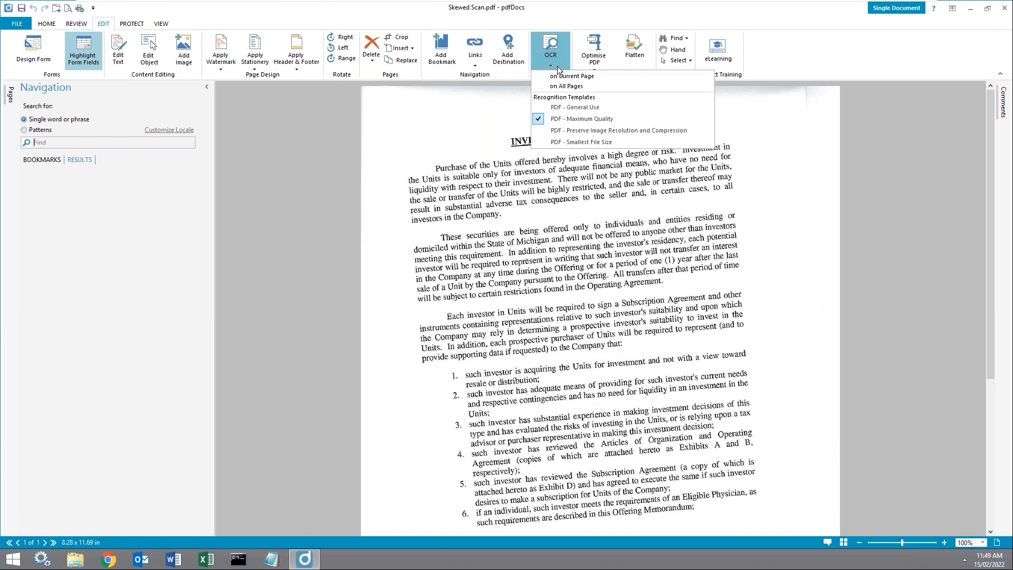
click(584, 85)
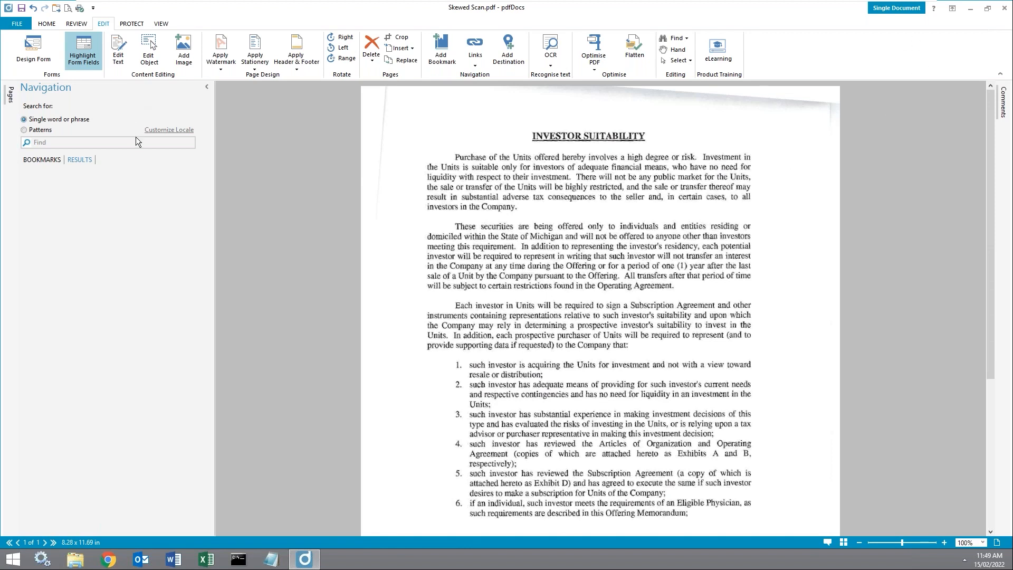
Step: Search the recognised scan for 'Investor' and step through the matches to the ninth
text(Investor)
key(Return)
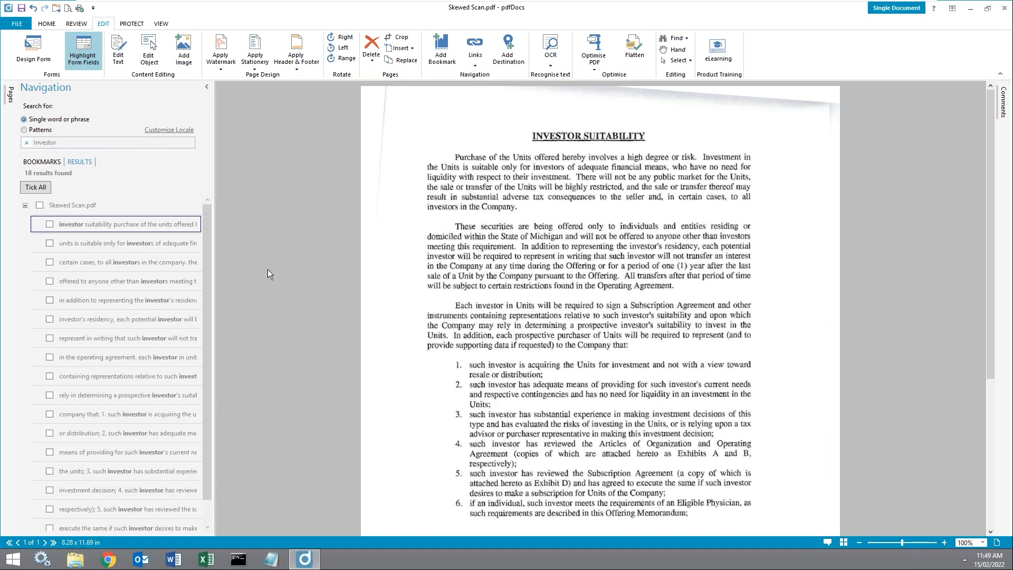
click(82, 240)
click(90, 261)
click(94, 278)
click(89, 297)
click(95, 317)
click(96, 336)
click(97, 355)
click(98, 371)
Step: Hide the search panel and select the heading word INVESTOR as real text
click(206, 86)
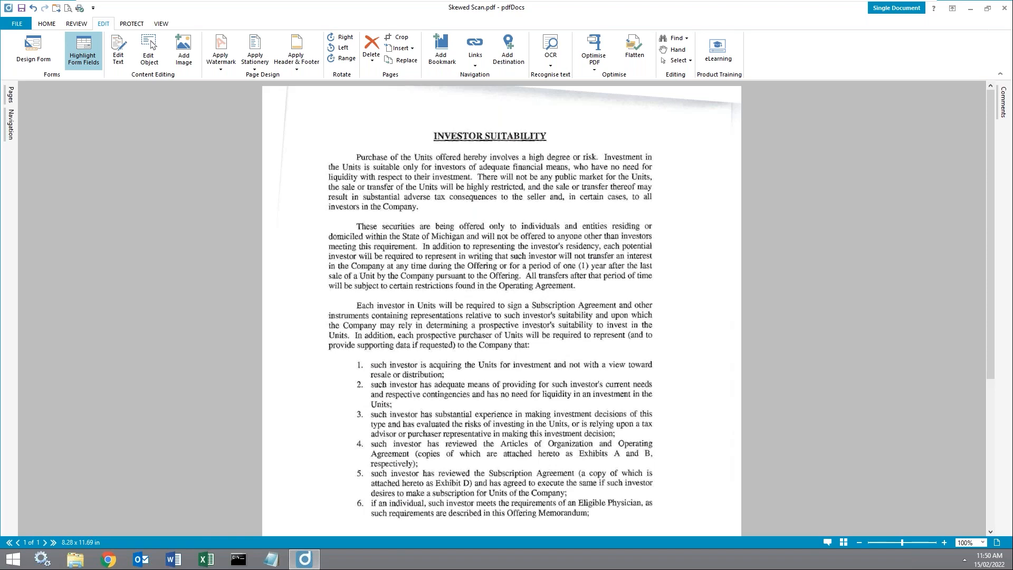
click(408, 196)
double_click(467, 138)
Step: Export the recognised scan to Microsoft Word as Skewed Scan.docx
click(71, 27)
click(52, 24)
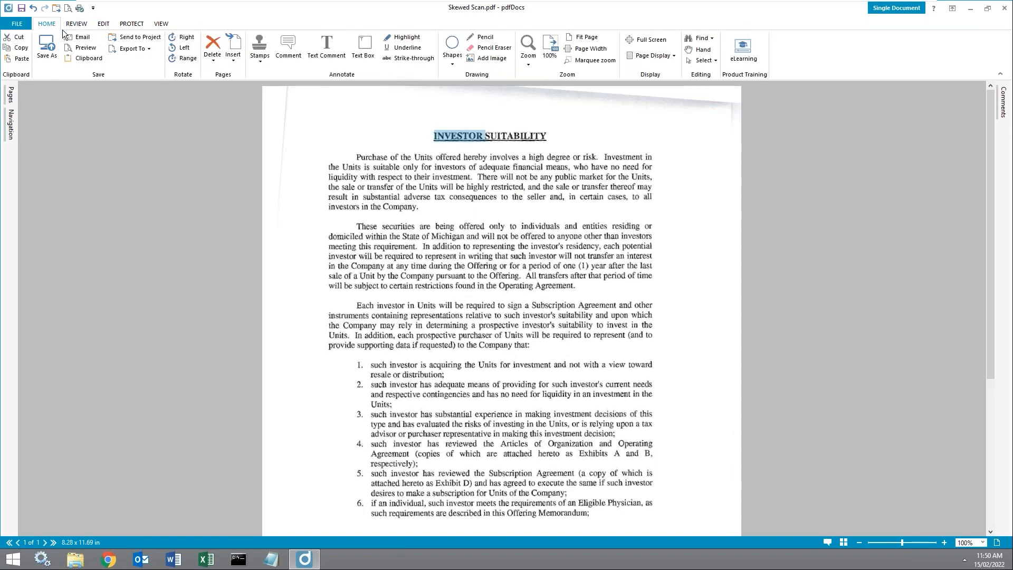
click(150, 48)
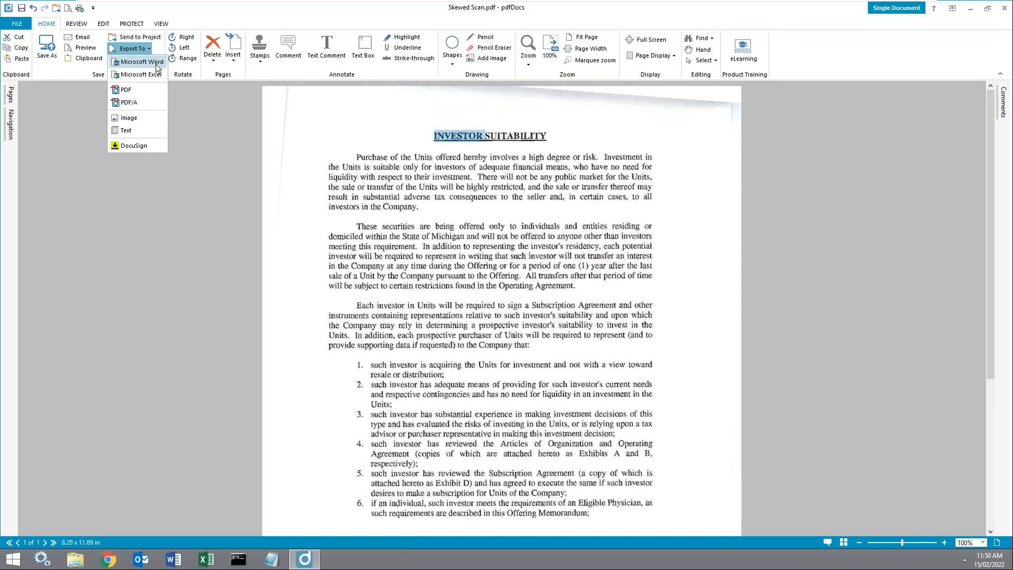
click(142, 62)
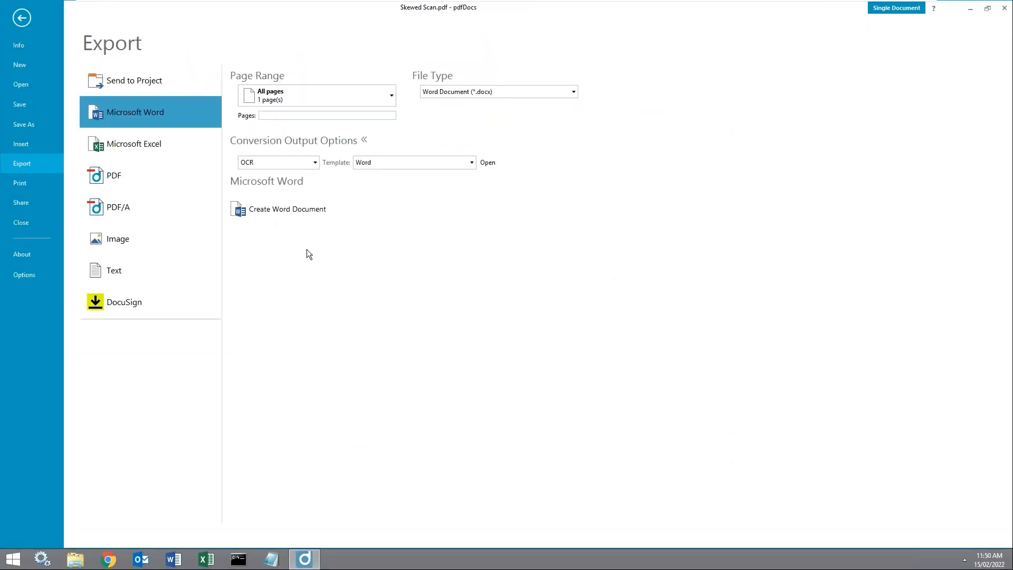
click(293, 215)
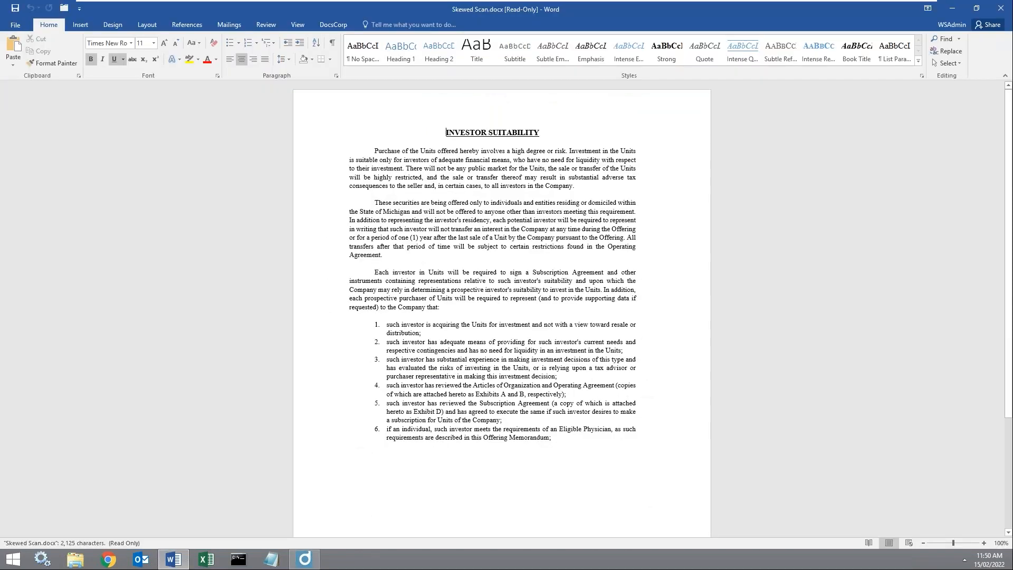
Step: Delete the first body paragraph and append 'Change the title' to the INVESTOR SUITABILITY heading
triple_click(466, 163)
key(Delete)
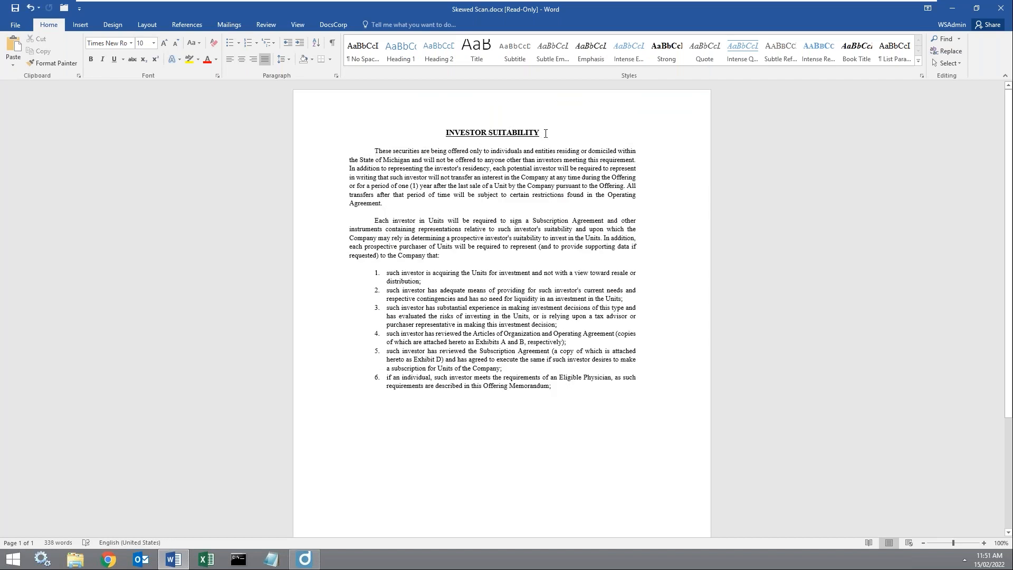
click(546, 133)
text(Change)
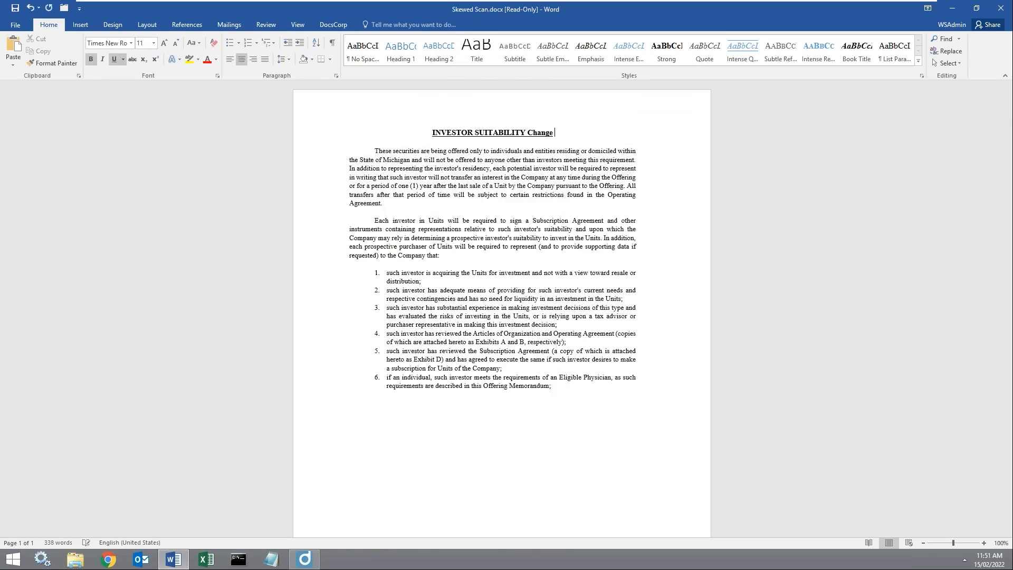
text( the title)
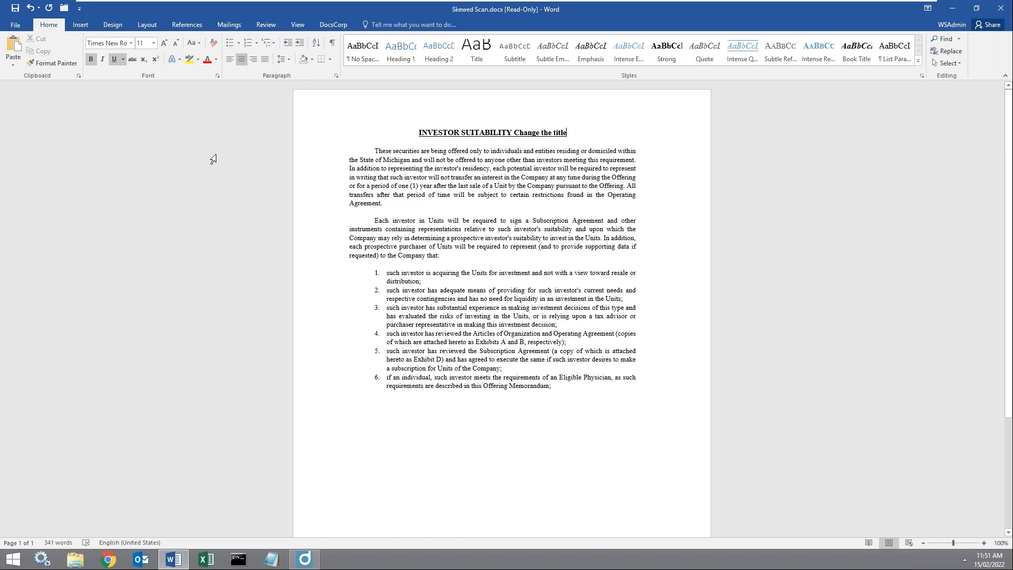
click(340, 27)
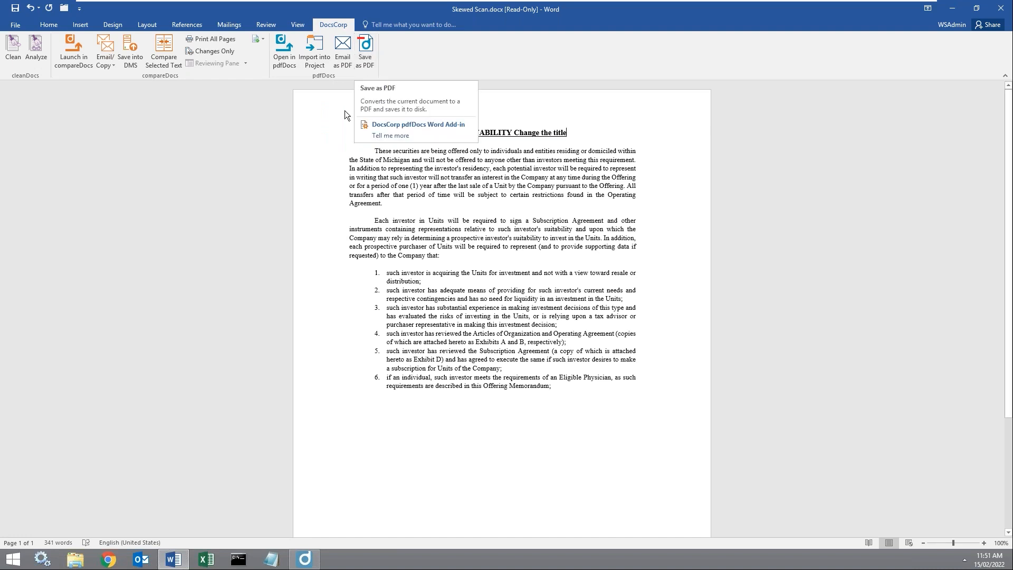
Step: Close Word at the save prompt, then close Skewed Scan.pdf in pdfDocs without saving
click(1007, 8)
click(506, 291)
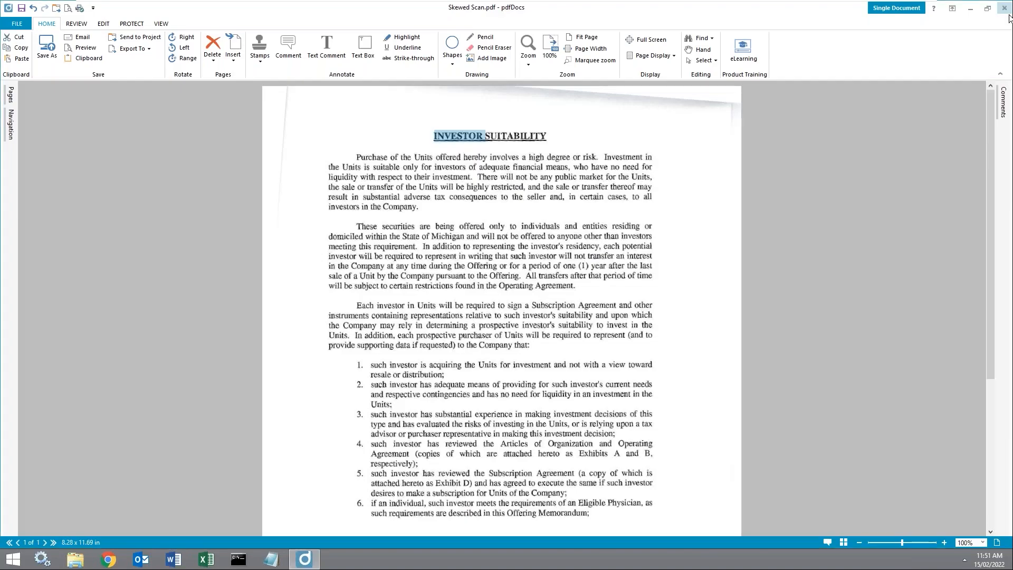
click(1007, 8)
click(537, 316)
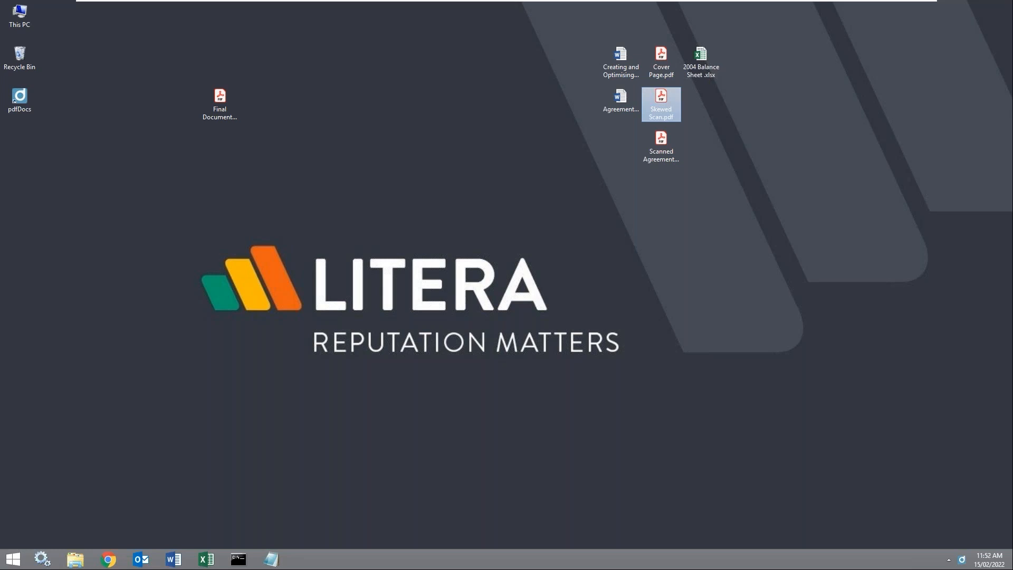
Step: Import the two Word files, Skewed Scan.pdf and Cover Page.pdf into a new pdfDocs project
drag(594, 39, 638, 103)
ctrl+click(650, 105)
ctrl+click(656, 77)
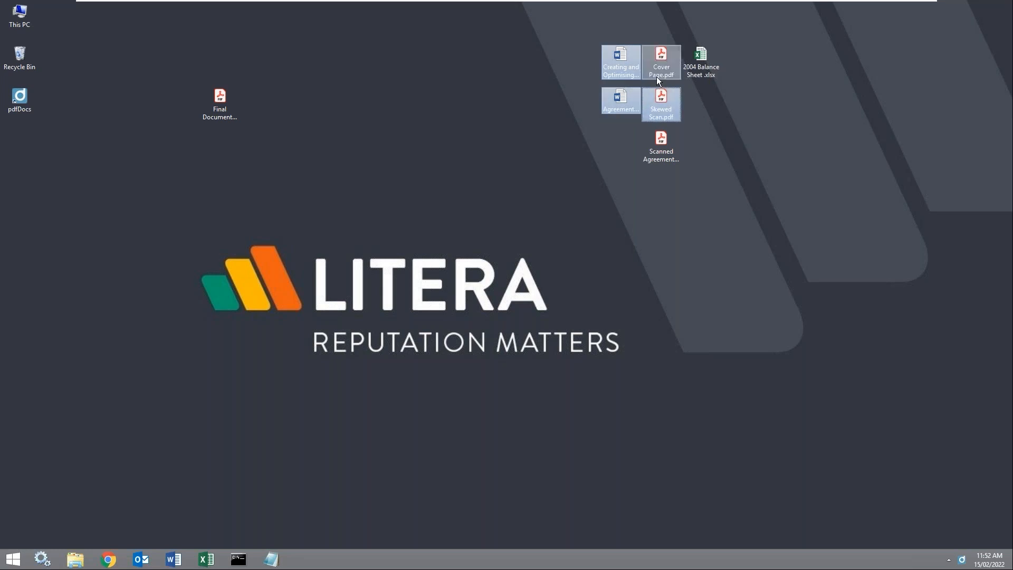
right_click(657, 78)
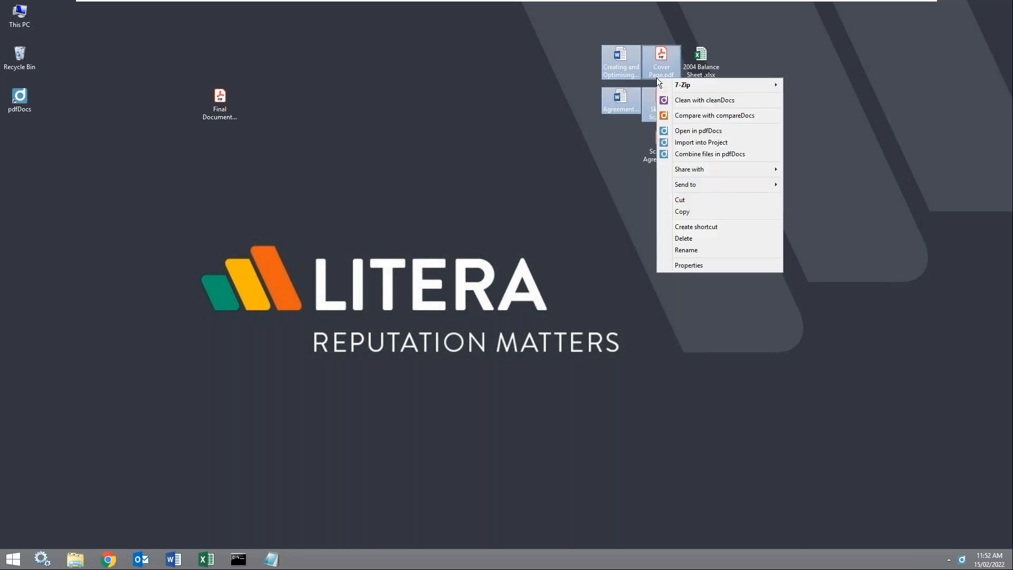
click(703, 148)
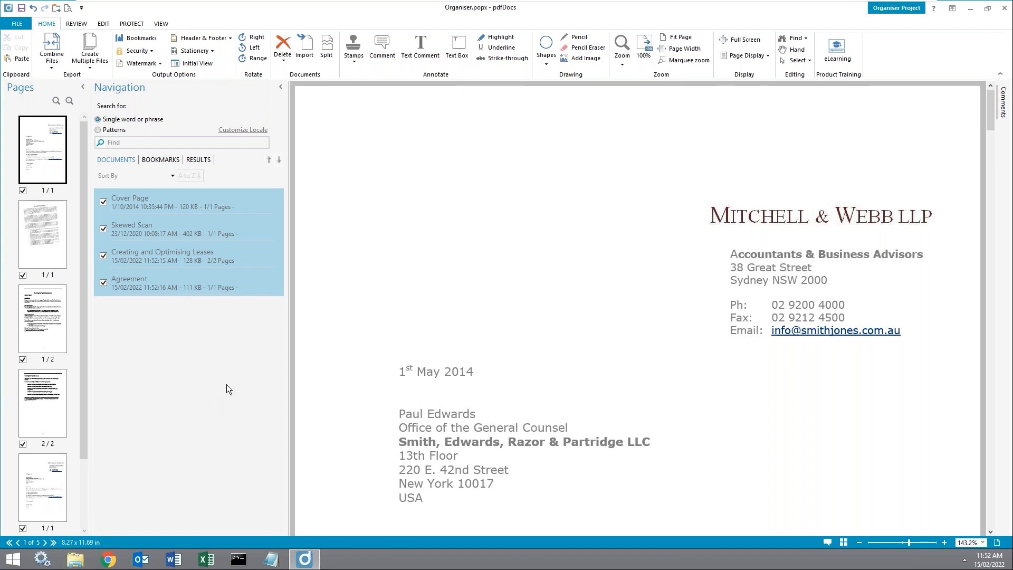
Step: Snap the organiser beside the desktop and drag the Agreement file into its documents
click(211, 363)
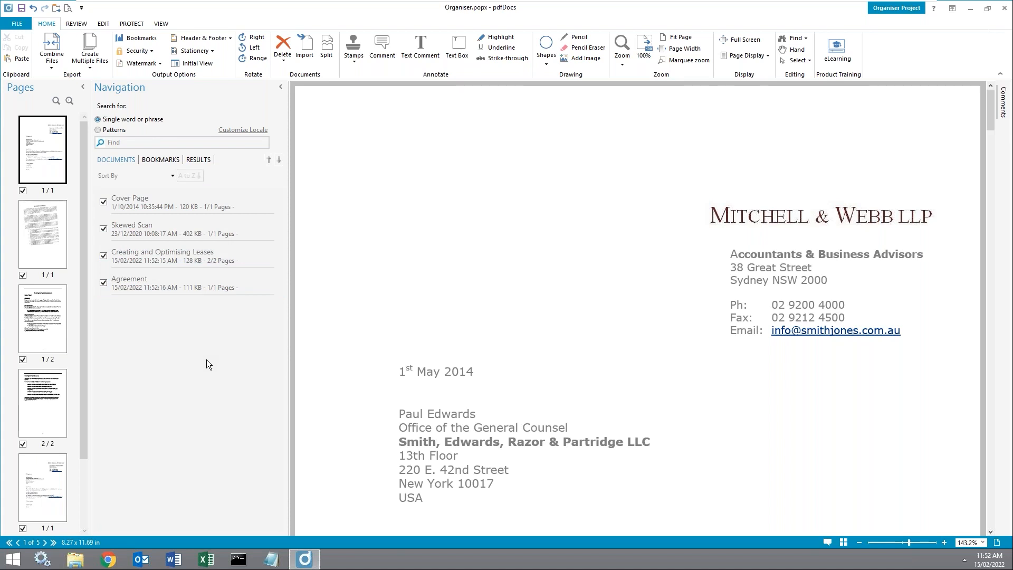
key(super+Left)
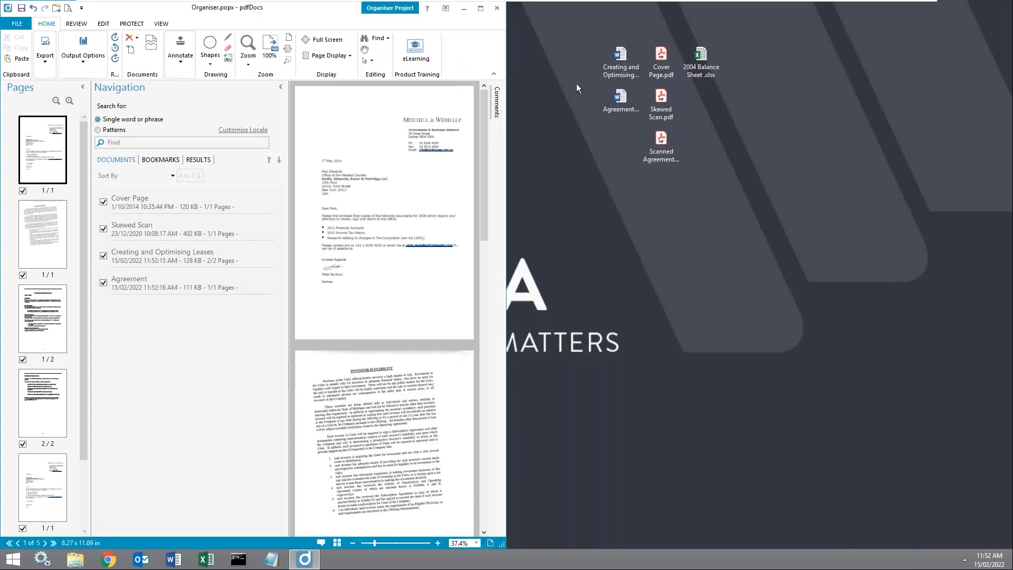
drag(620, 101, 195, 340)
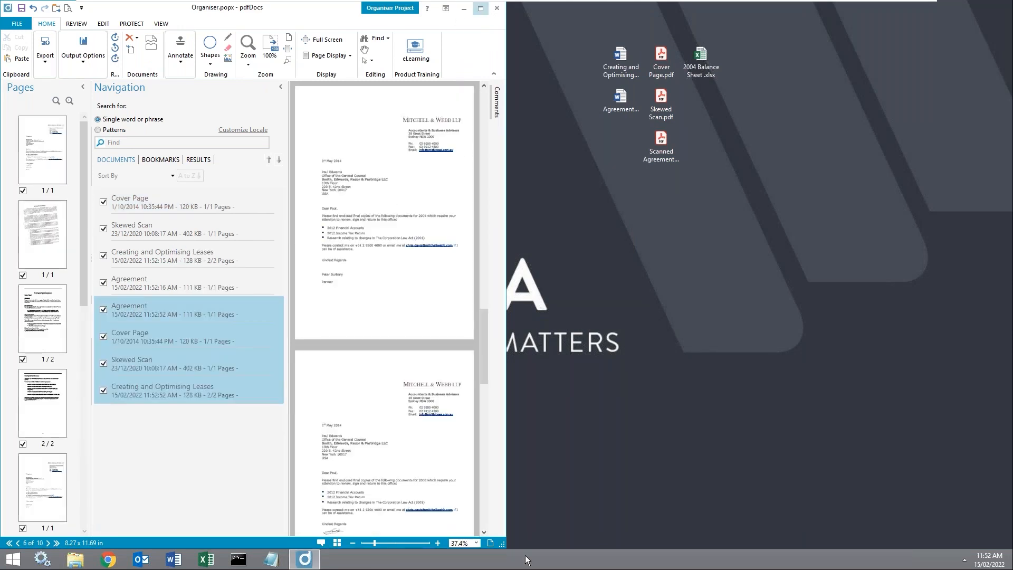
Step: Maximise the organiser, move the last Leases document to fifth, and place page 3 between pages 1 and 2
click(480, 9)
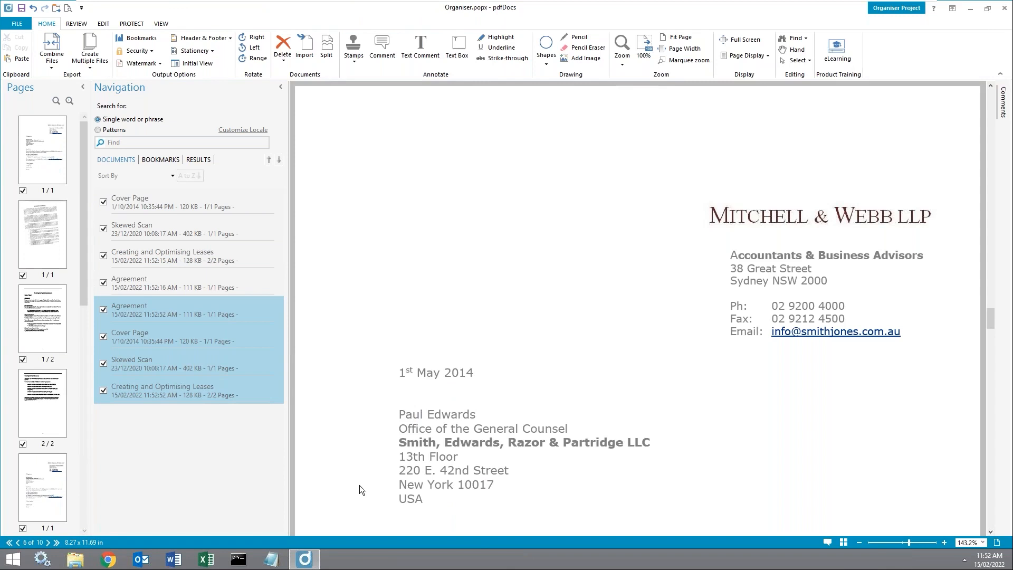
click(369, 315)
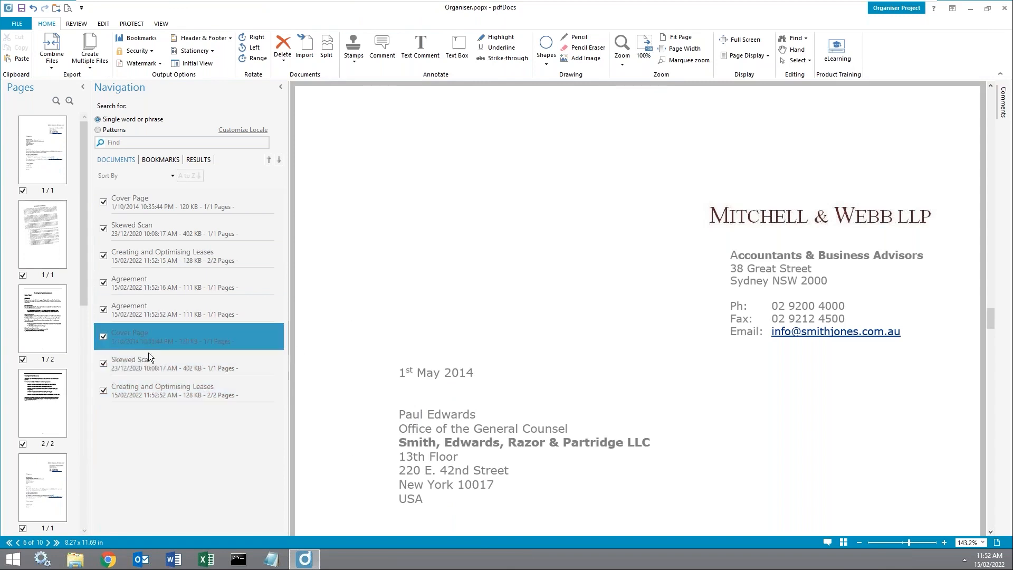
drag(151, 390, 201, 370)
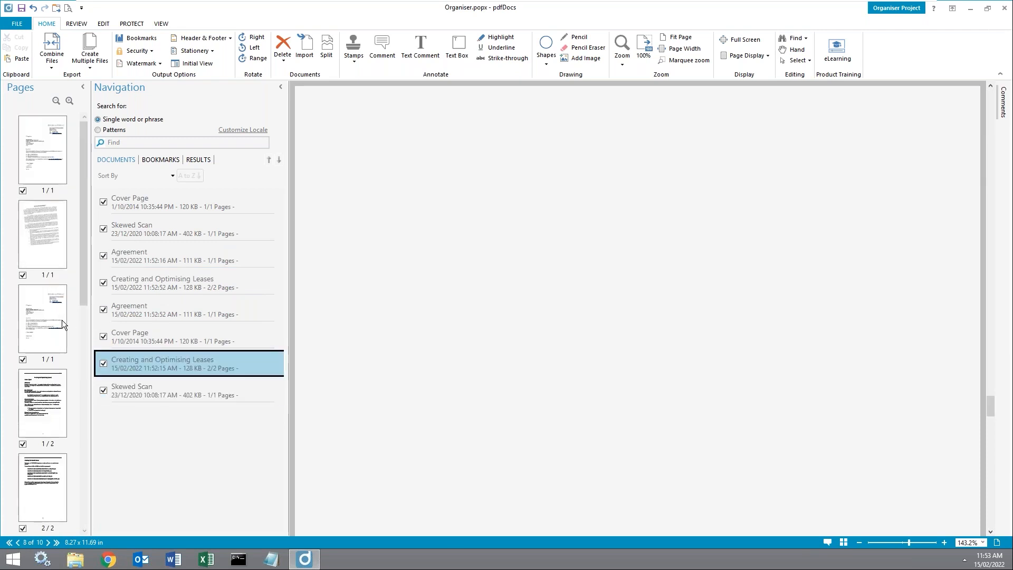
drag(55, 323, 53, 199)
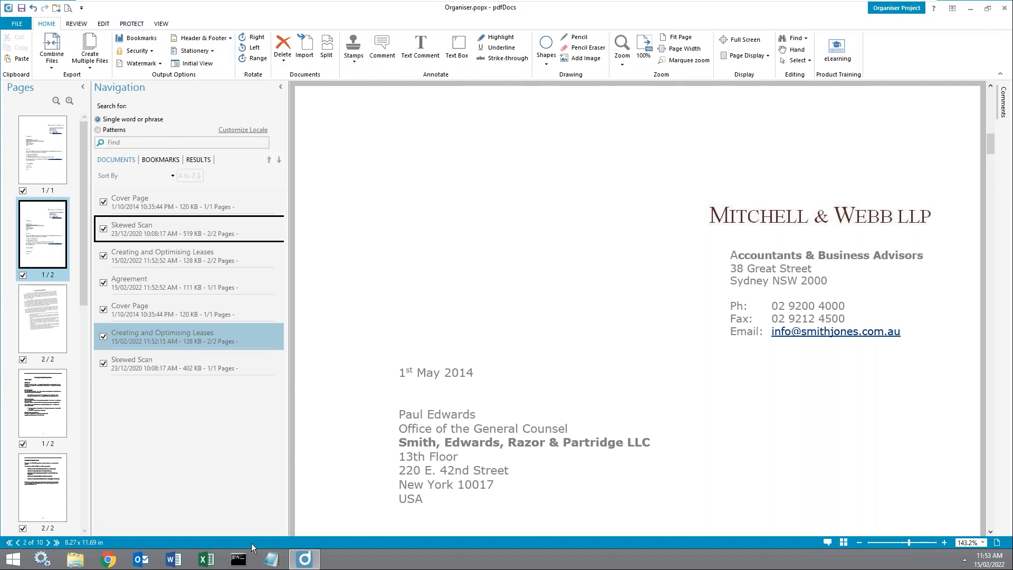
click(210, 199)
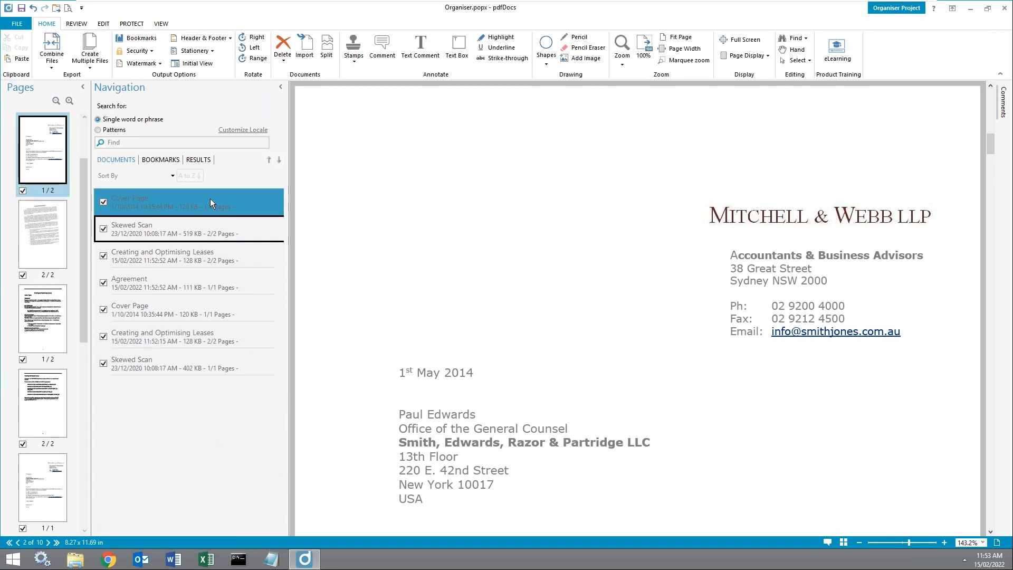
right_click(210, 198)
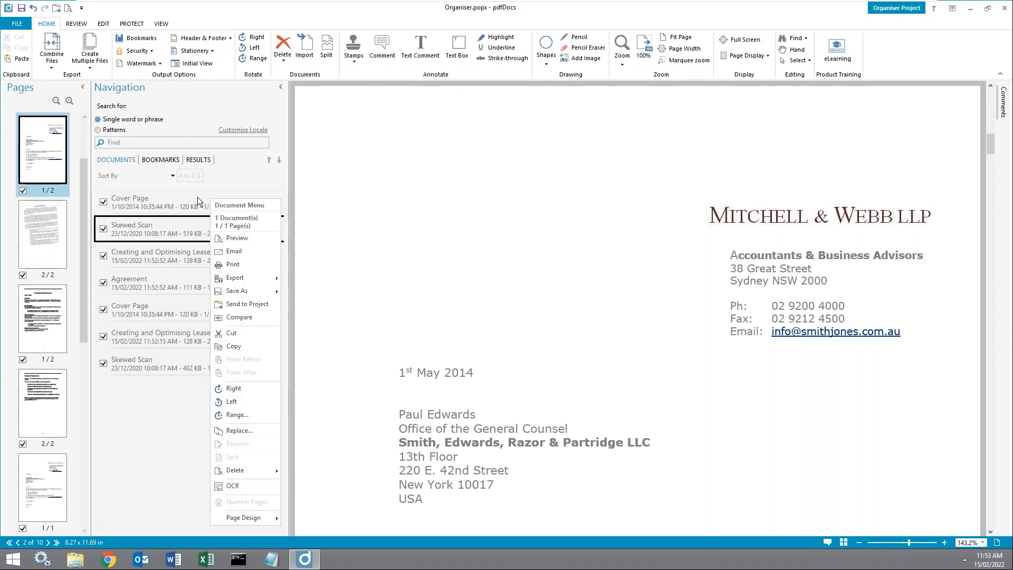
click(198, 197)
right_click(200, 197)
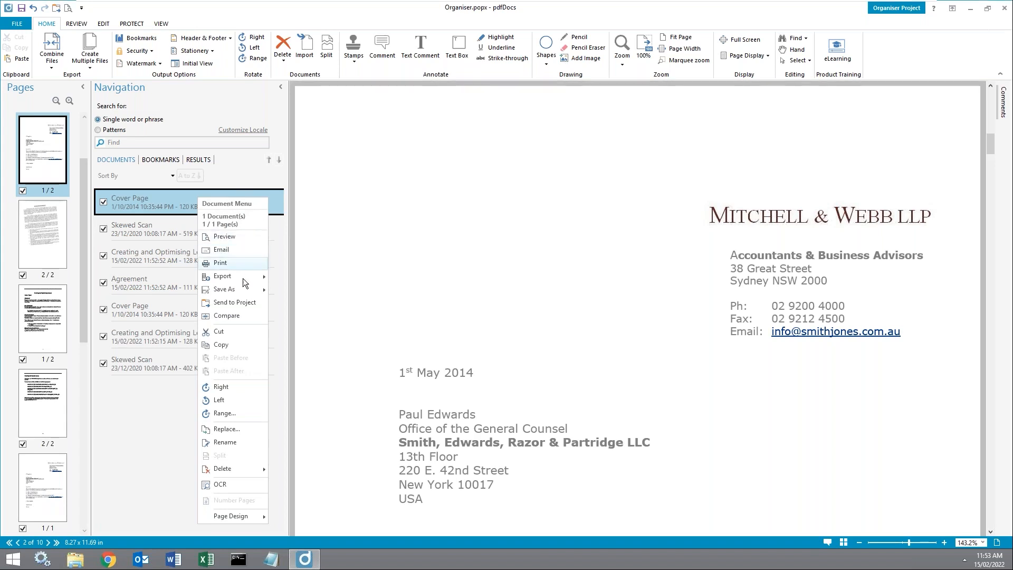
mouse_move(243, 517)
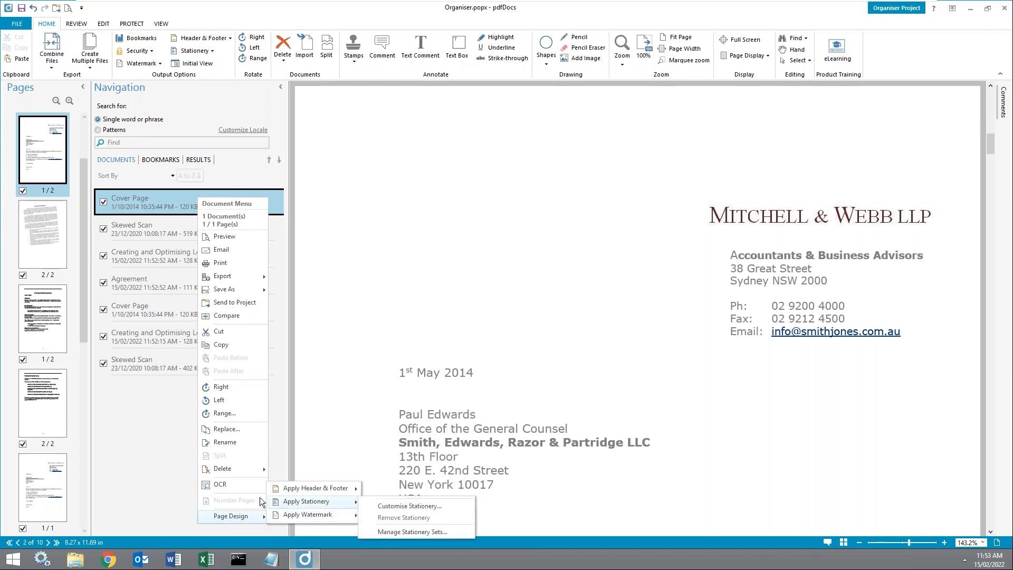
click(122, 447)
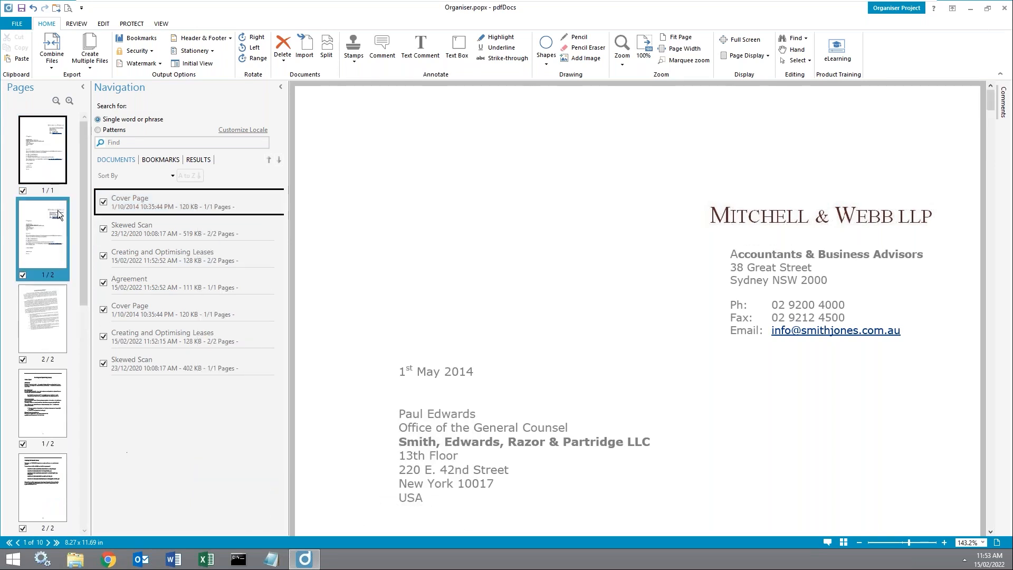
click(44, 154)
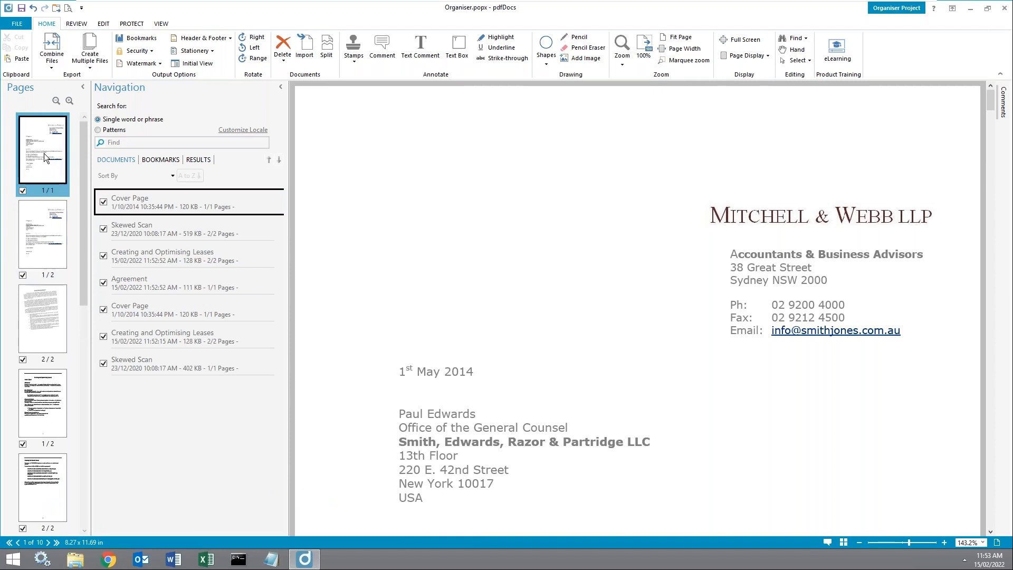
right_click(43, 153)
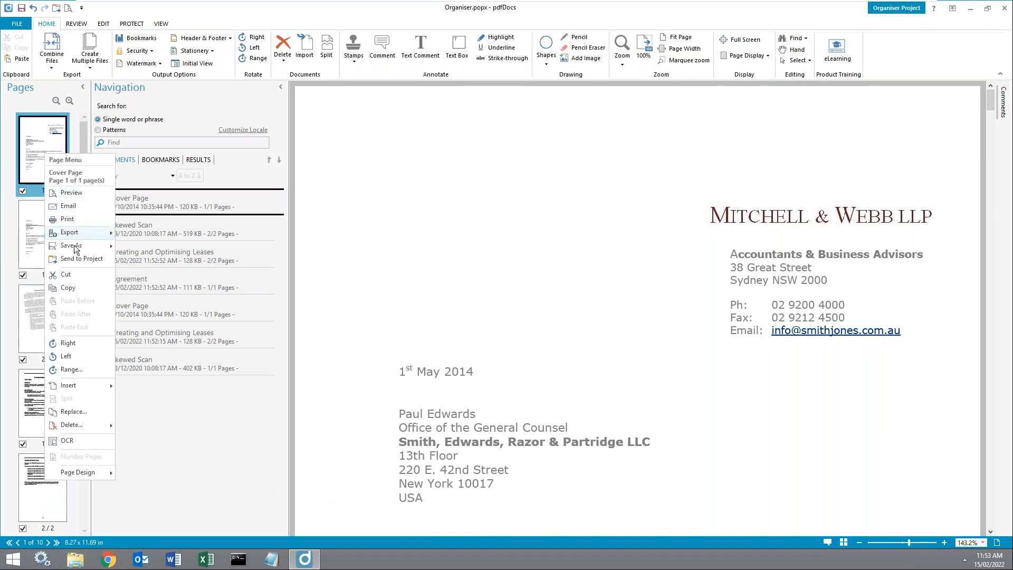
mouse_move(95, 474)
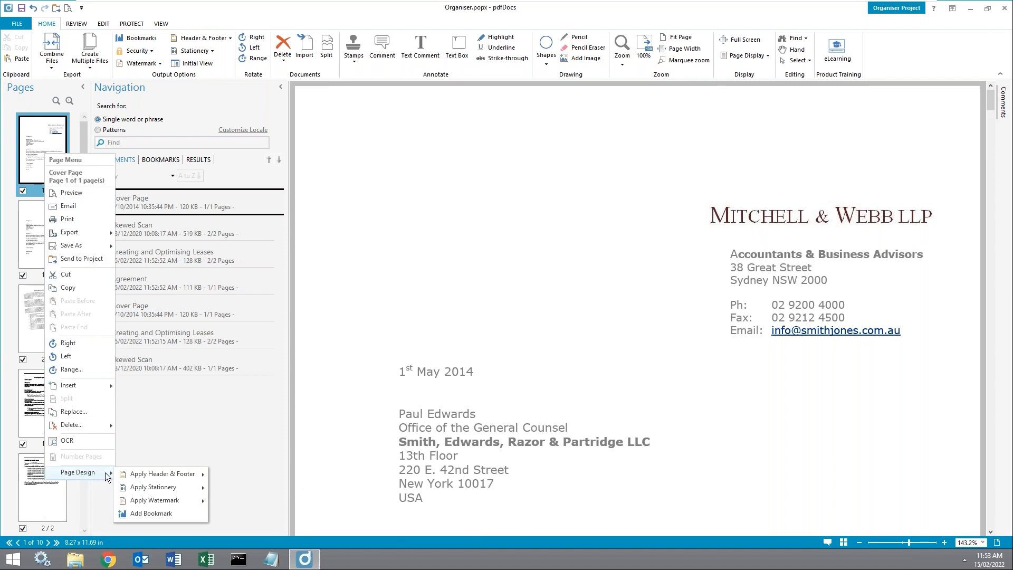
click(180, 435)
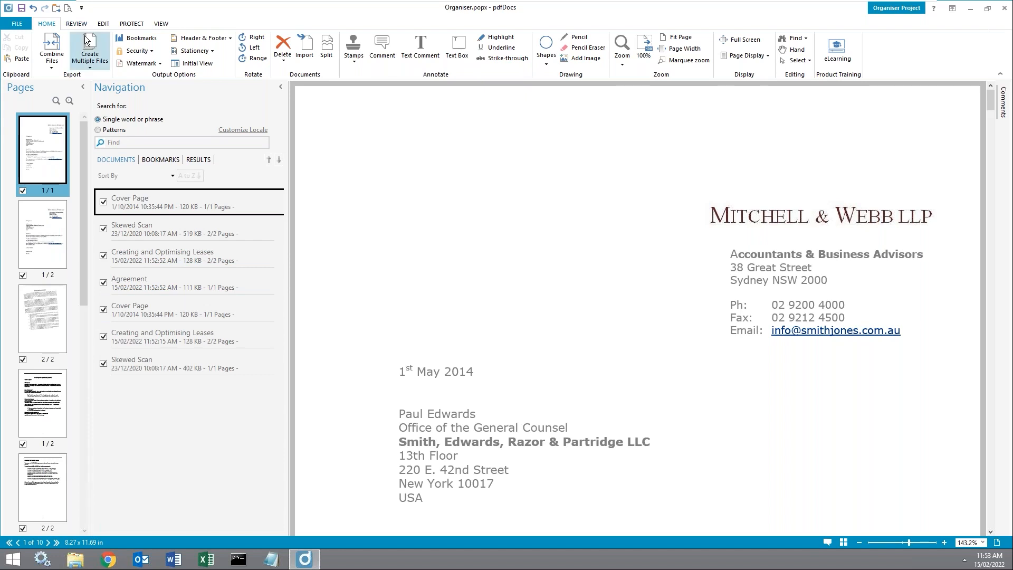
click(162, 255)
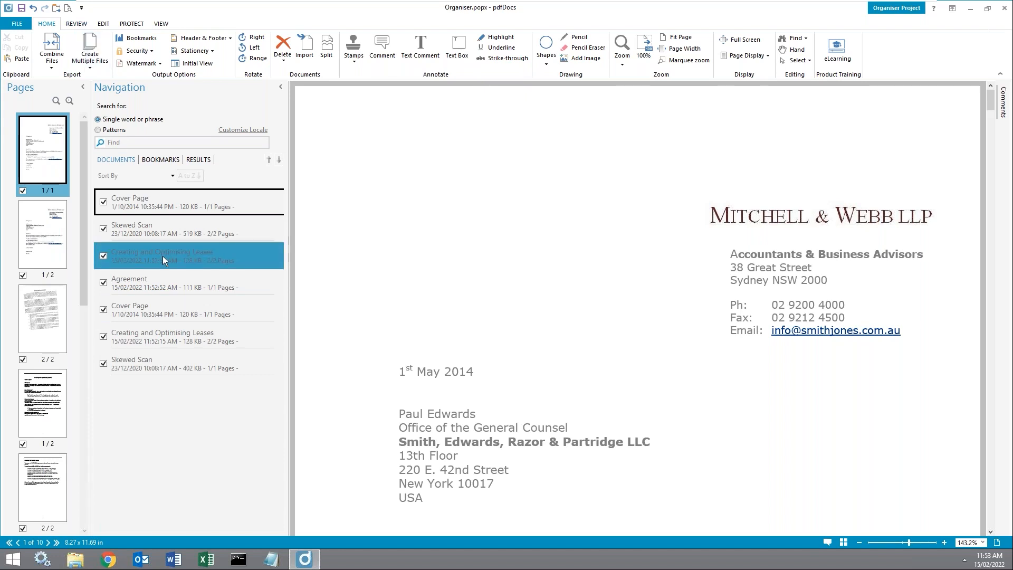
Step: Save the ticked documents as one collated PDF, Organizer.pdf, on the Desktop
click(18, 24)
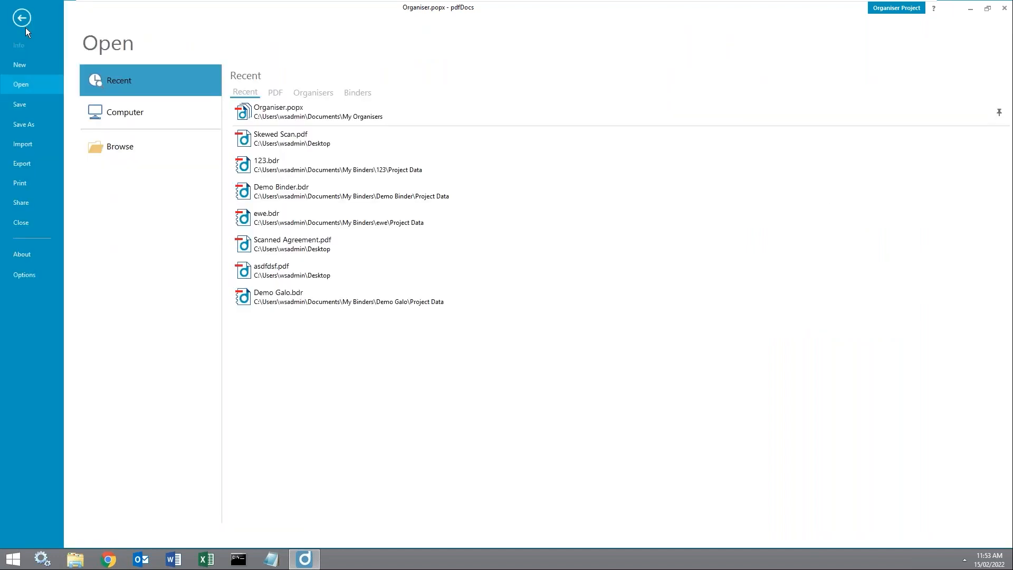
click(46, 126)
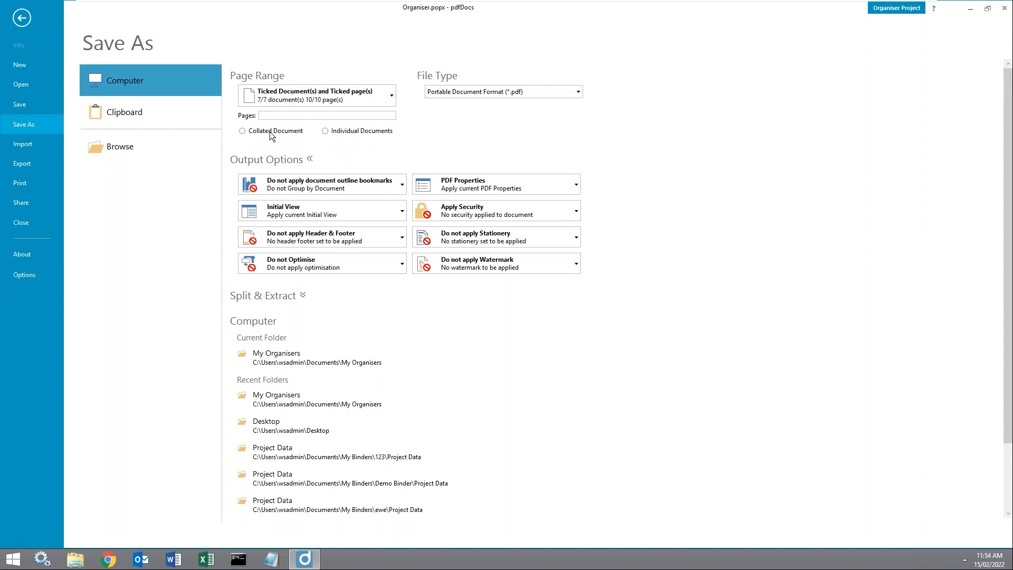
click(243, 131)
click(141, 147)
click(271, 178)
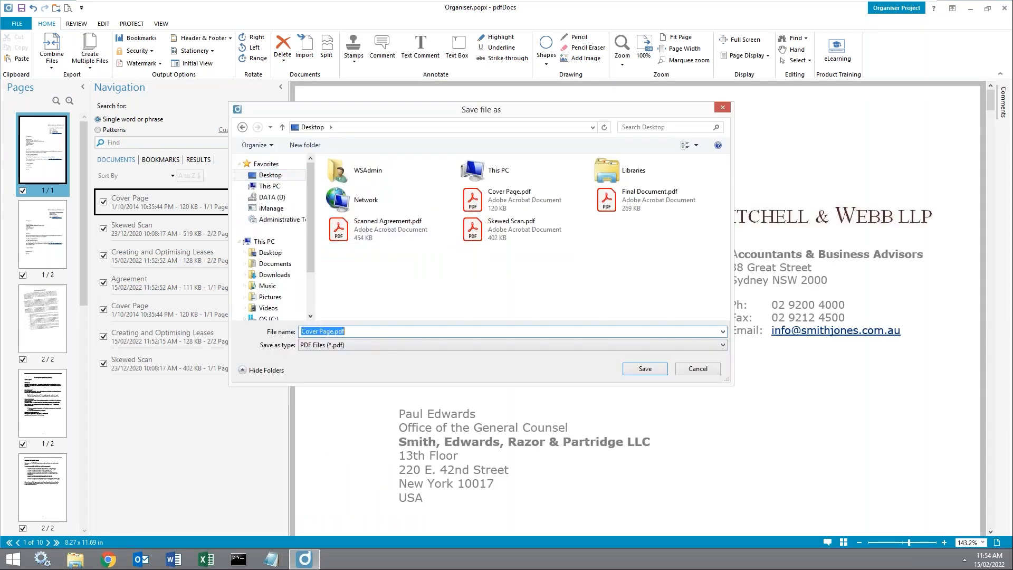
text(Organised)
key(Return)
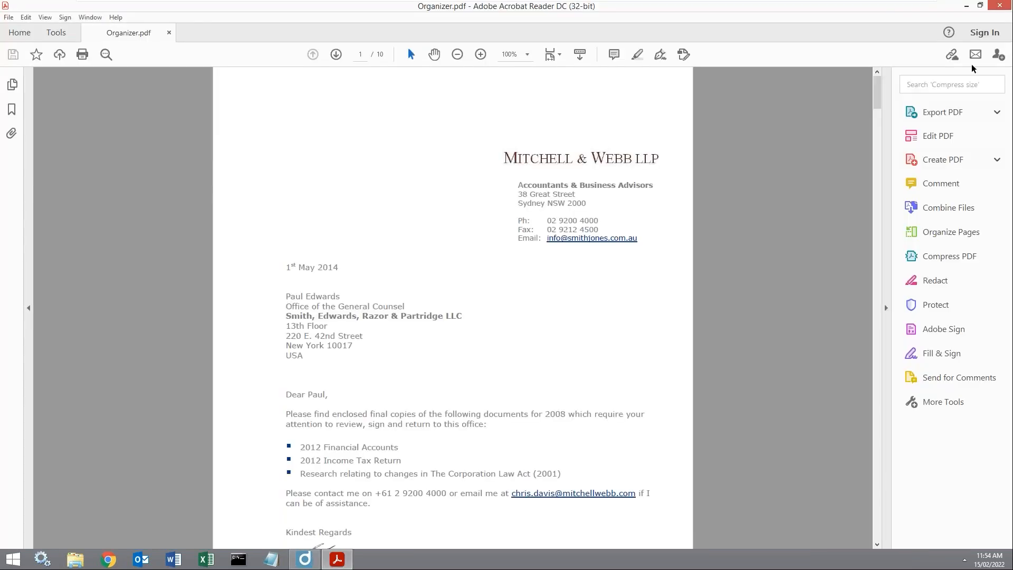
Step: Scroll through all 10 pages of Organizer.pdf, then close Acrobat Reader
drag(876, 91, 849, 527)
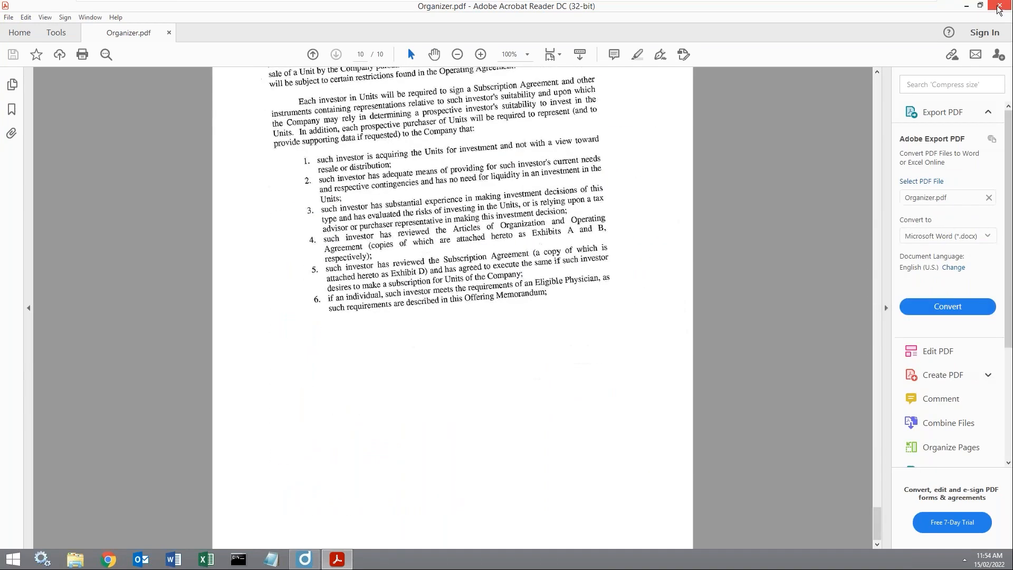
click(1000, 6)
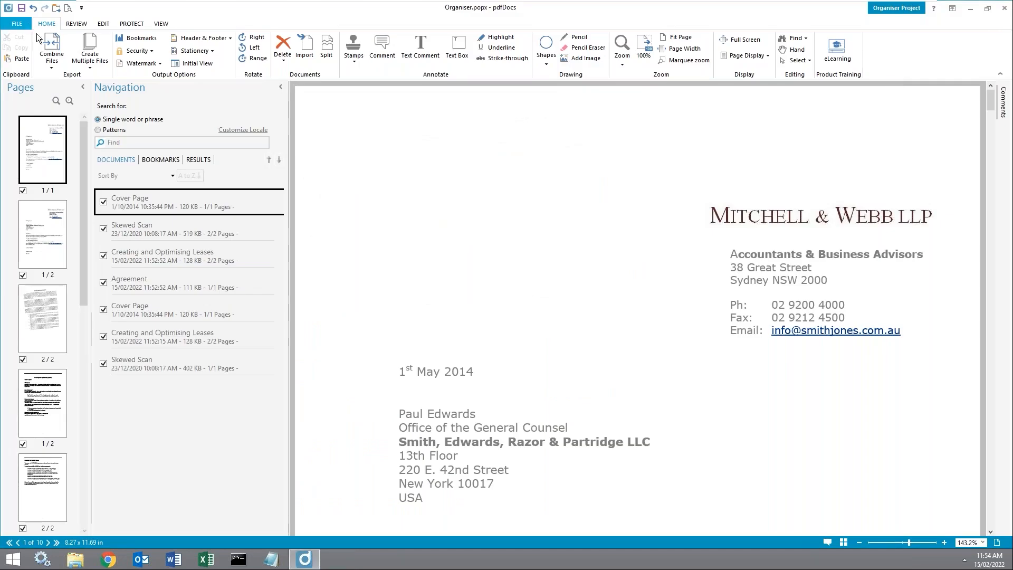
Step: Start a Save As to a new location, then cancel without saving
click(27, 24)
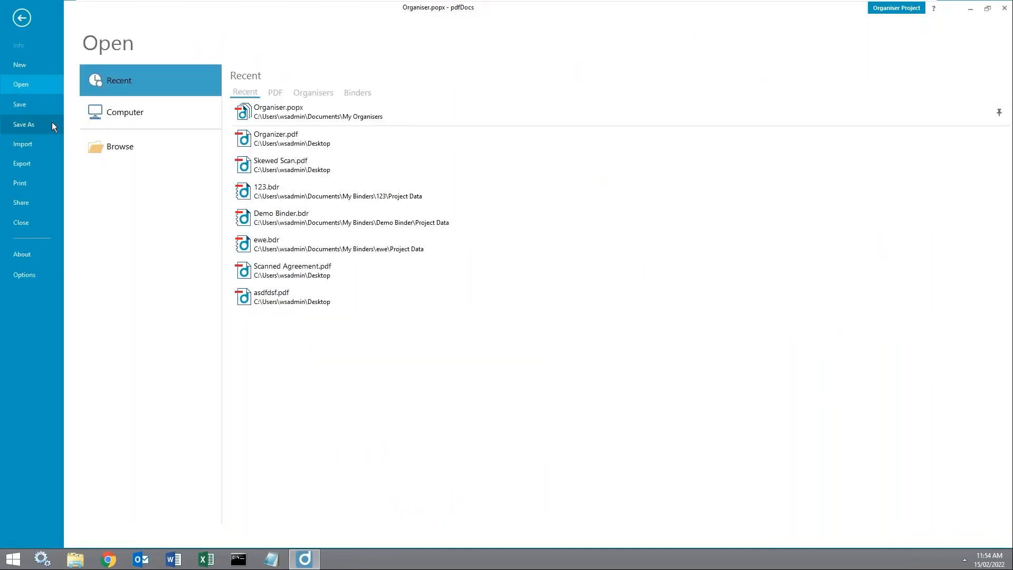
click(52, 125)
click(118, 148)
click(694, 368)
Step: Leave Save As without saving, keeping Organiser.popx open, and show the eLearning topic list
click(17, 24)
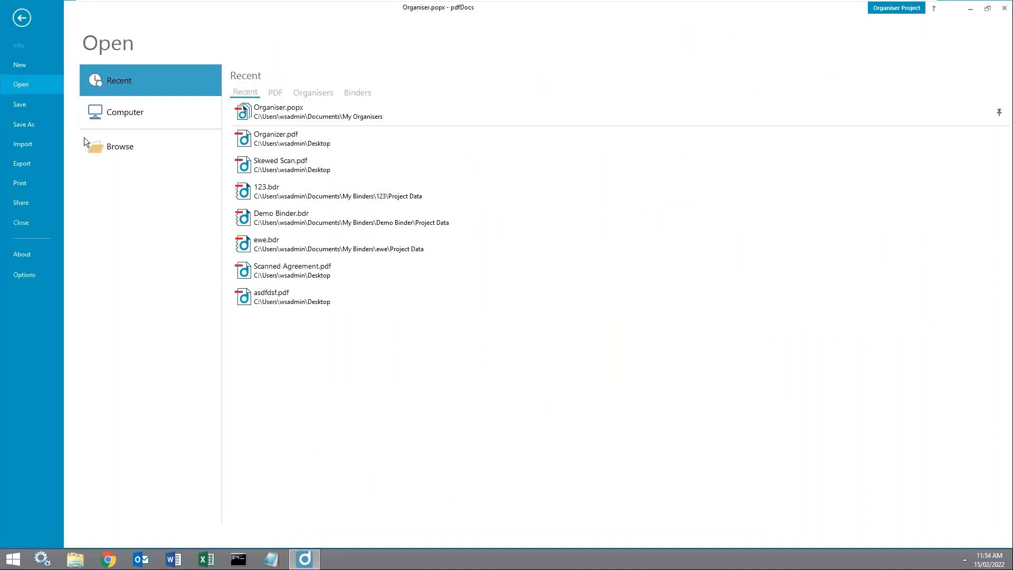
click(56, 126)
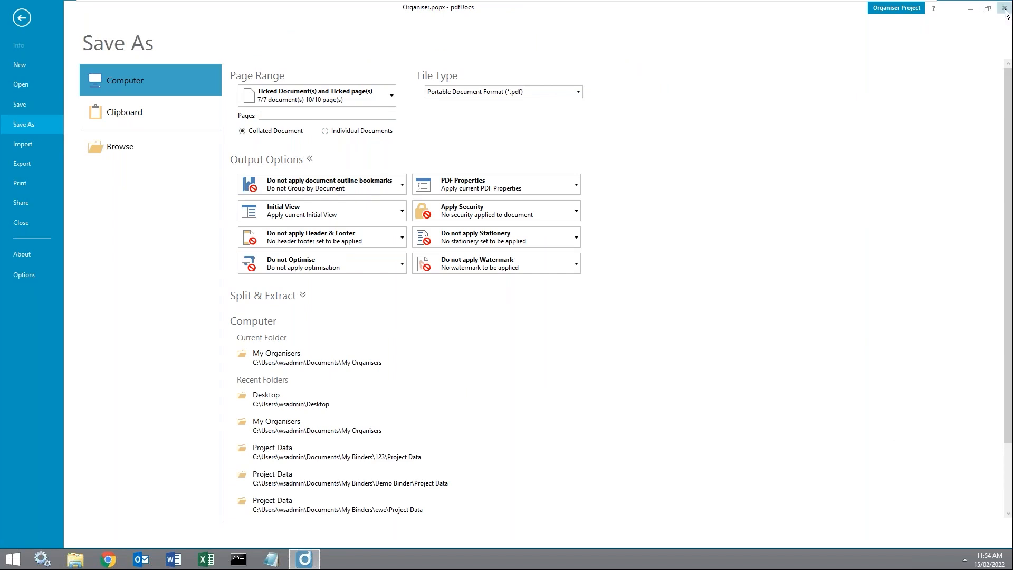
click(1004, 8)
click(594, 316)
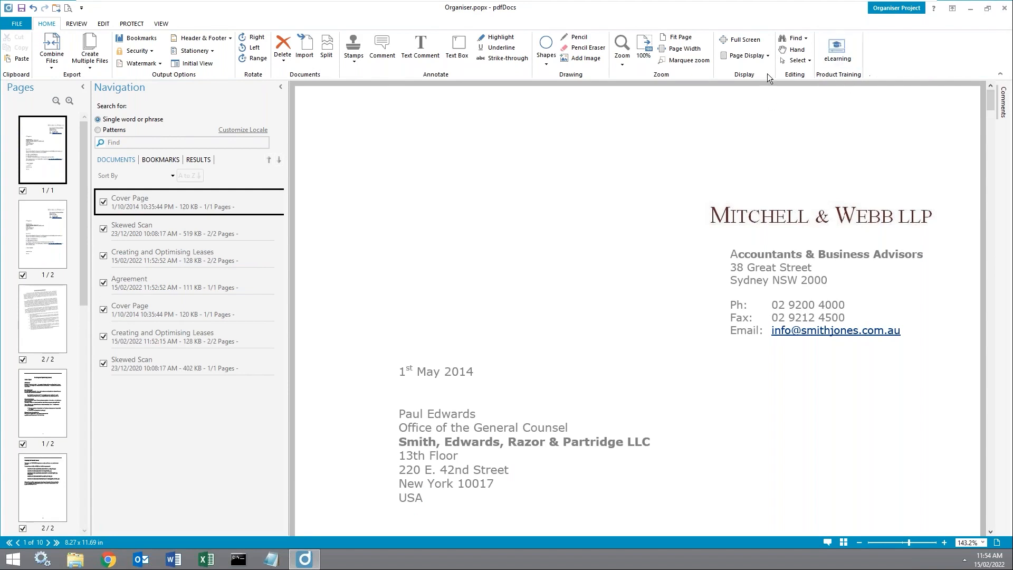
click(845, 41)
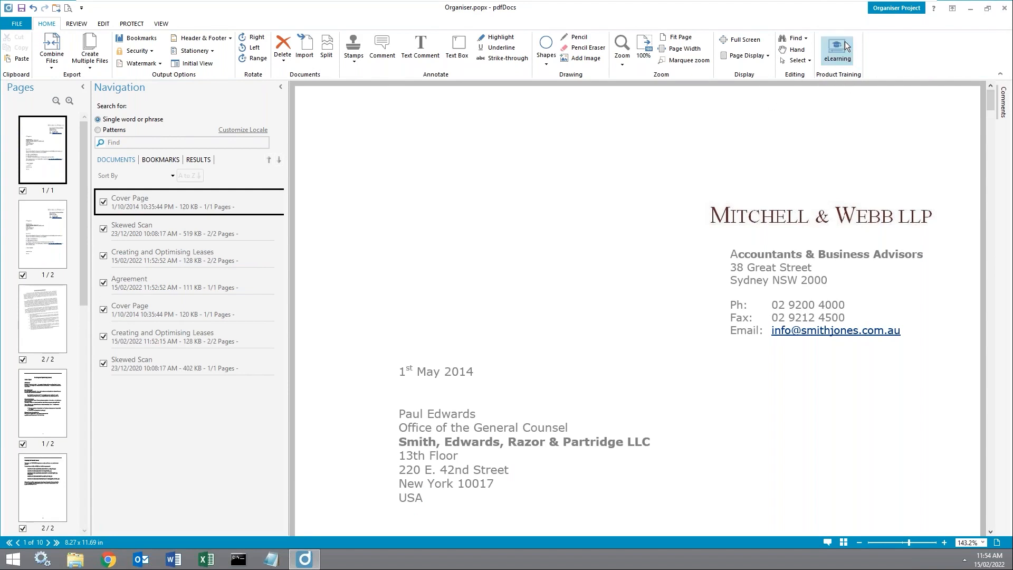